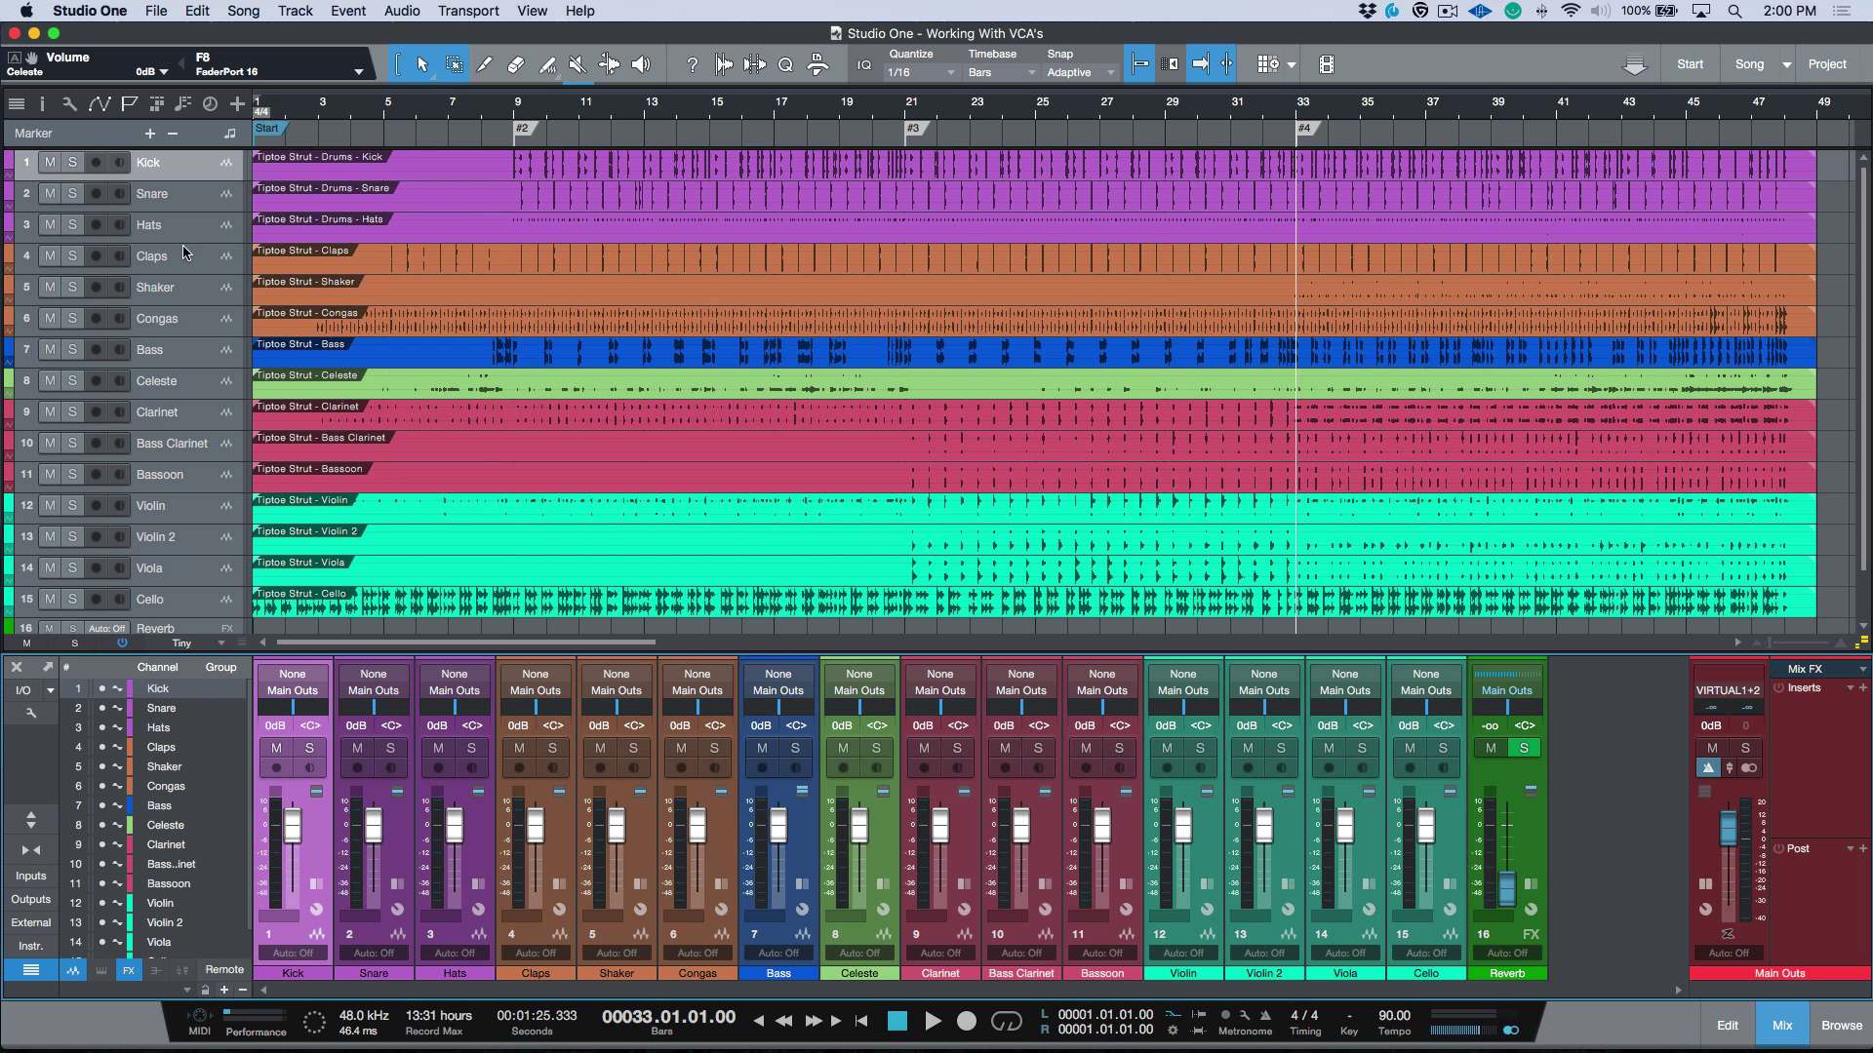
# - Move the playback position back to marker #3, play the song from there and stop it
pyautogui.hotkey('shift', 'b')
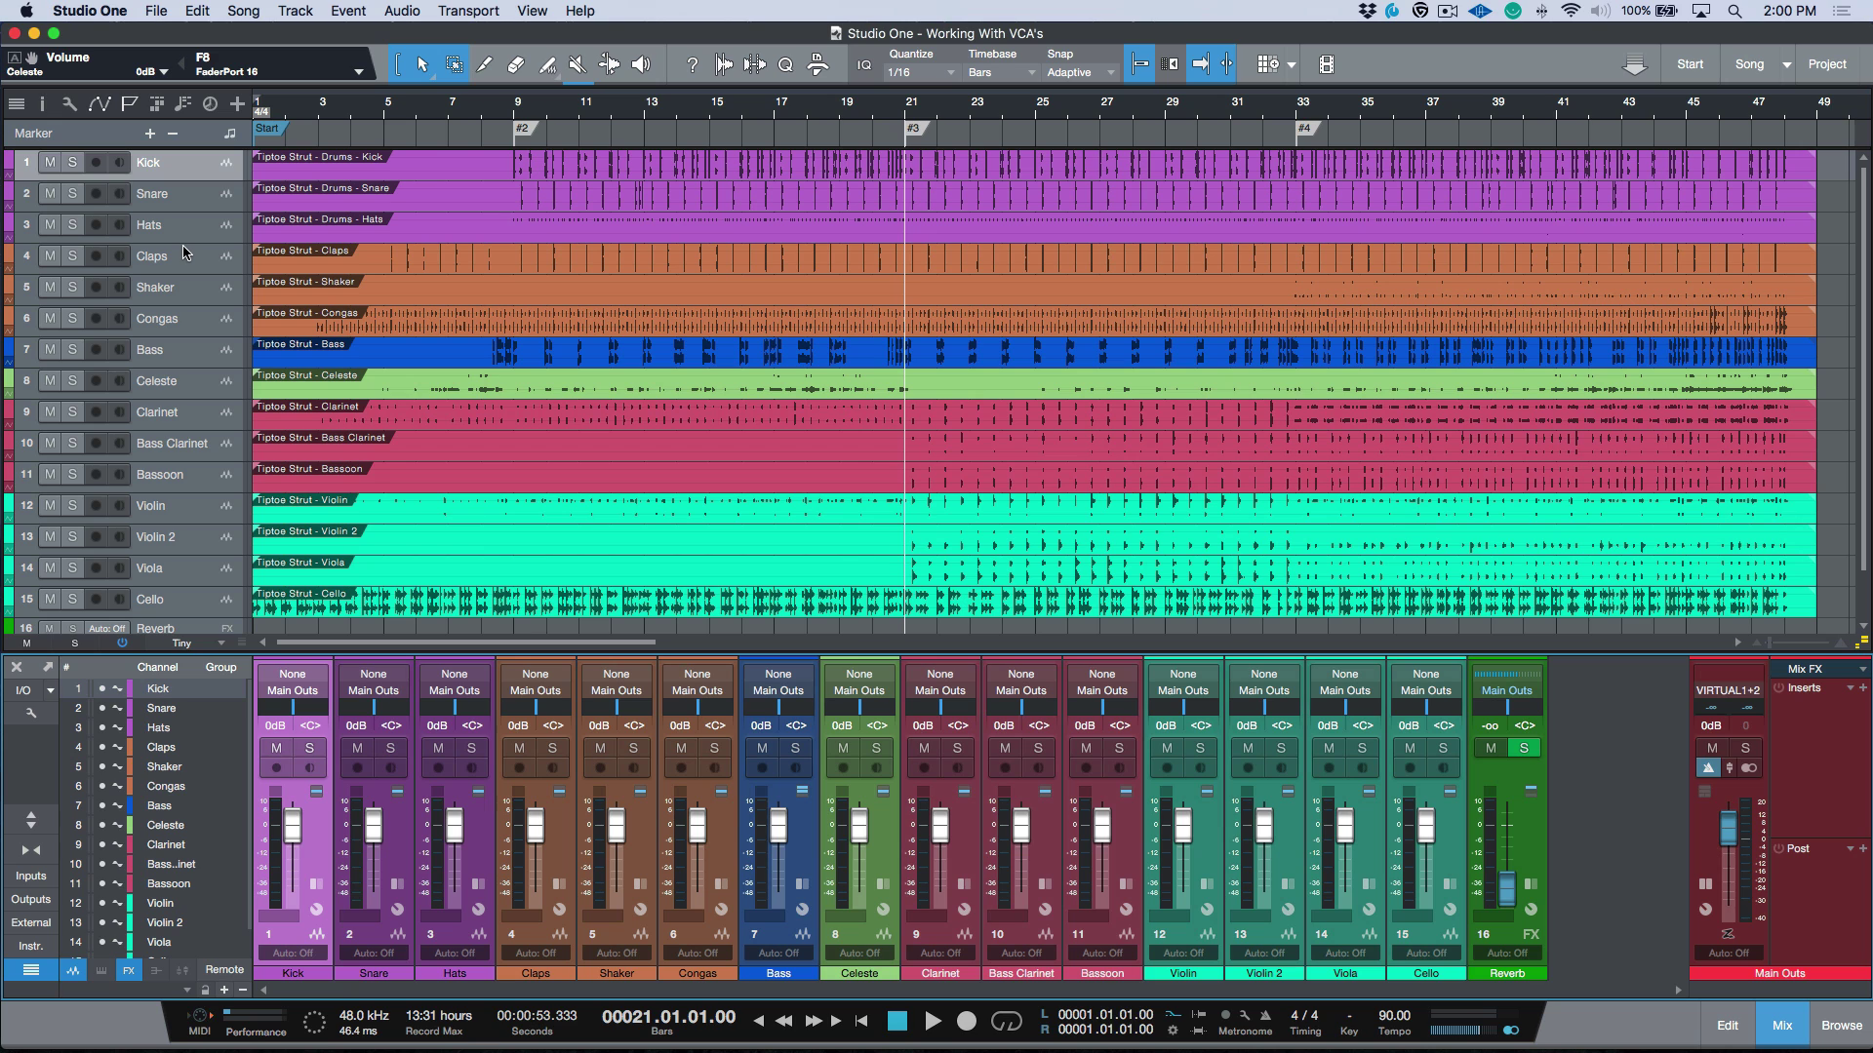
pyautogui.press('space')
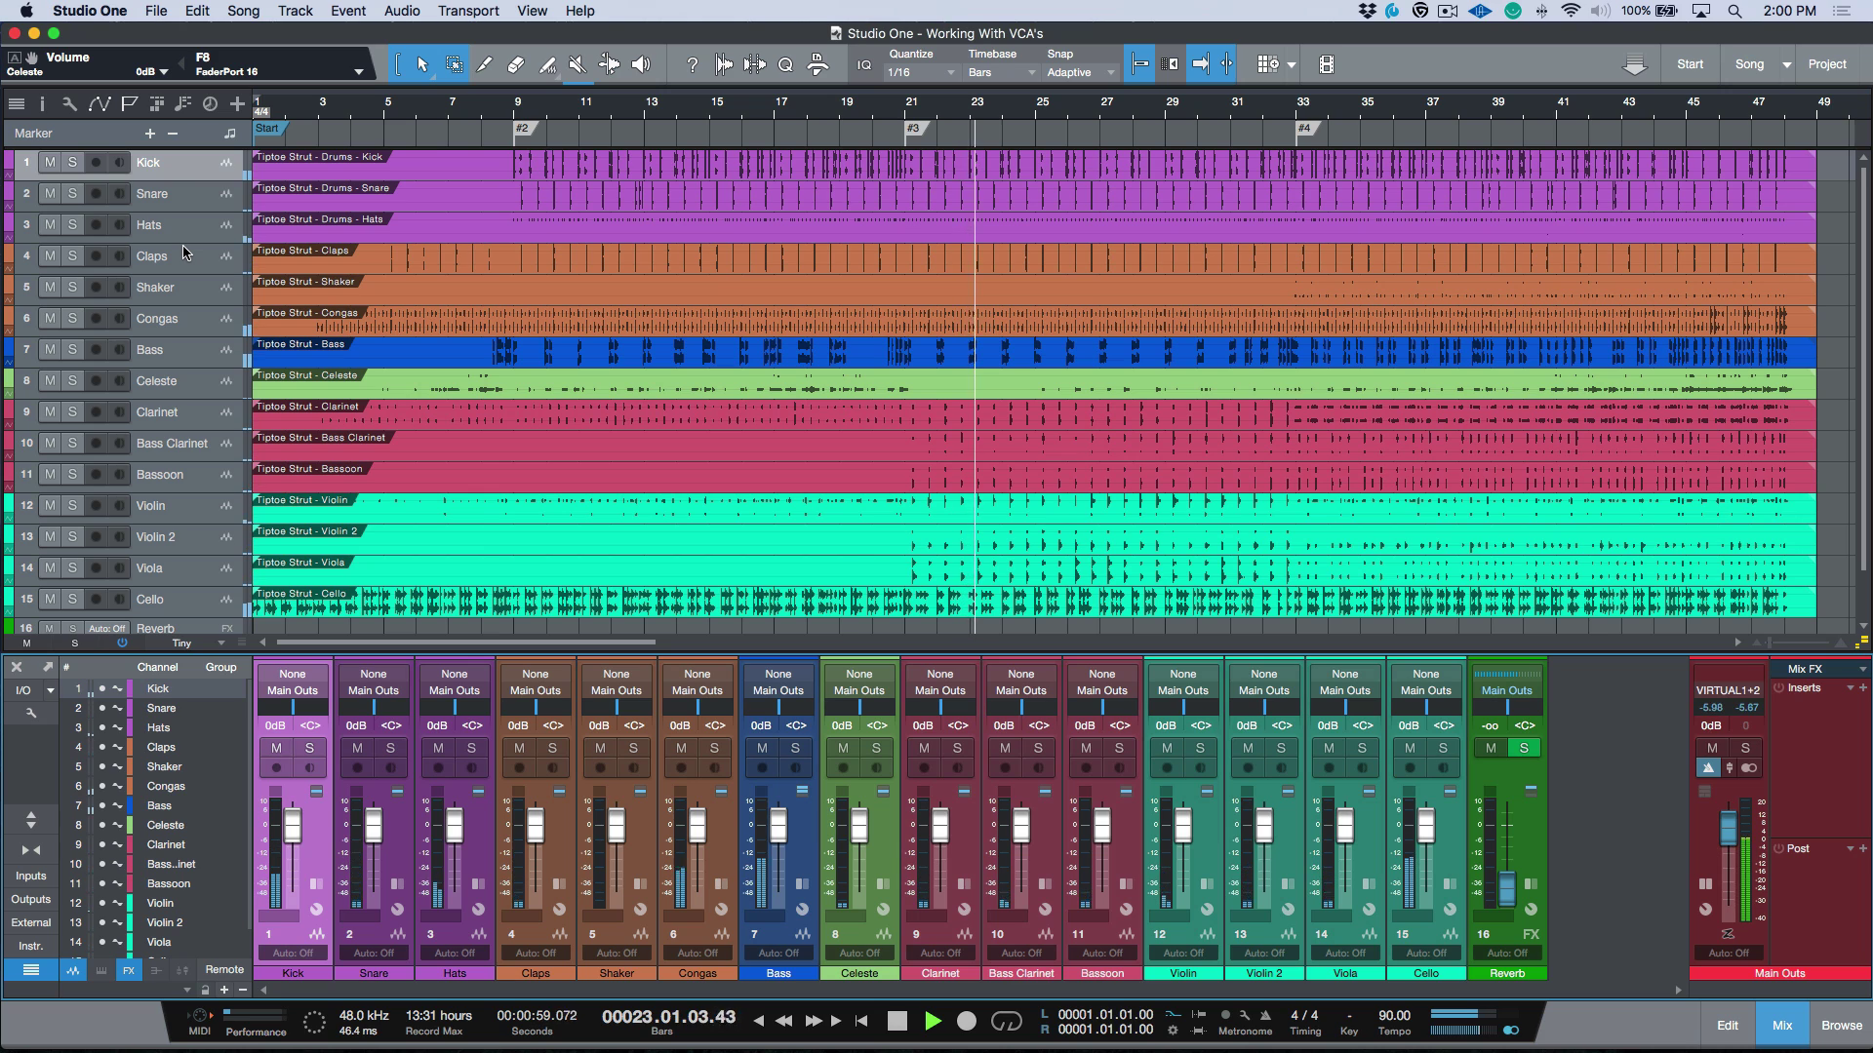
pyautogui.press('space')
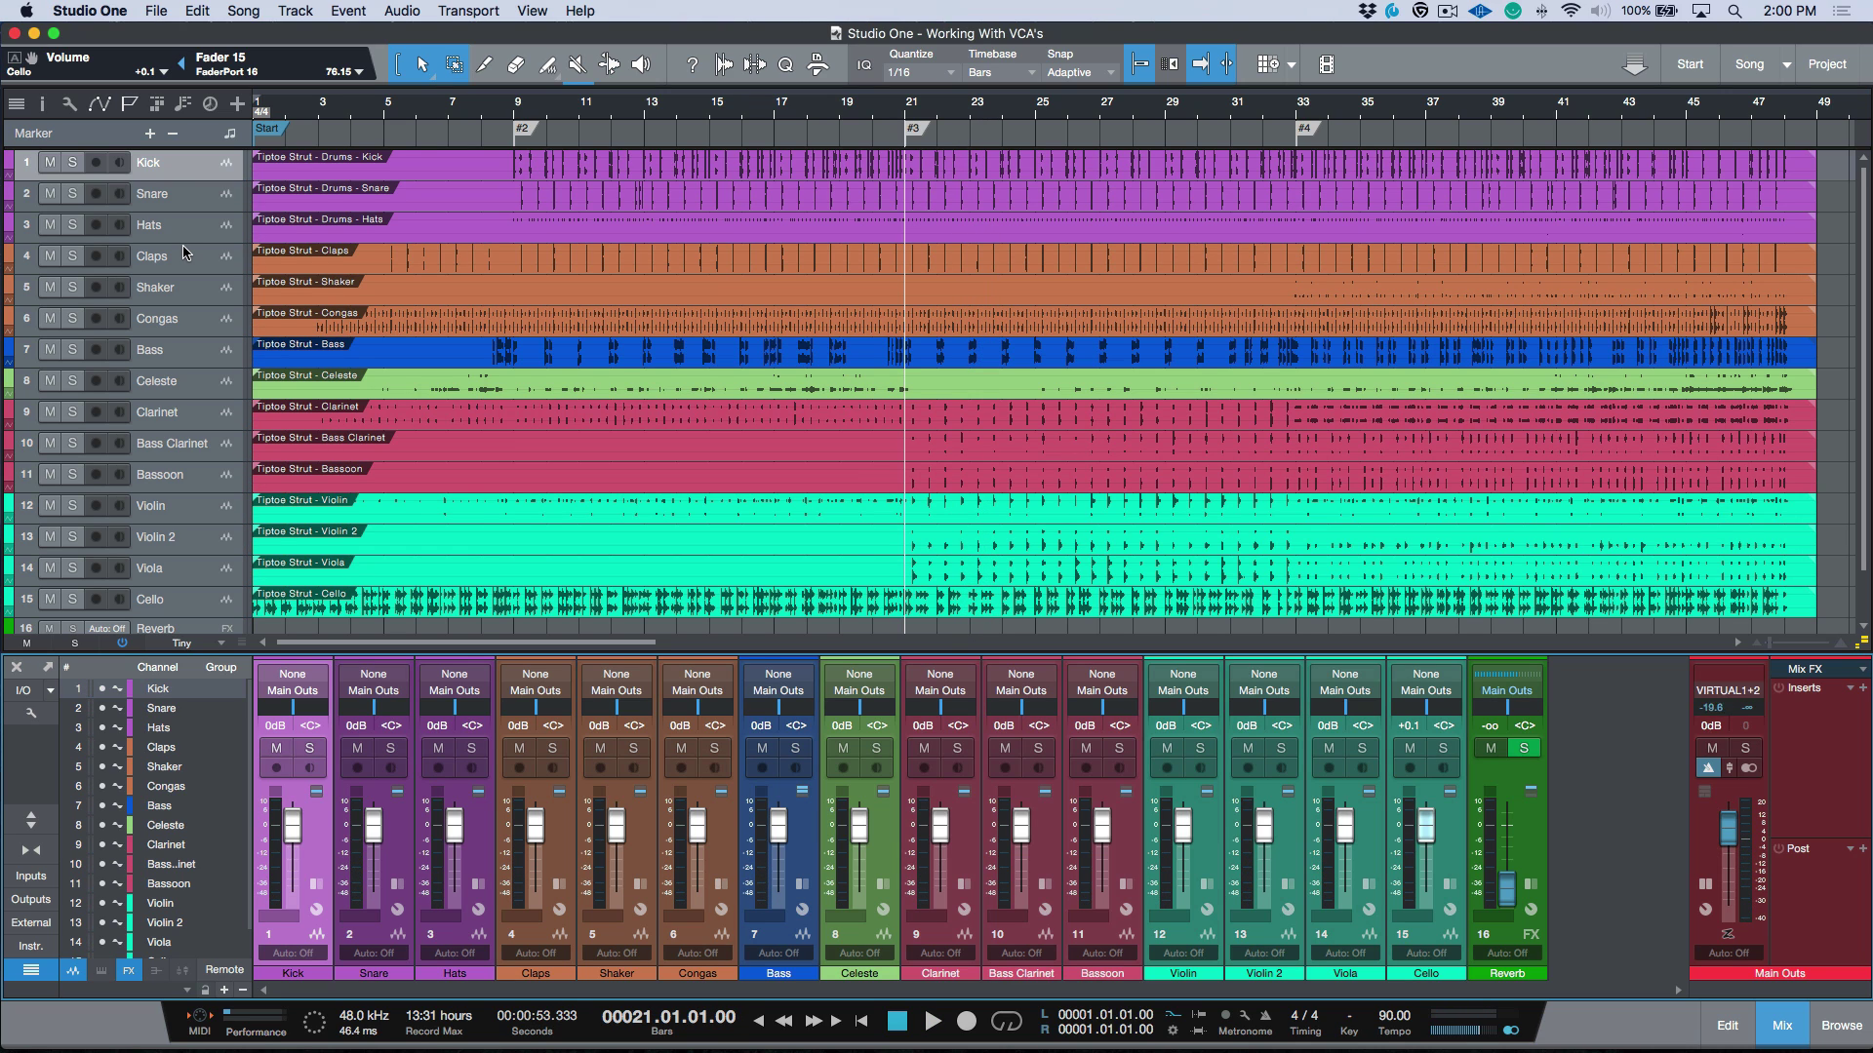
# - Enable the Remote bank for the console channel list and audition the mix from marker #4
pyautogui.click(218, 969)
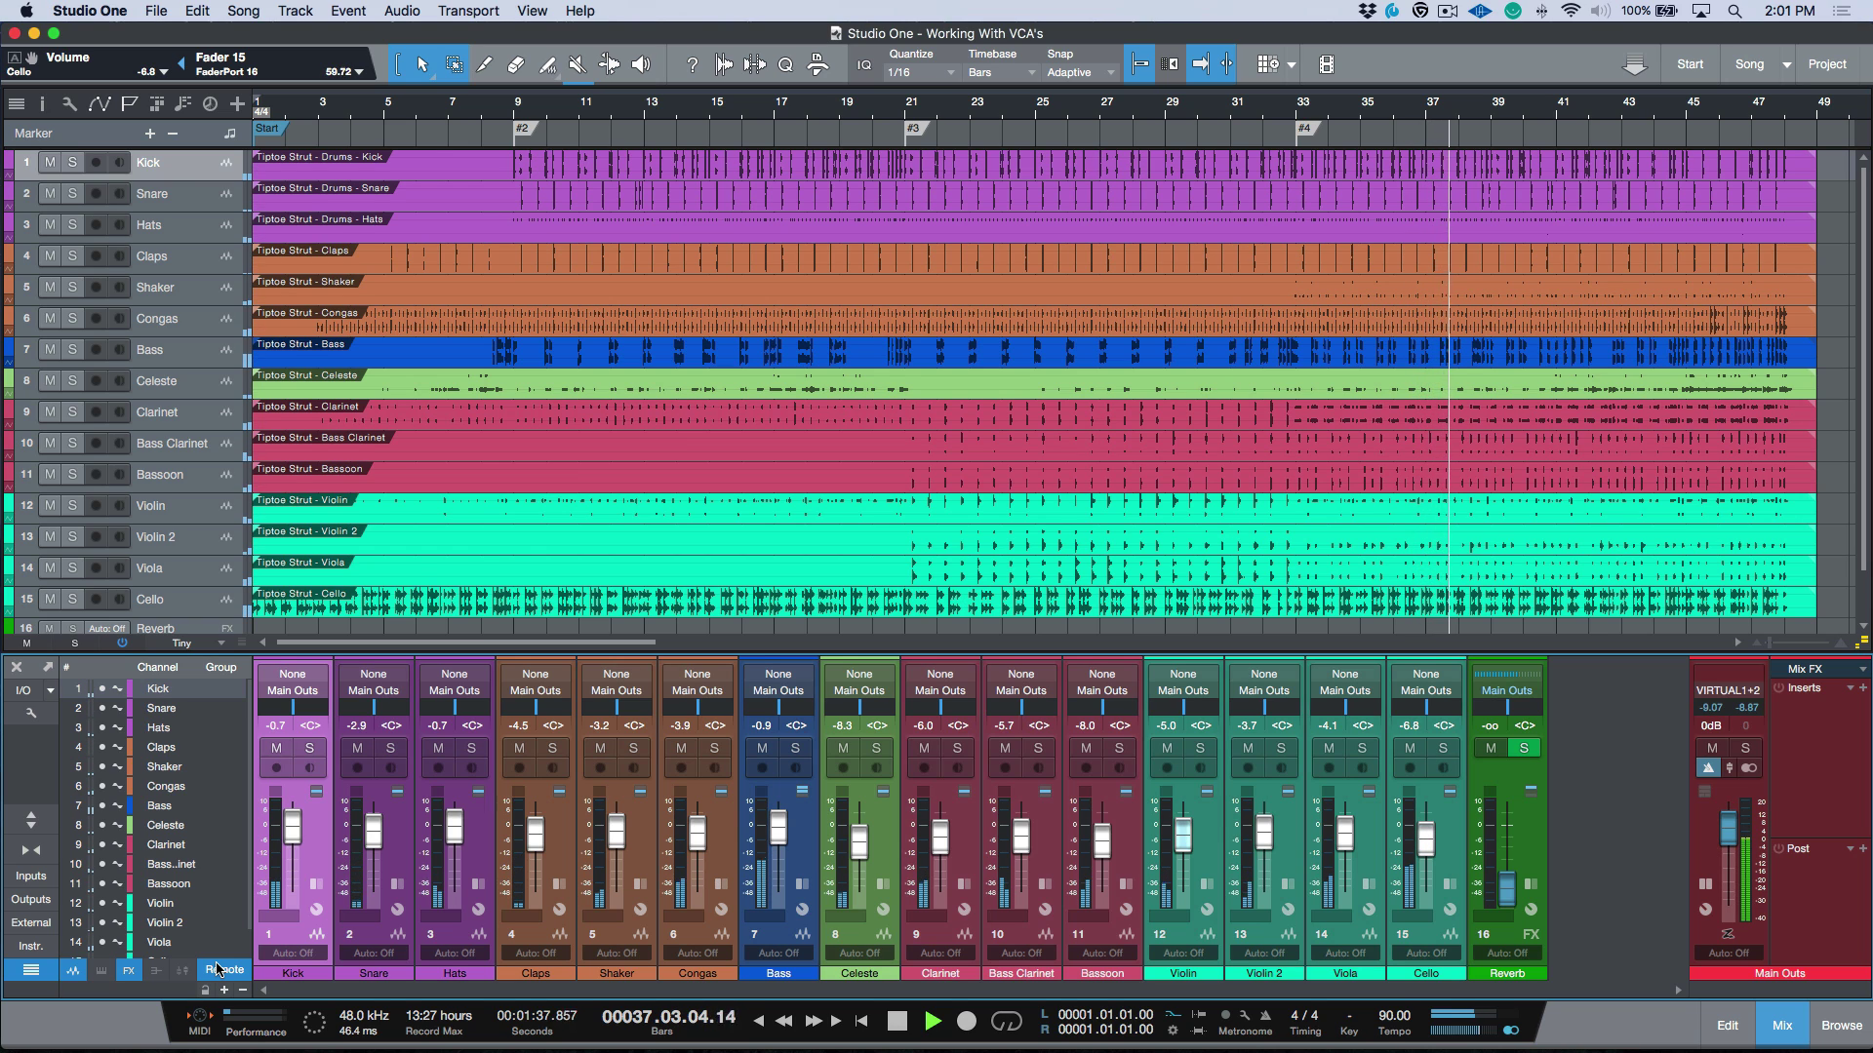
pyautogui.press('space')
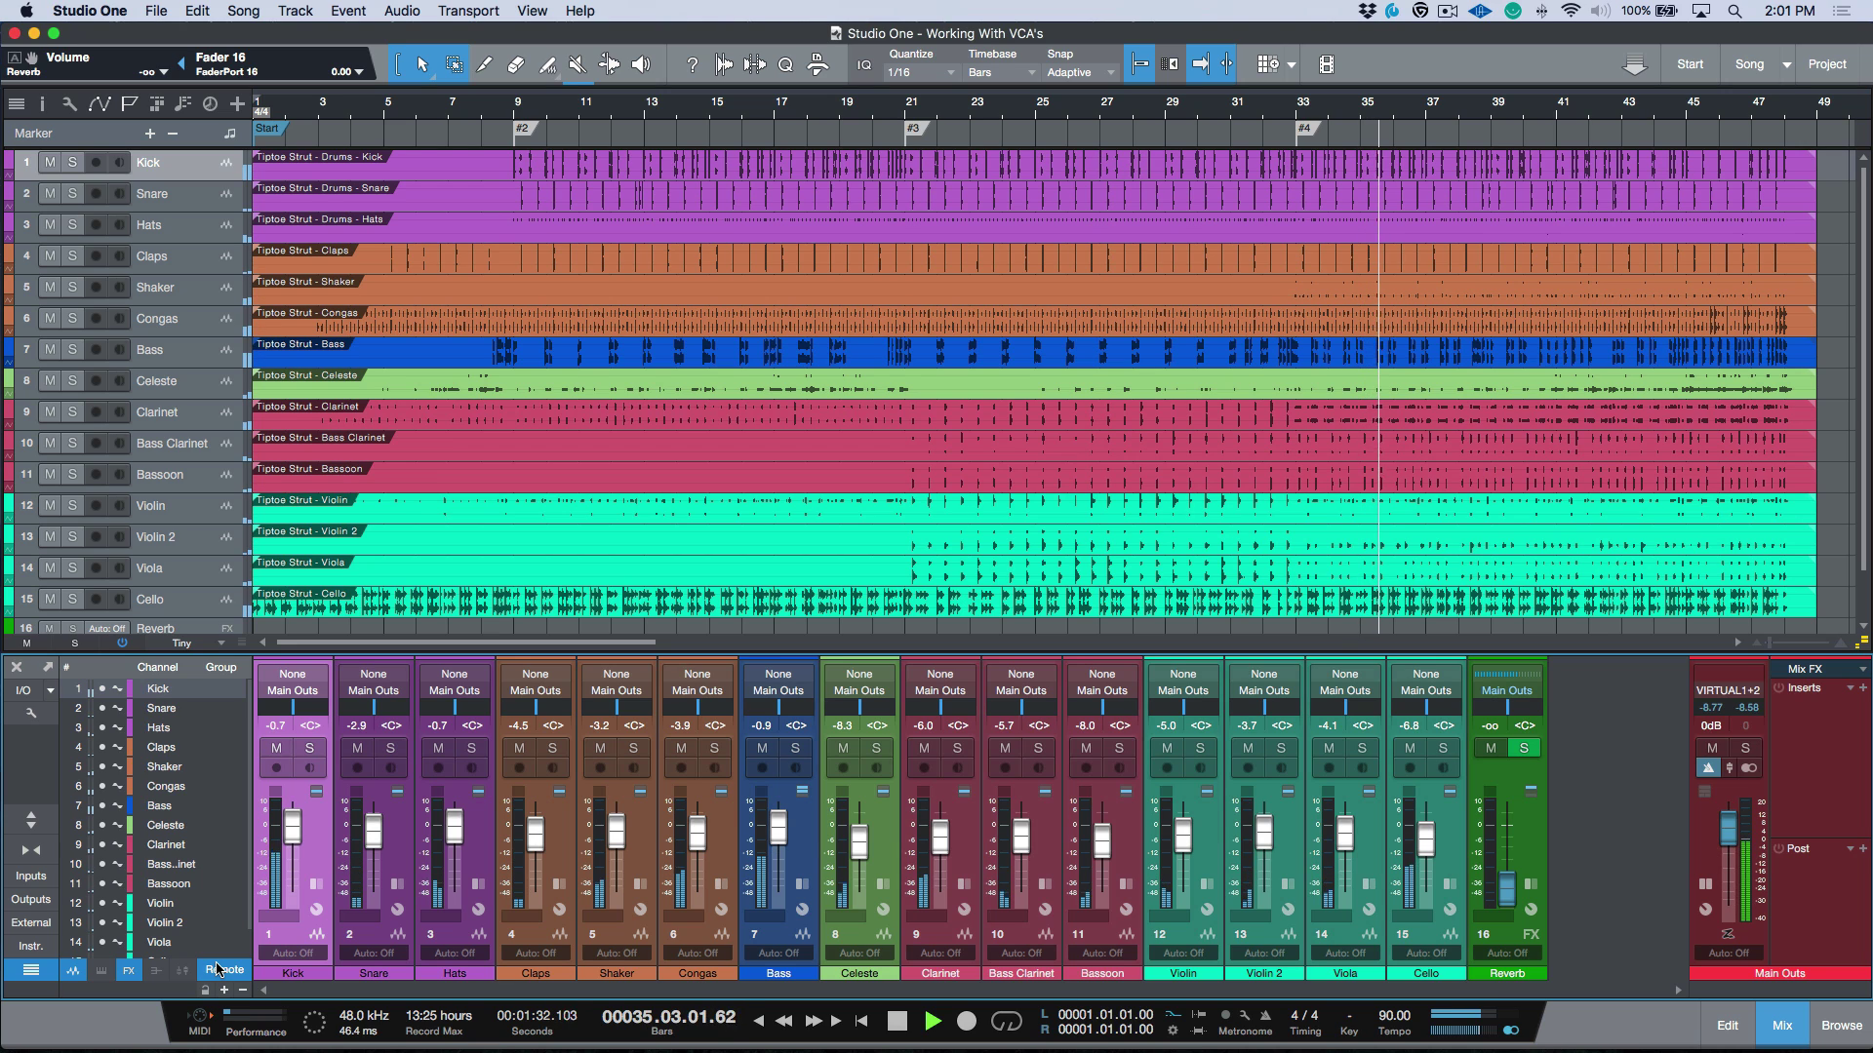
pyautogui.press('space')
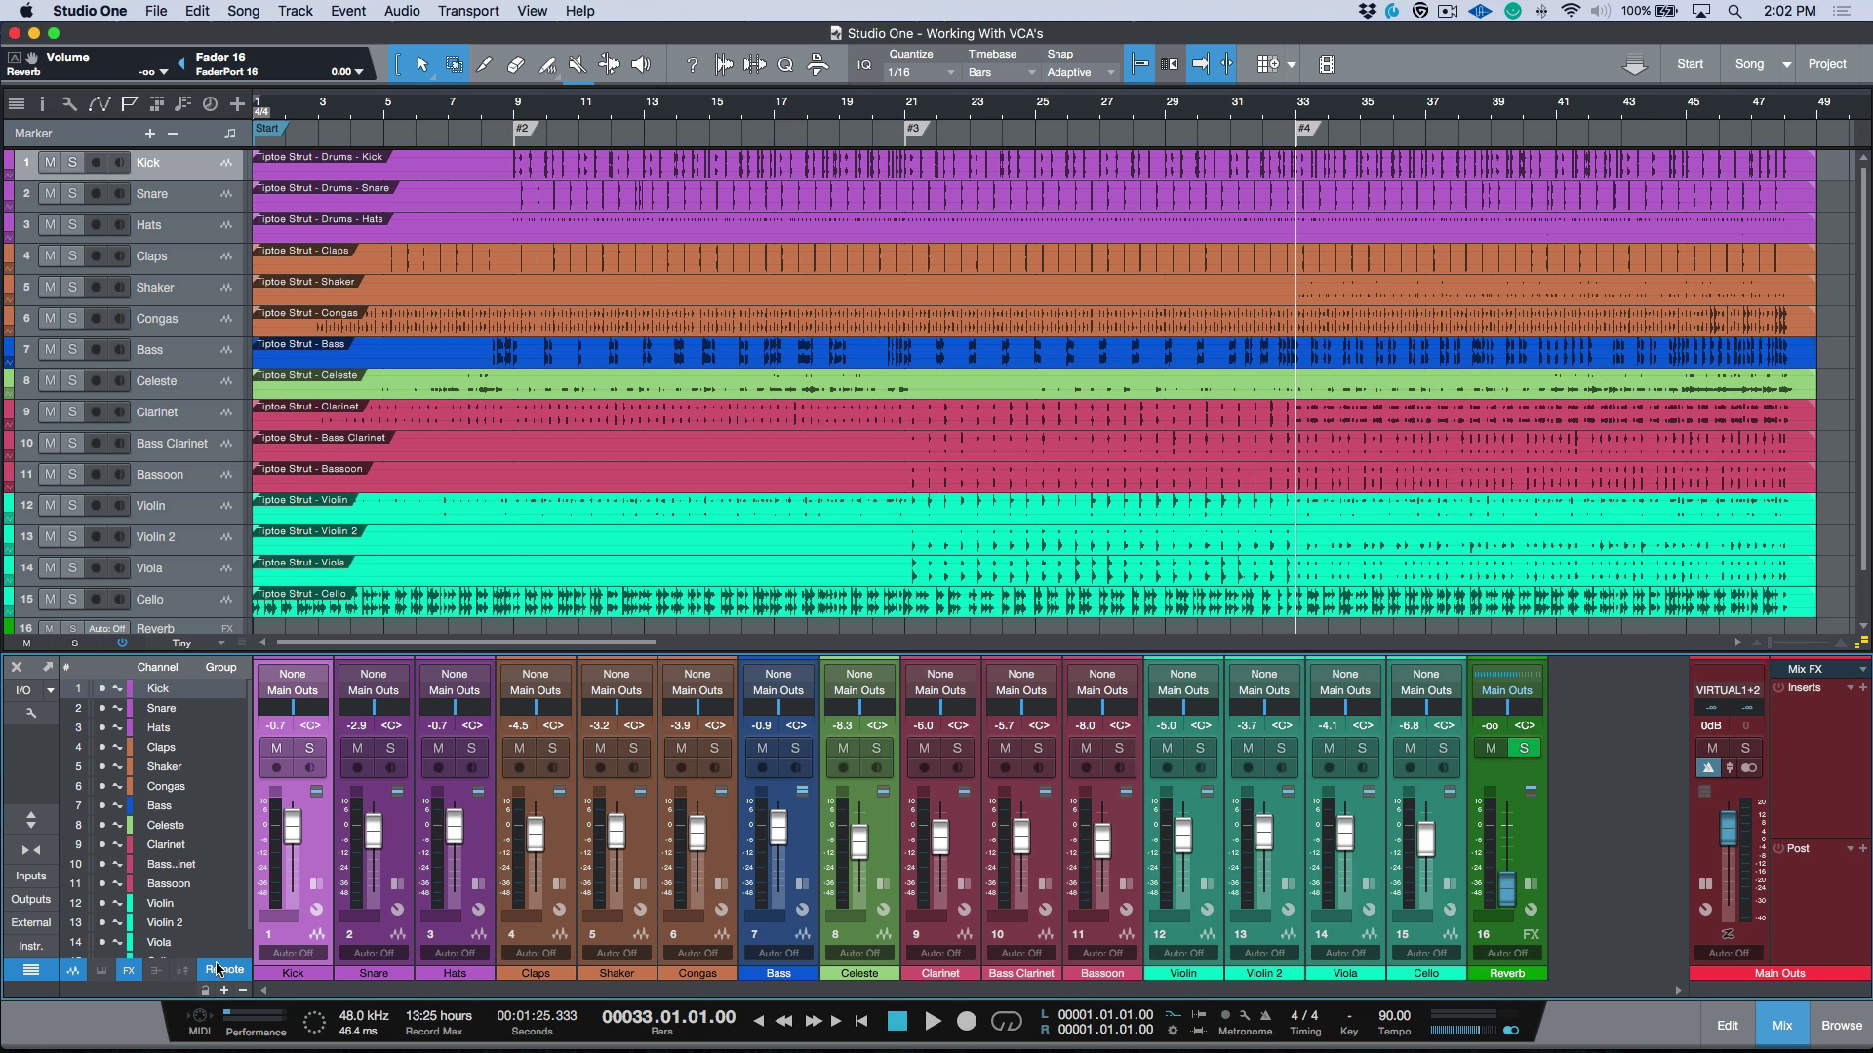
# - Select the Kick, Snare and Hats channels and add a VCA channel for them
pyautogui.keyDown('shift'); pyautogui.click(480, 853); pyautogui.keyUp('shift')
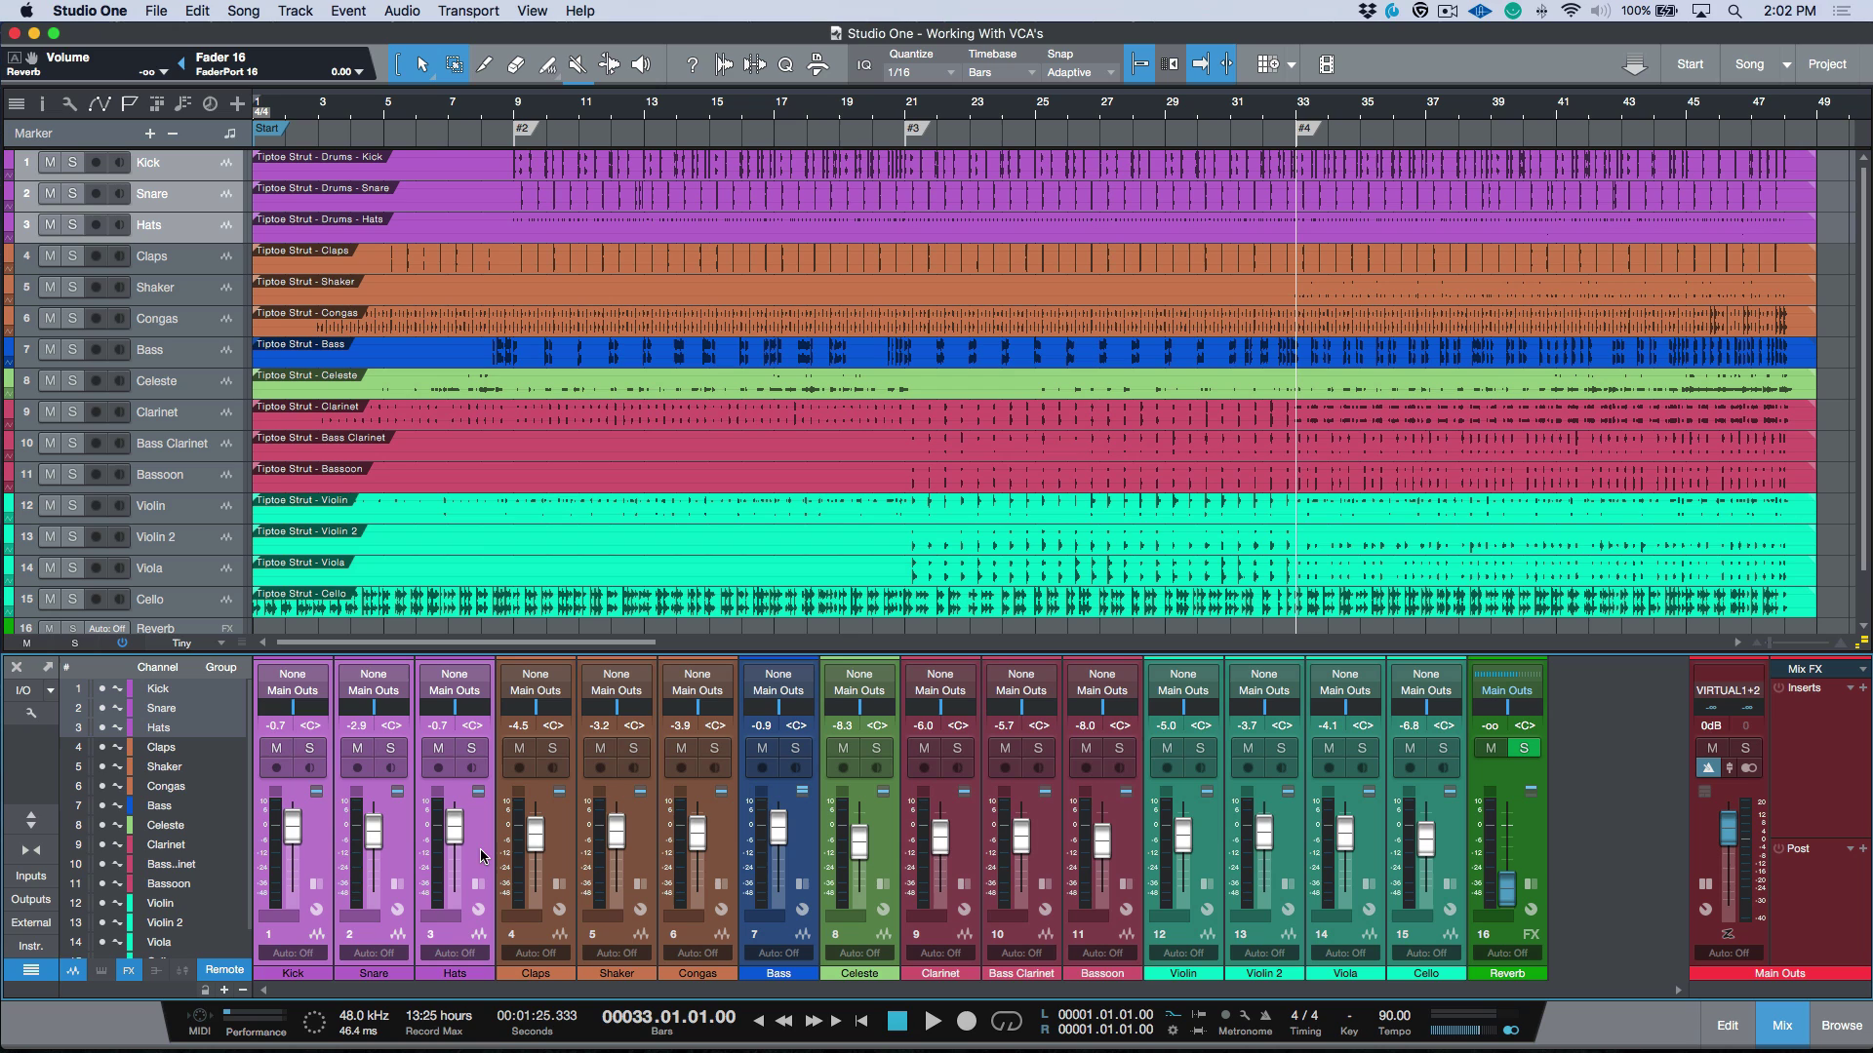
pyautogui.click(31, 714)
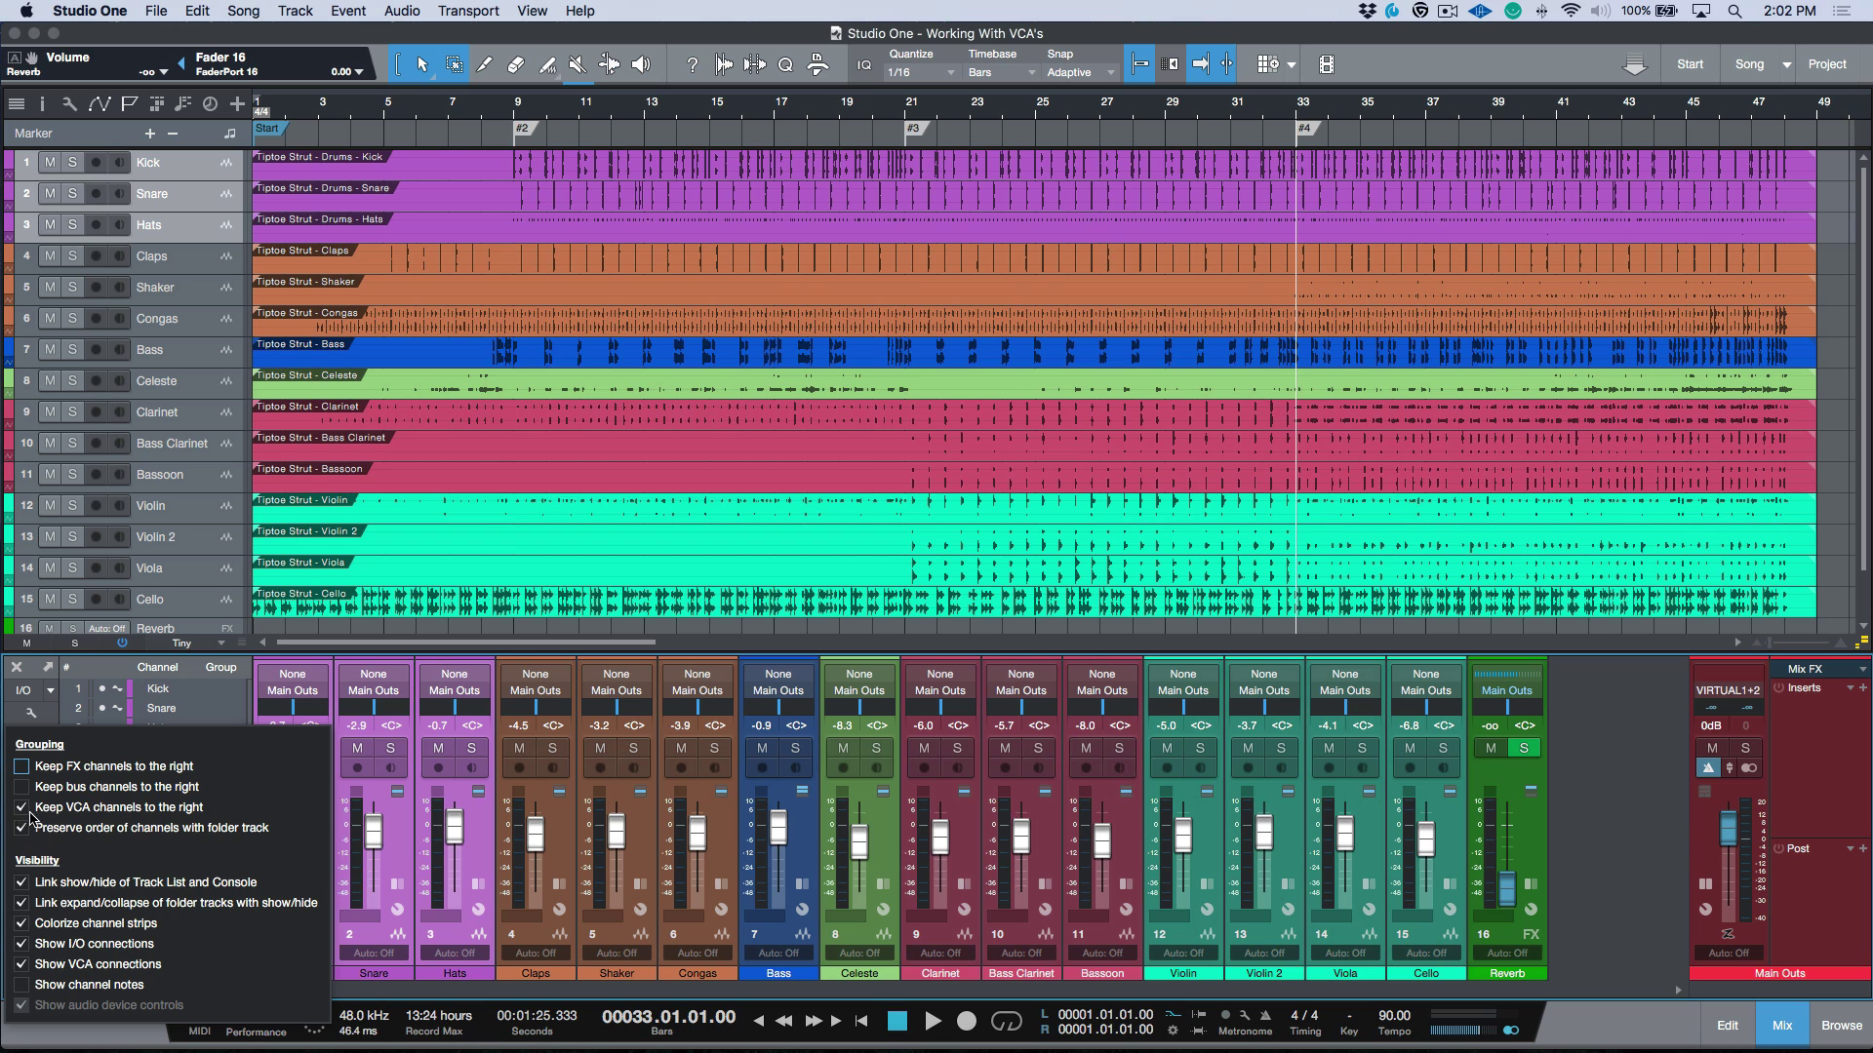
pyautogui.click(30, 724)
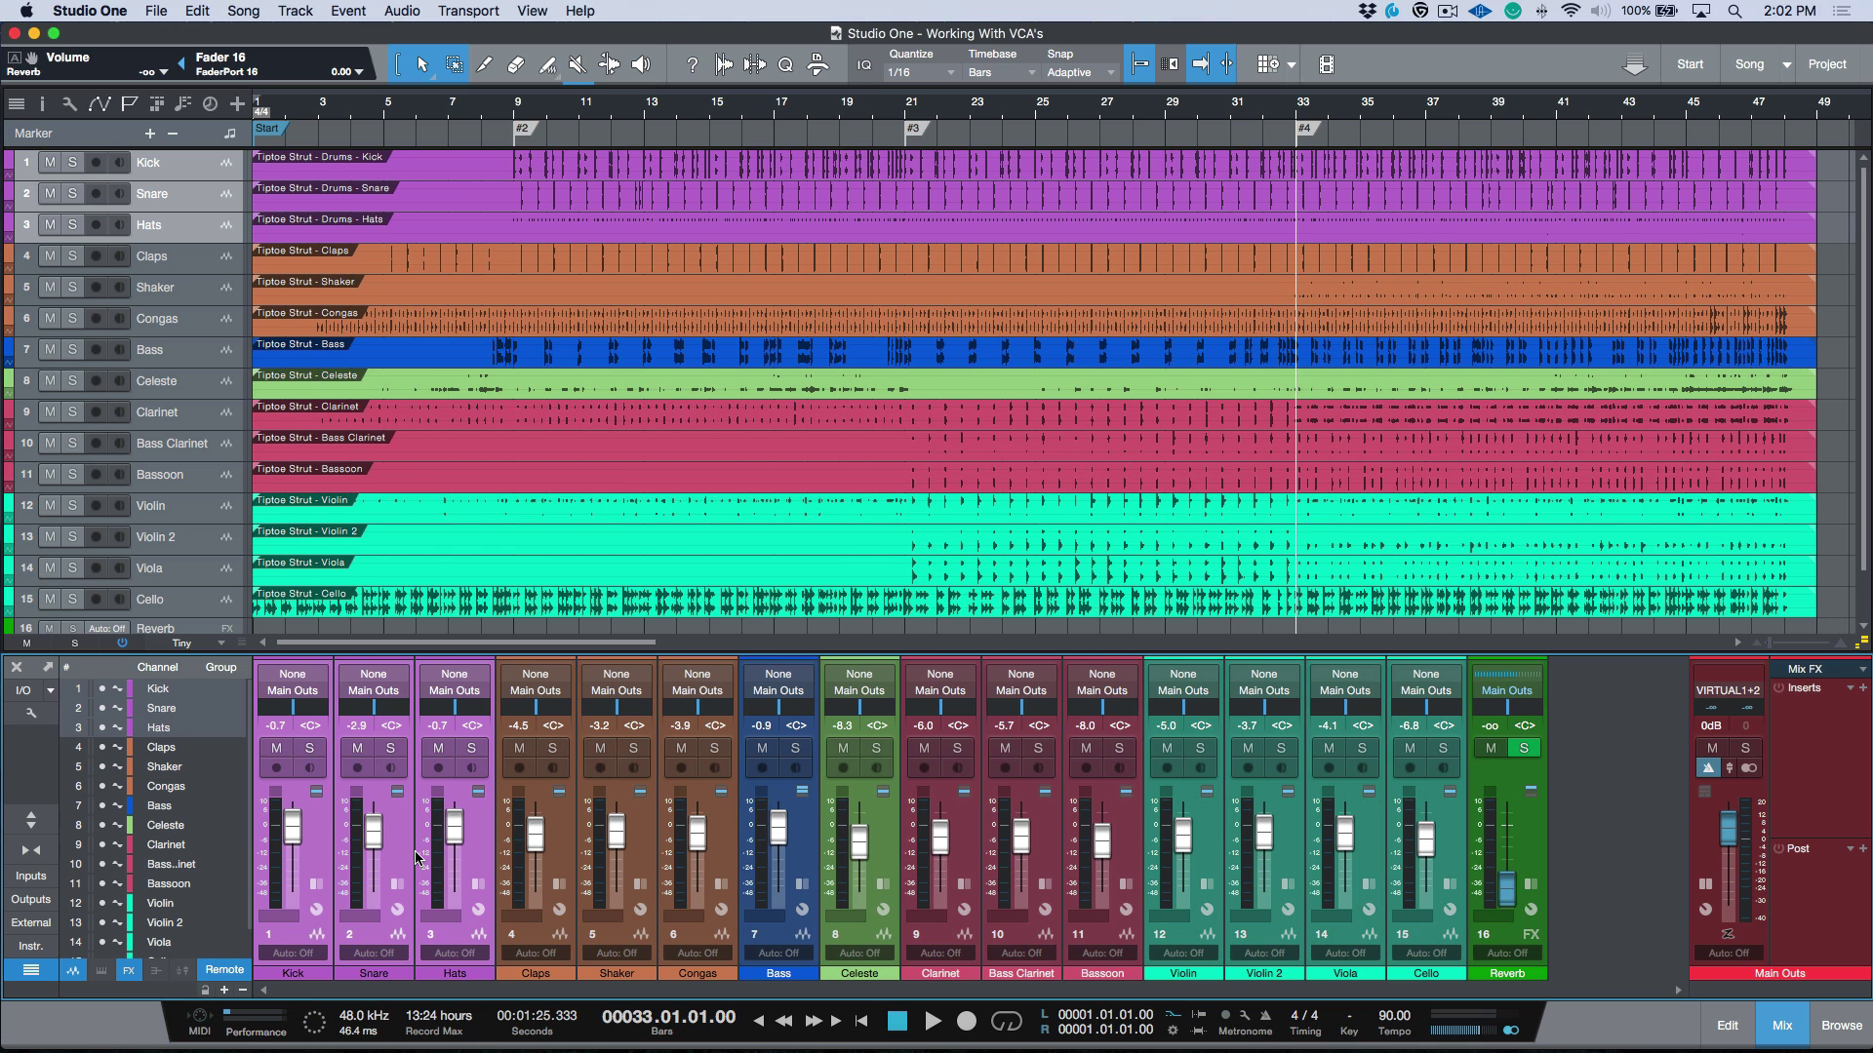
pyautogui.rightClick(476, 841)
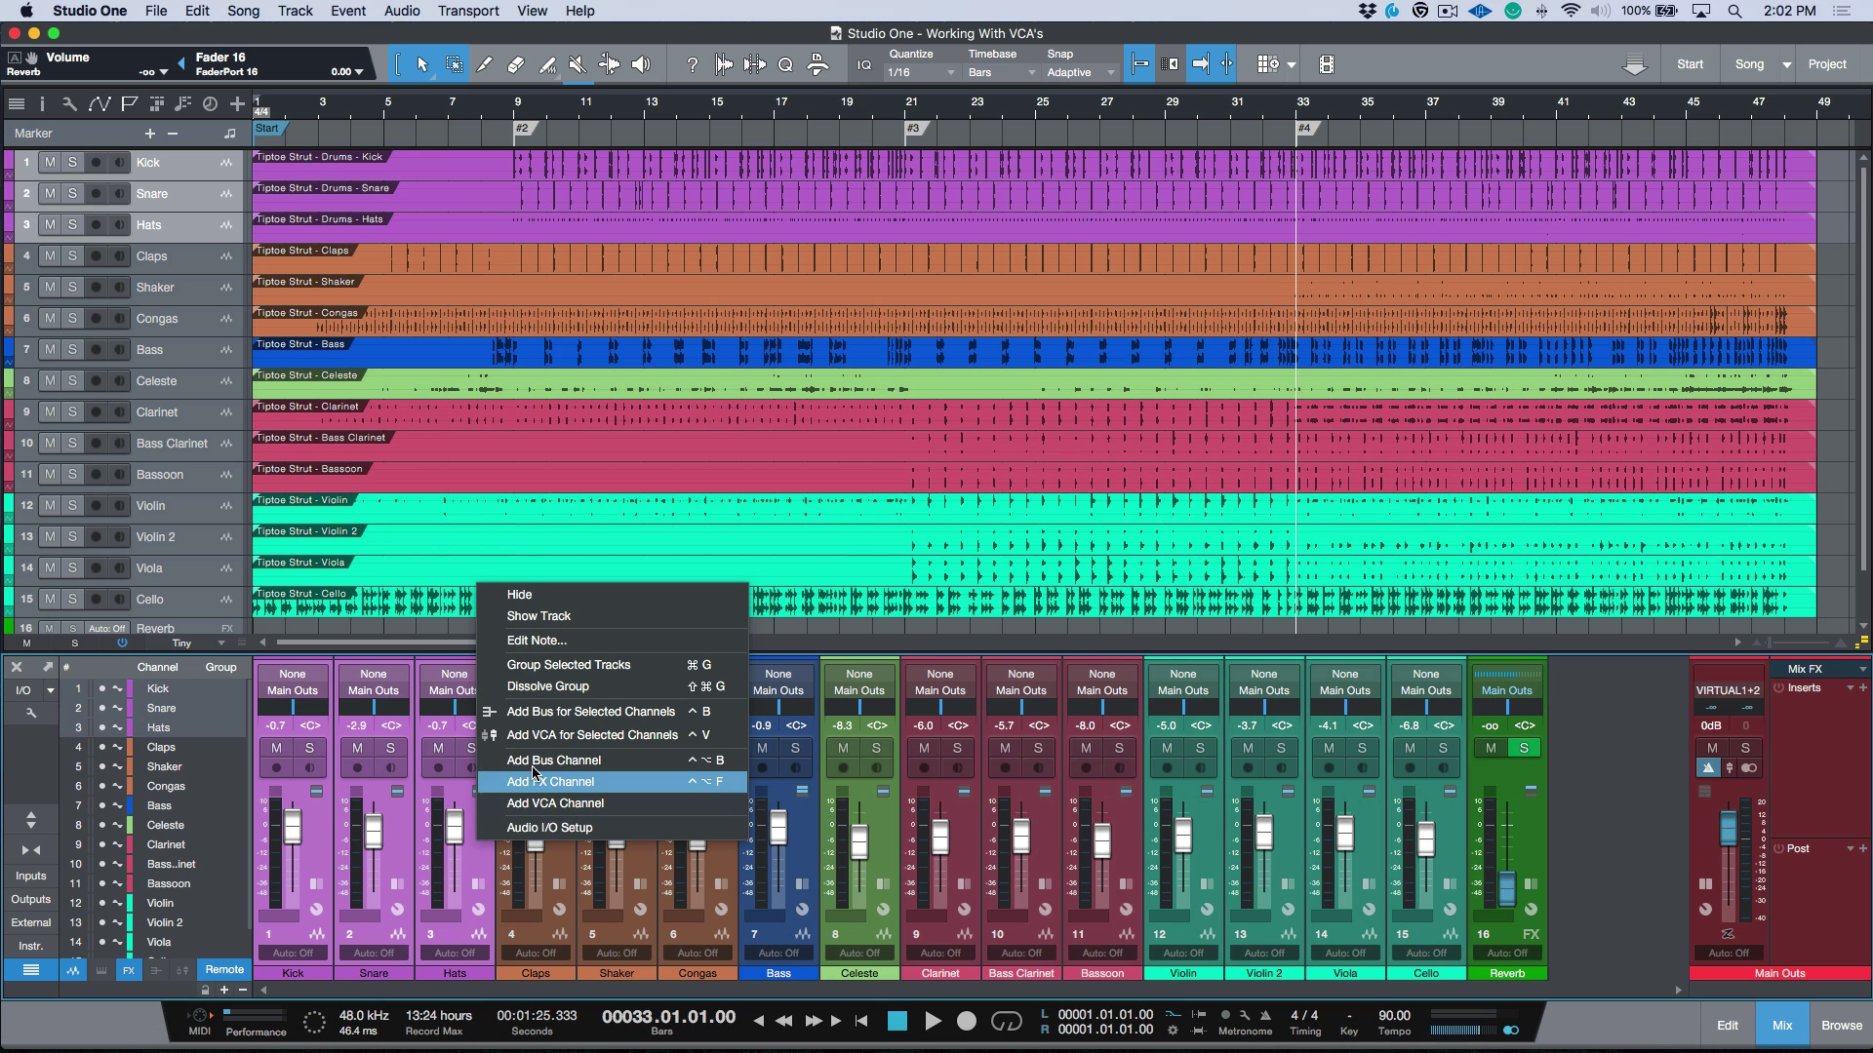
pyautogui.click(544, 738)
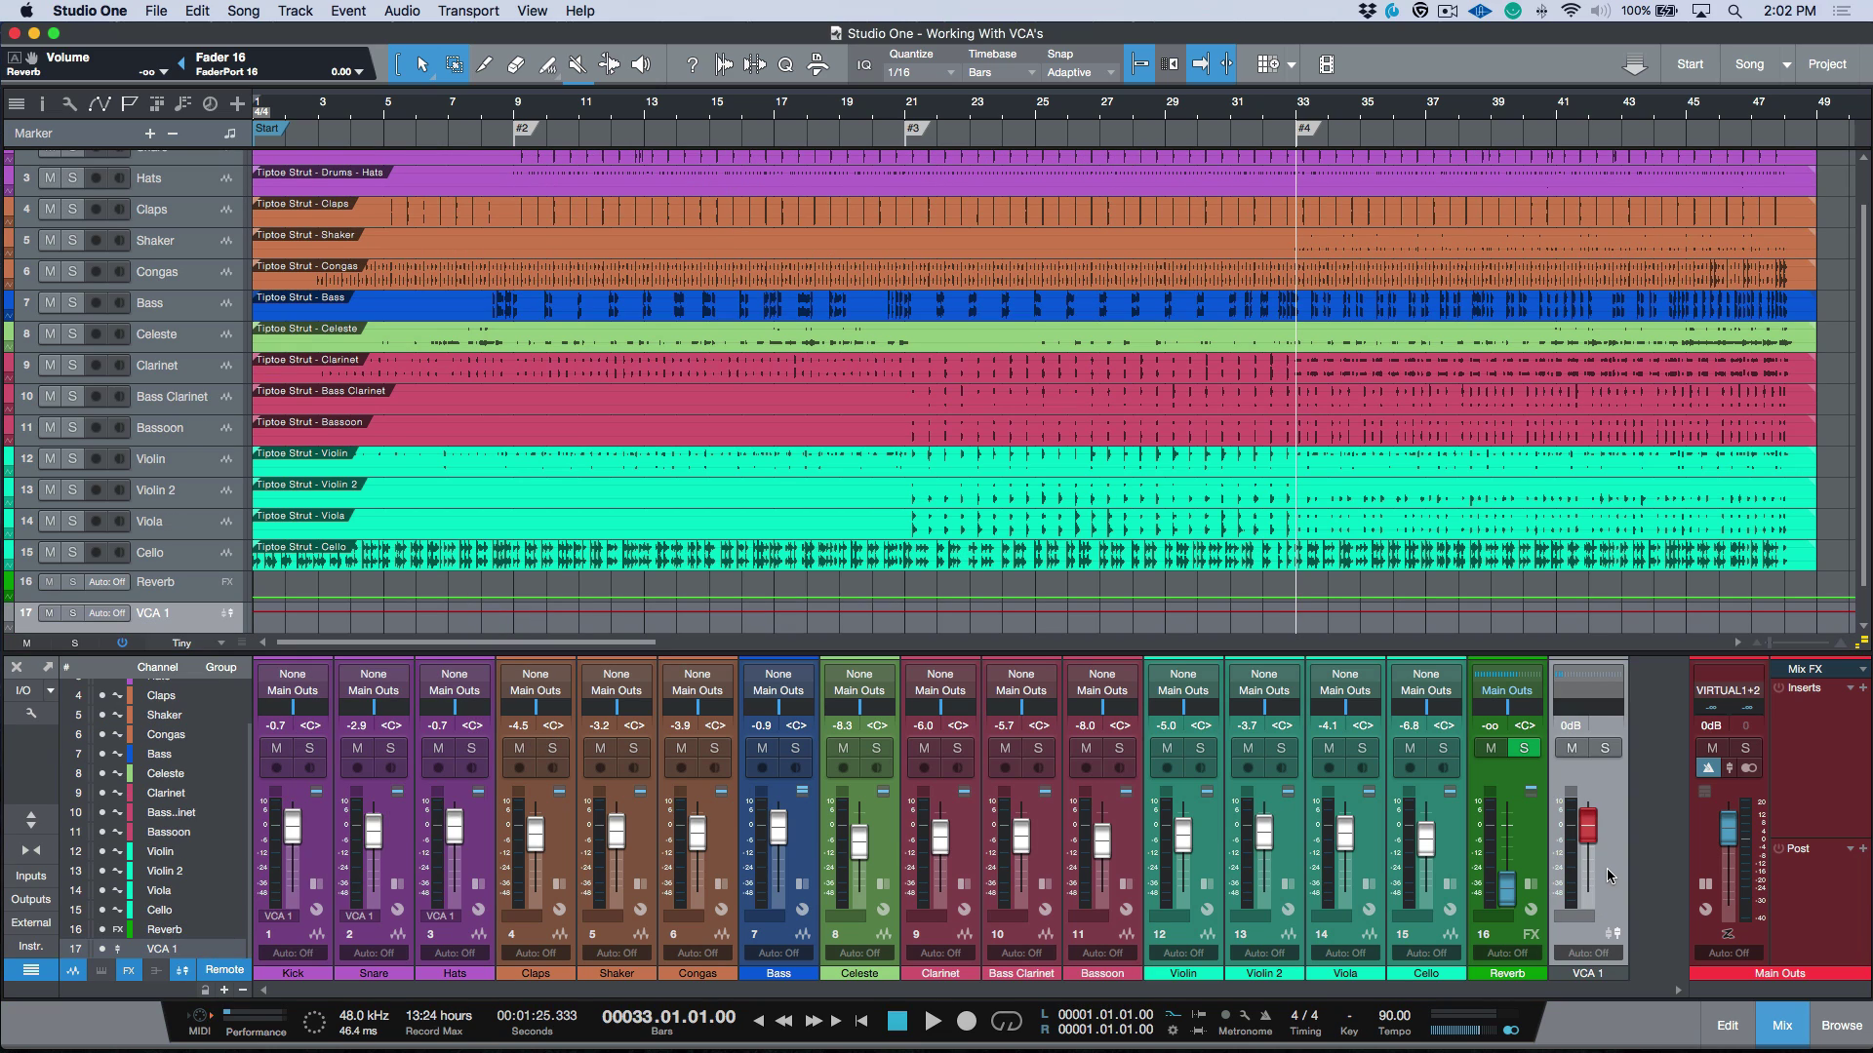
# - Add a VCA channel for the Claps, Shaker and Congas channels
pyautogui.click(554, 854)
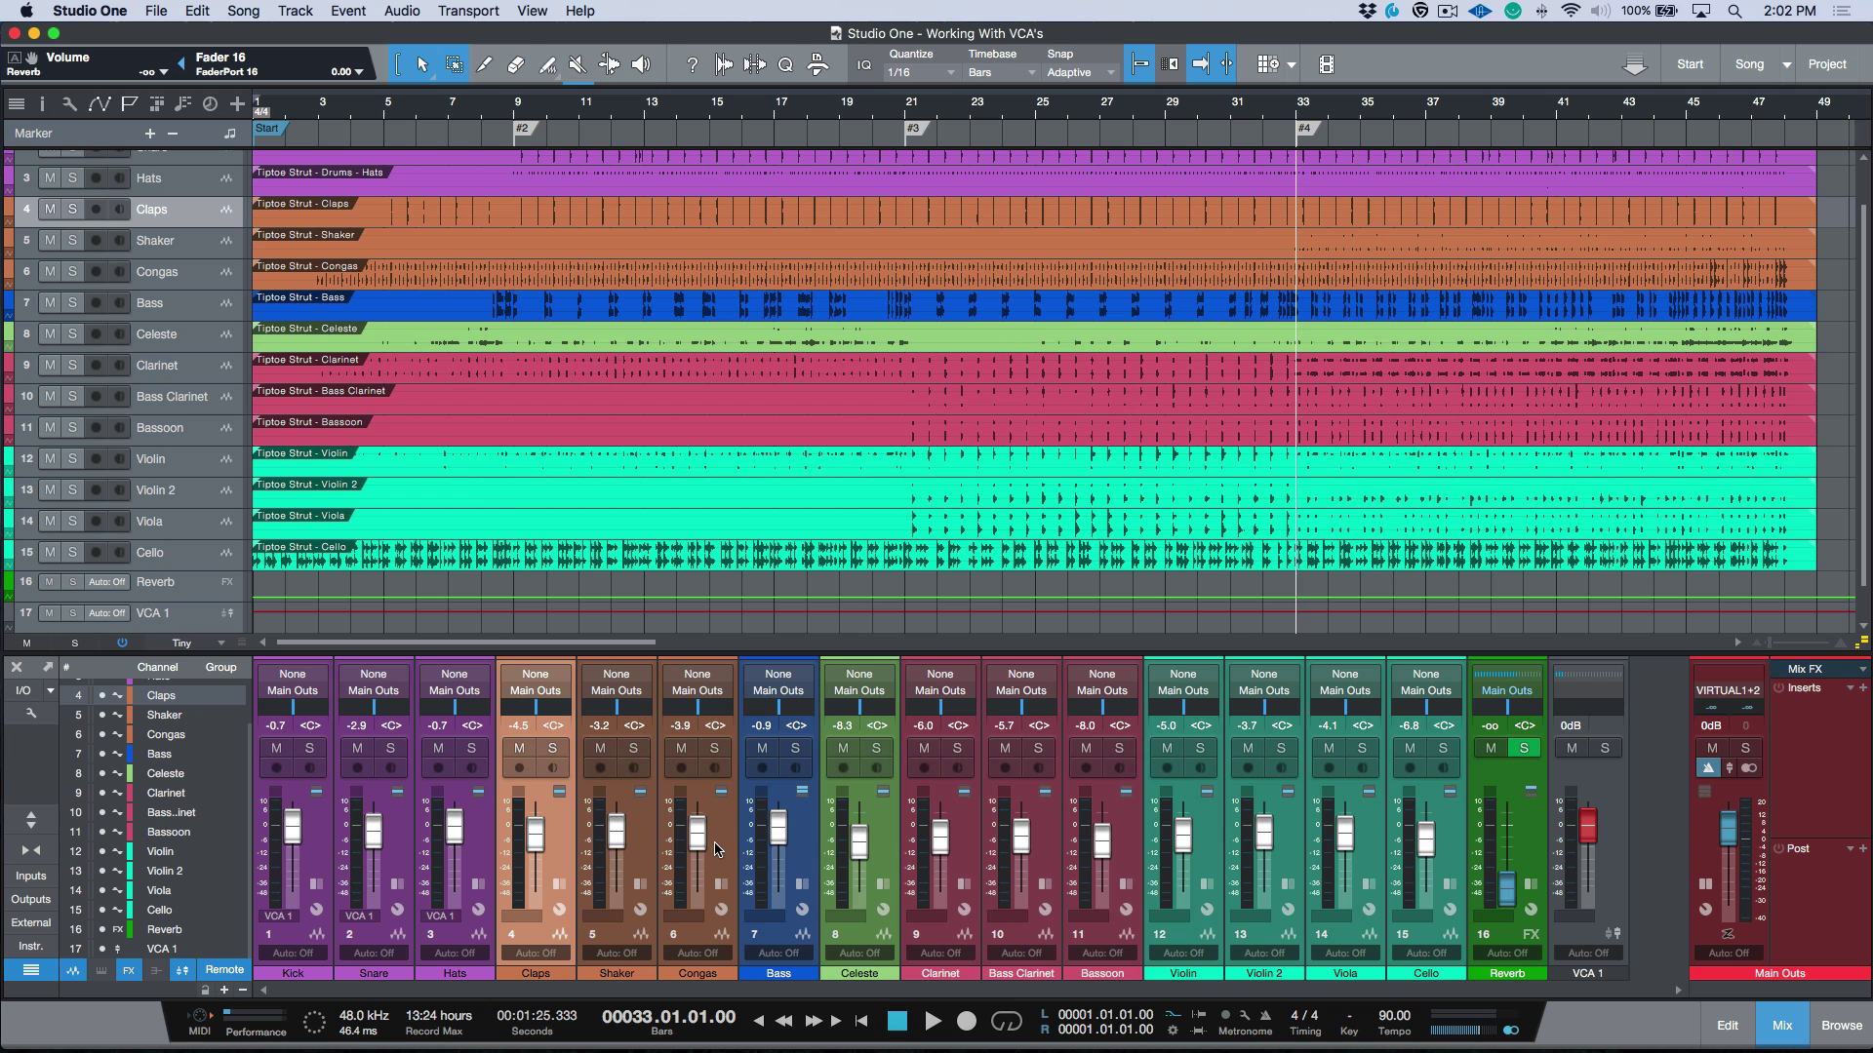
pyautogui.keyDown('shift'); pyautogui.click(715, 849); pyautogui.keyUp('shift')
pyautogui.rightClick(715, 846)
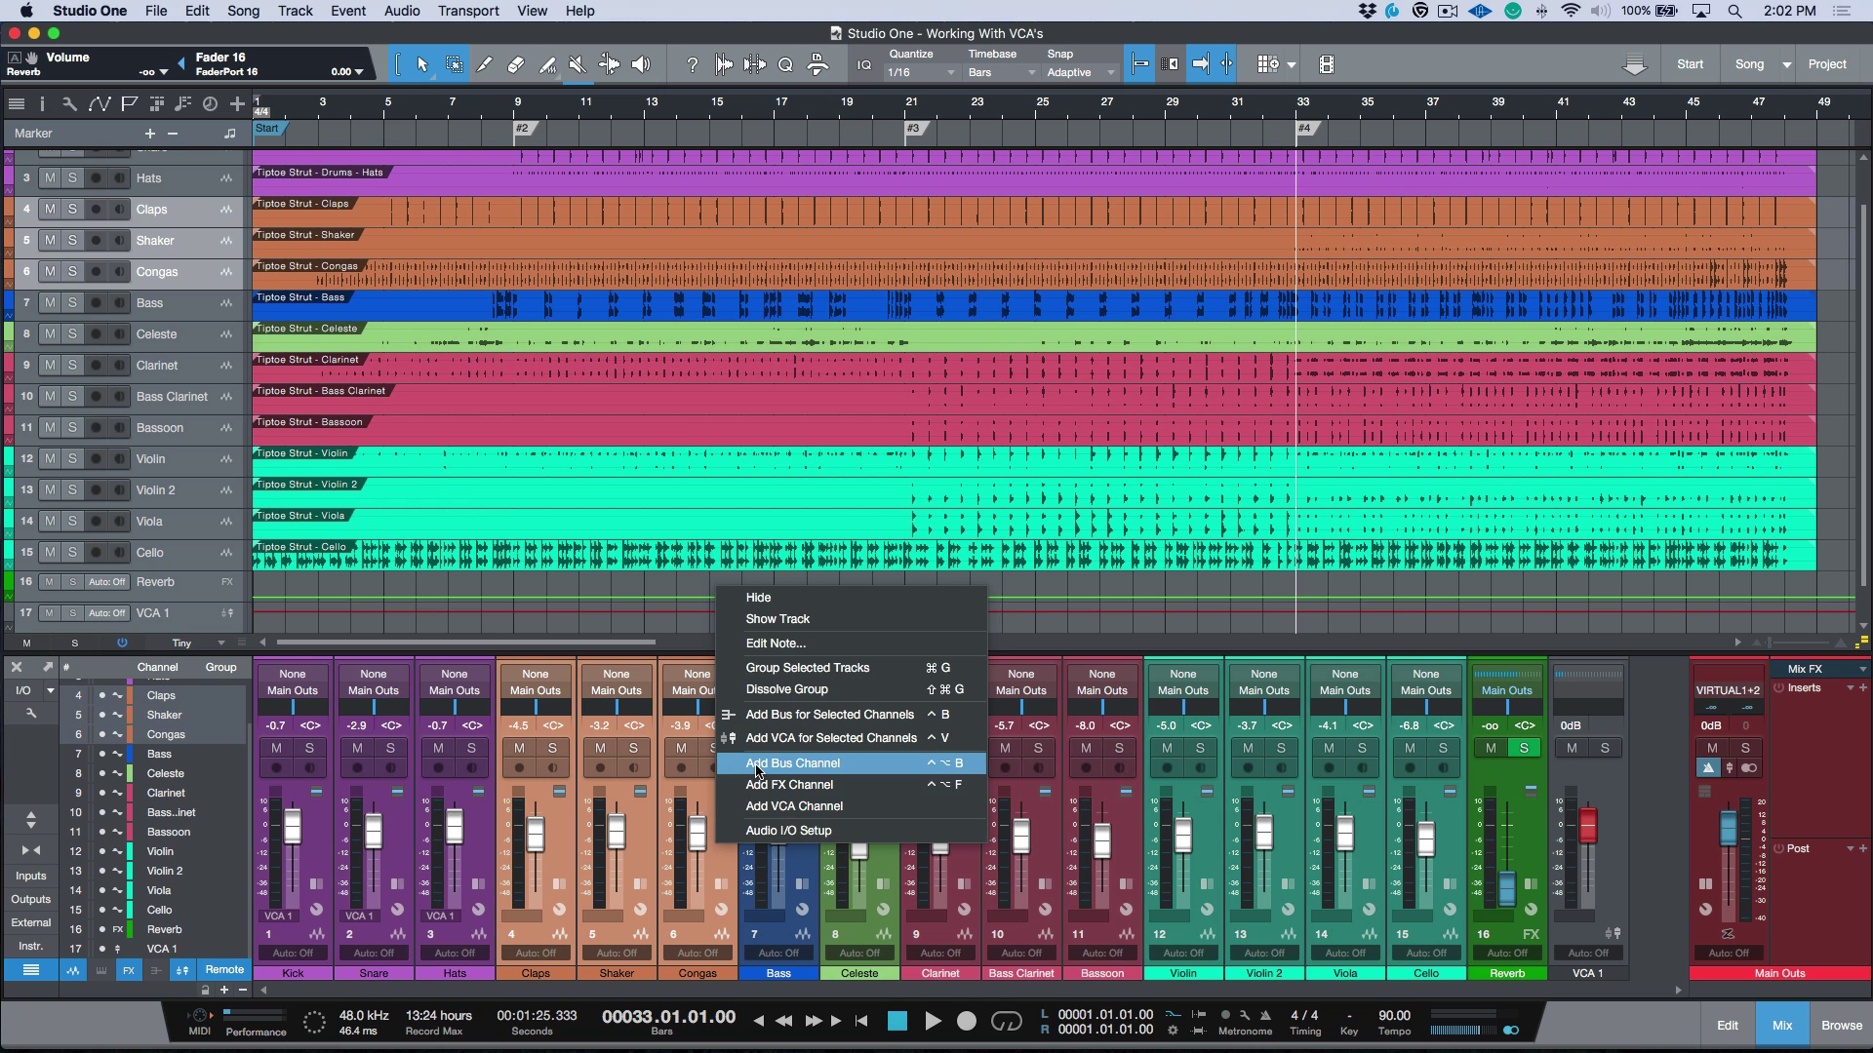
pyautogui.click(781, 742)
# - Add one VCA channel for Bass and a separate one for Celeste
pyautogui.click(780, 844)
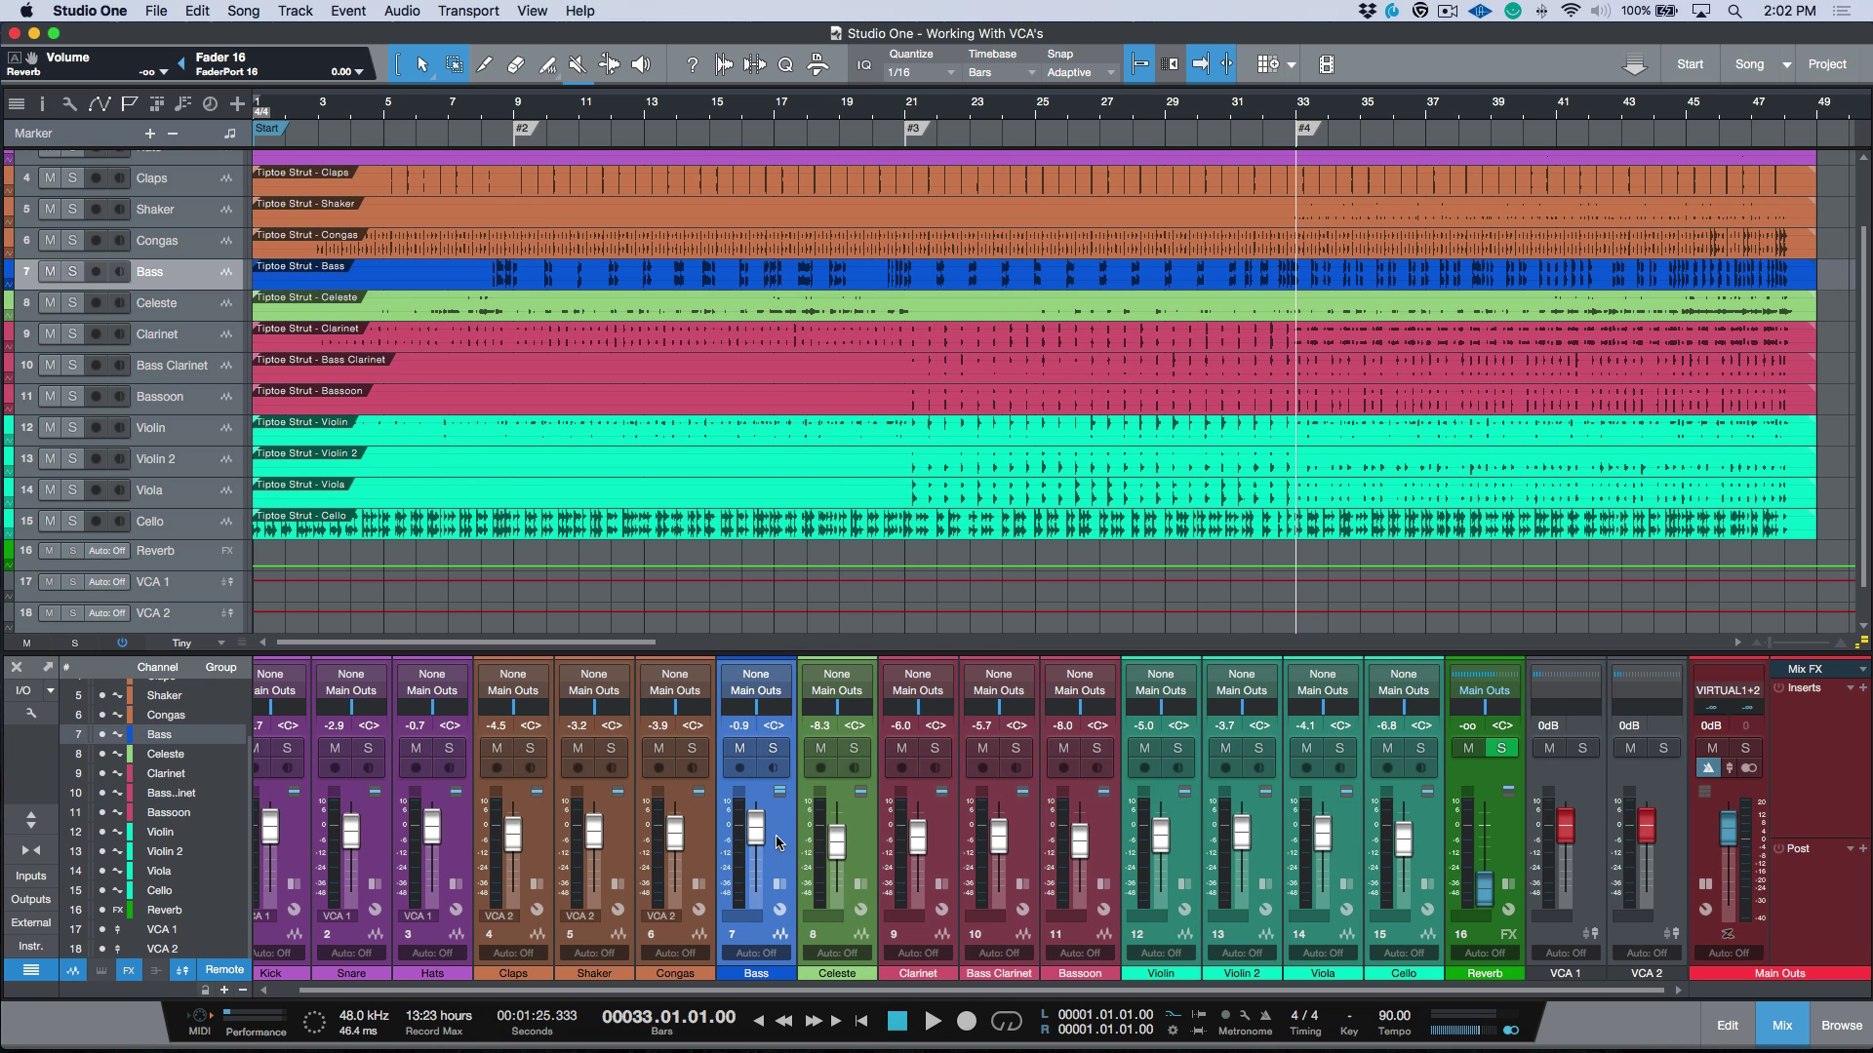
pyautogui.rightClick(780, 843)
pyautogui.click(810, 731)
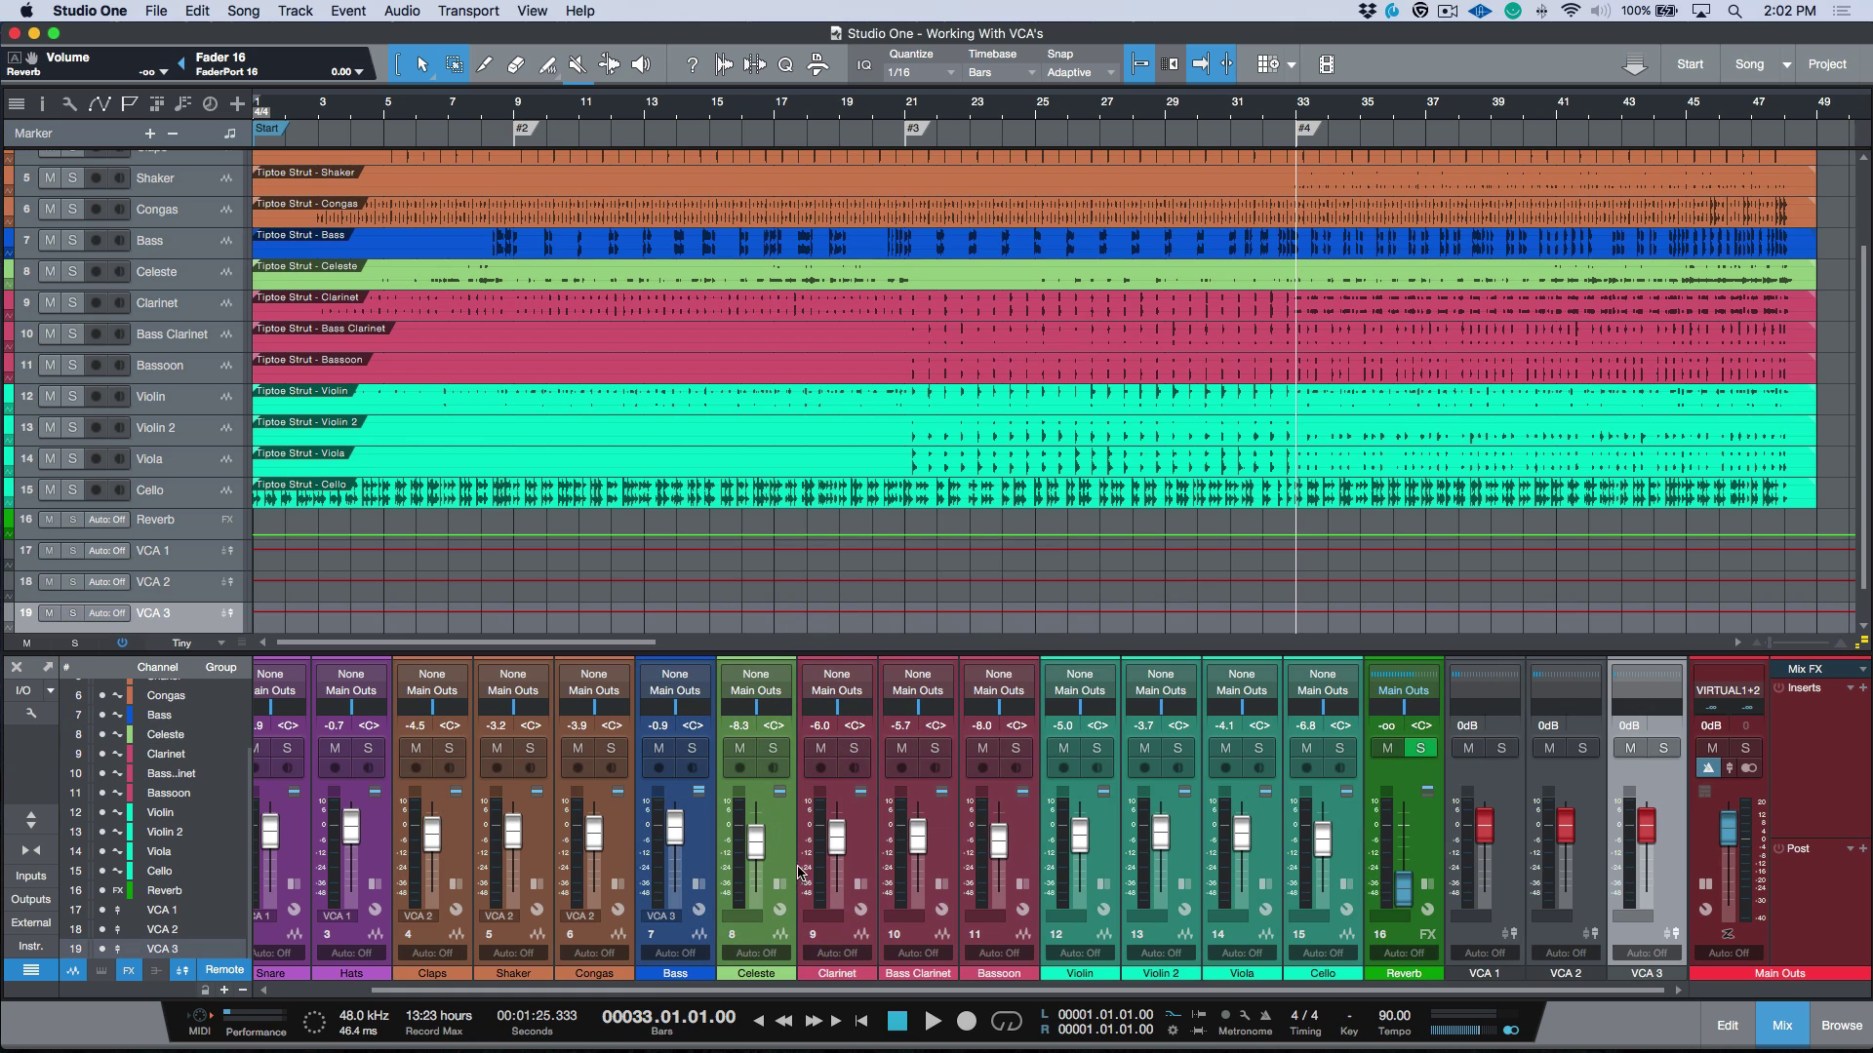
pyautogui.rightClick(771, 832)
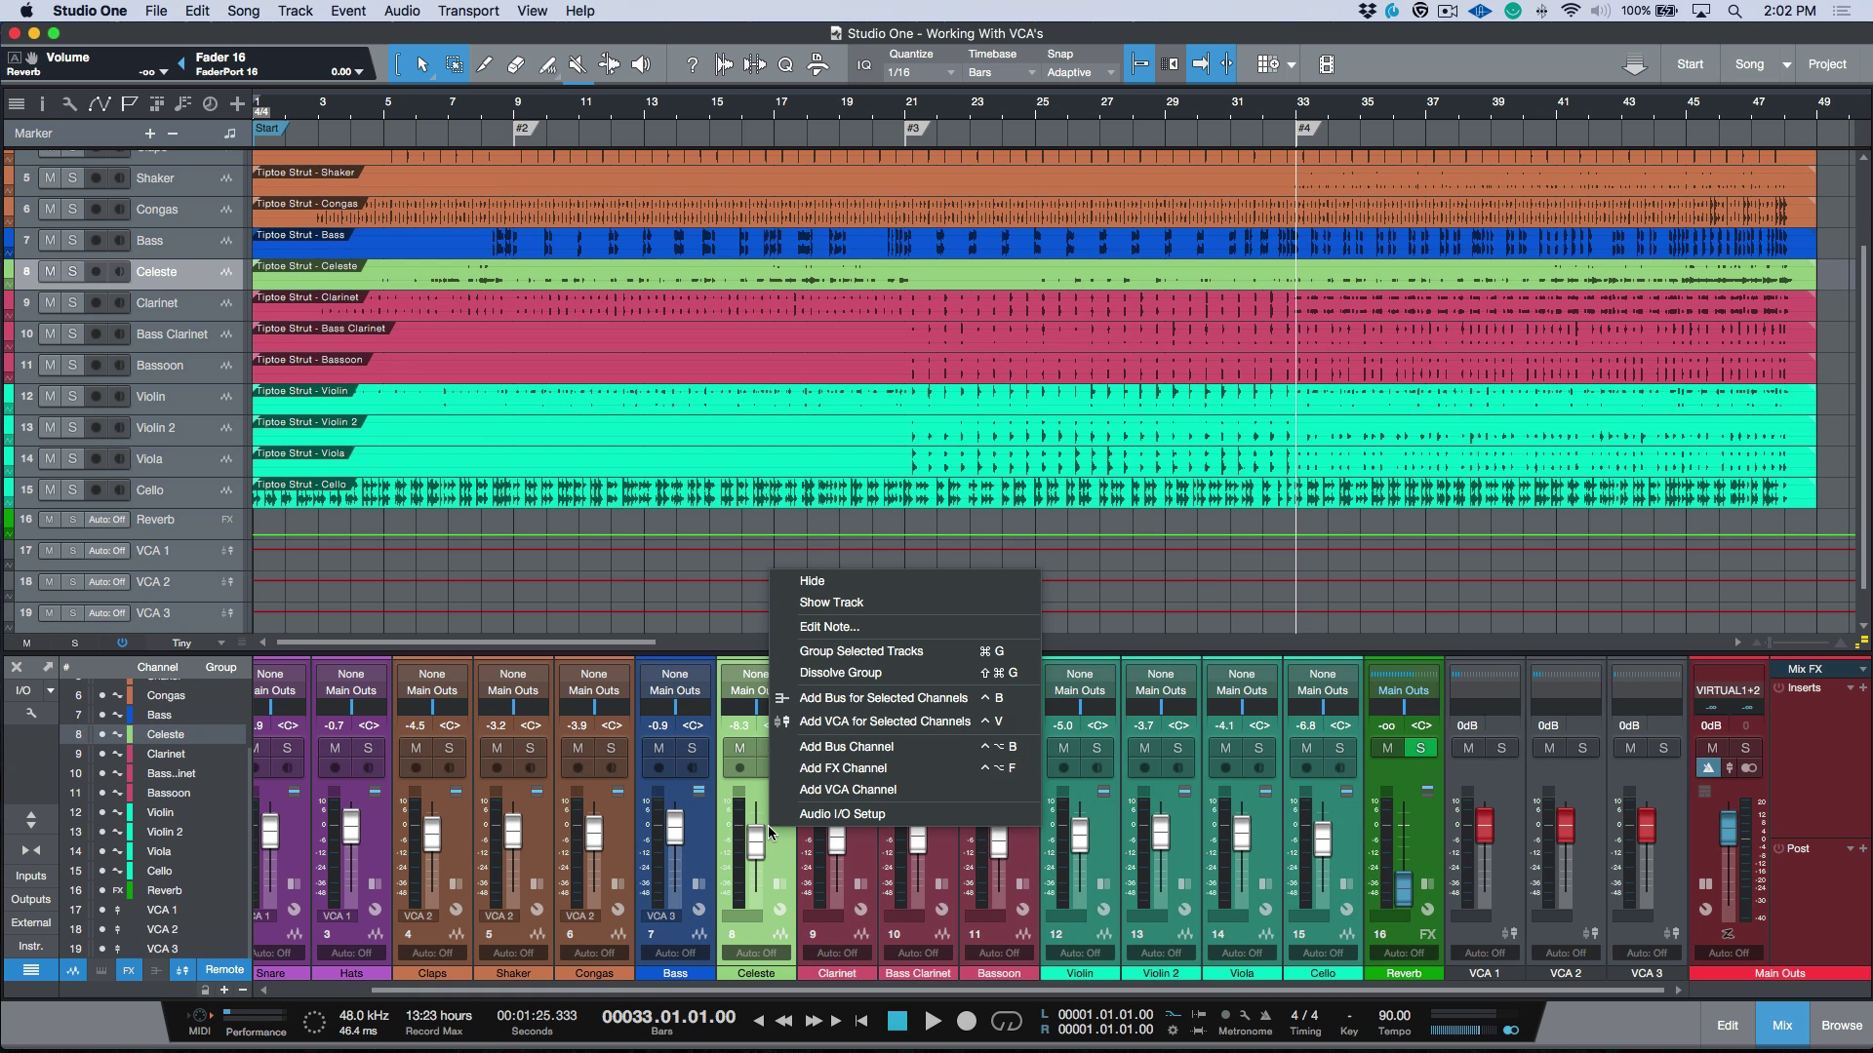
pyautogui.click(863, 723)
# - Add a VCA channel for the Clarinet, Bass Clarinet and Bassoon channels
pyautogui.click(780, 859)
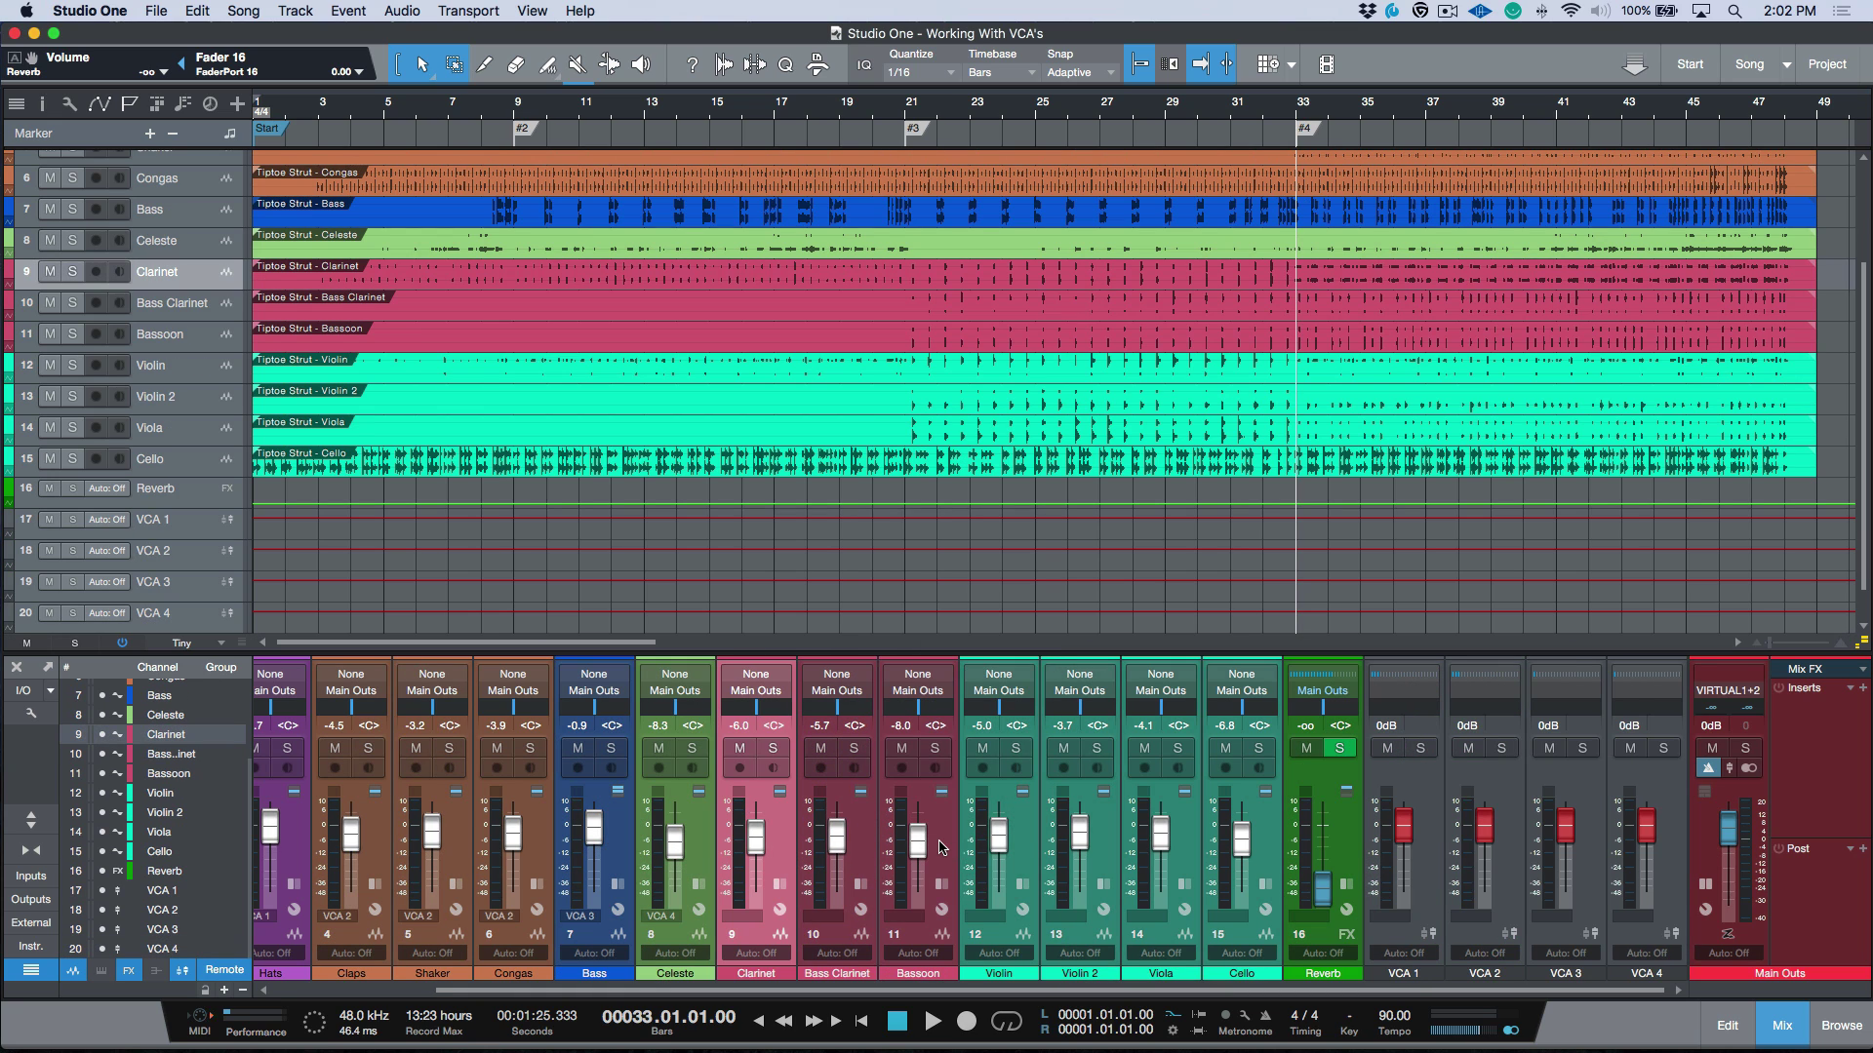
pyautogui.keyDown('shift'); pyautogui.click(941, 847); pyautogui.keyUp('shift')
pyautogui.rightClick(941, 846)
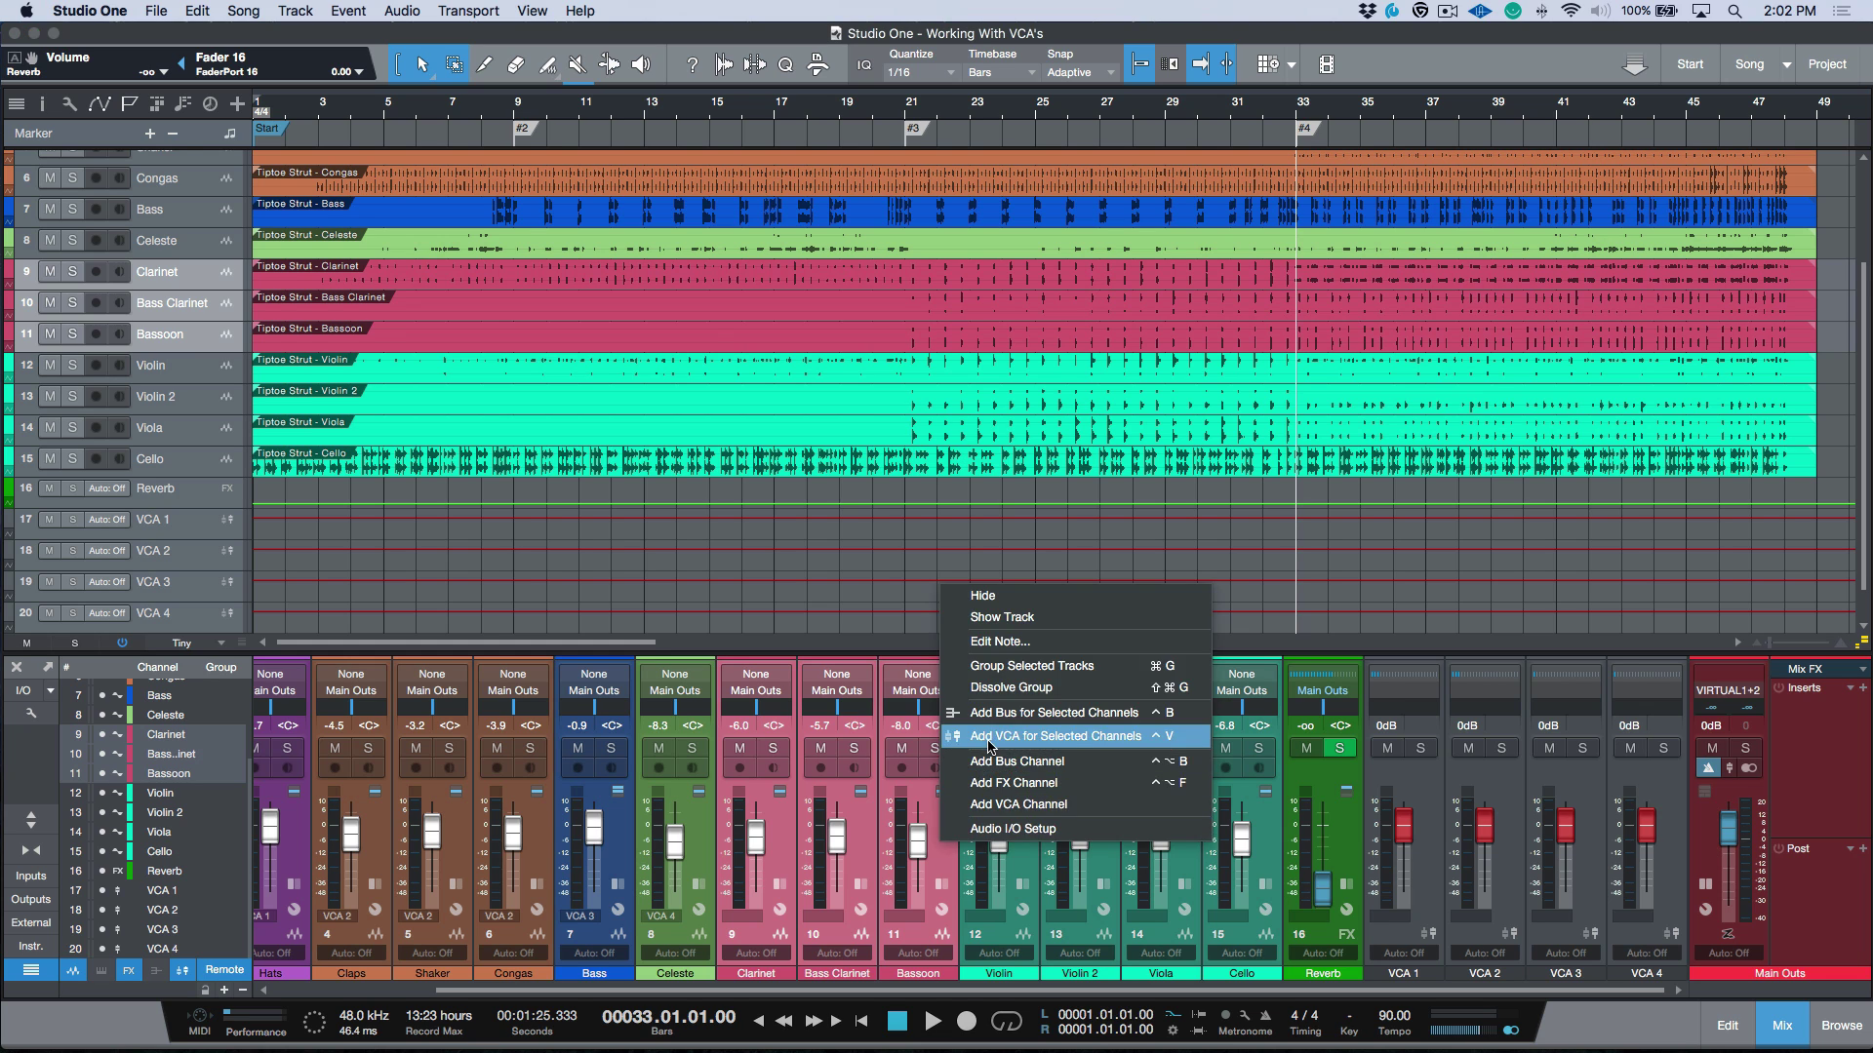
pyautogui.click(1015, 738)
# - Add a VCA channel for the Violin, Violin 2, Viola and Cello channels
pyautogui.click(941, 856)
pyautogui.keyDown('shift'); pyautogui.click(1185, 843); pyautogui.keyUp('shift')
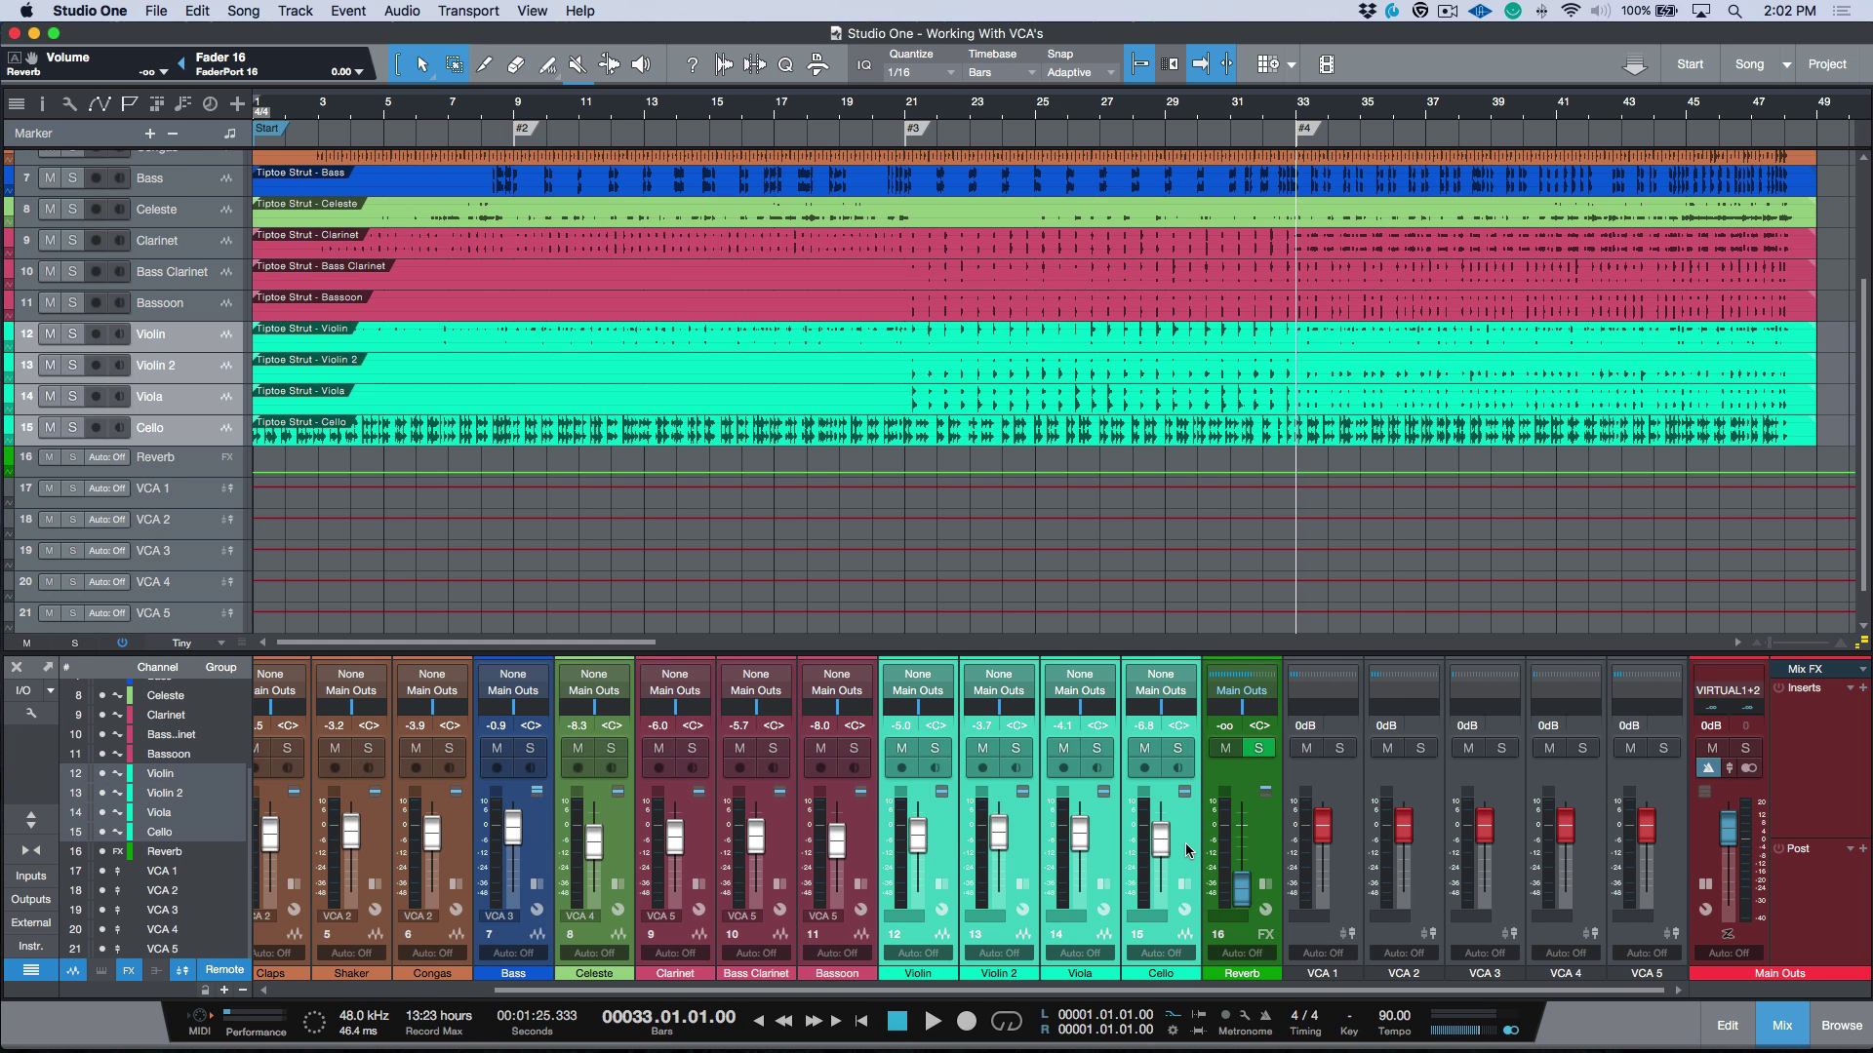
pyautogui.rightClick(1185, 843)
pyautogui.click(1300, 738)
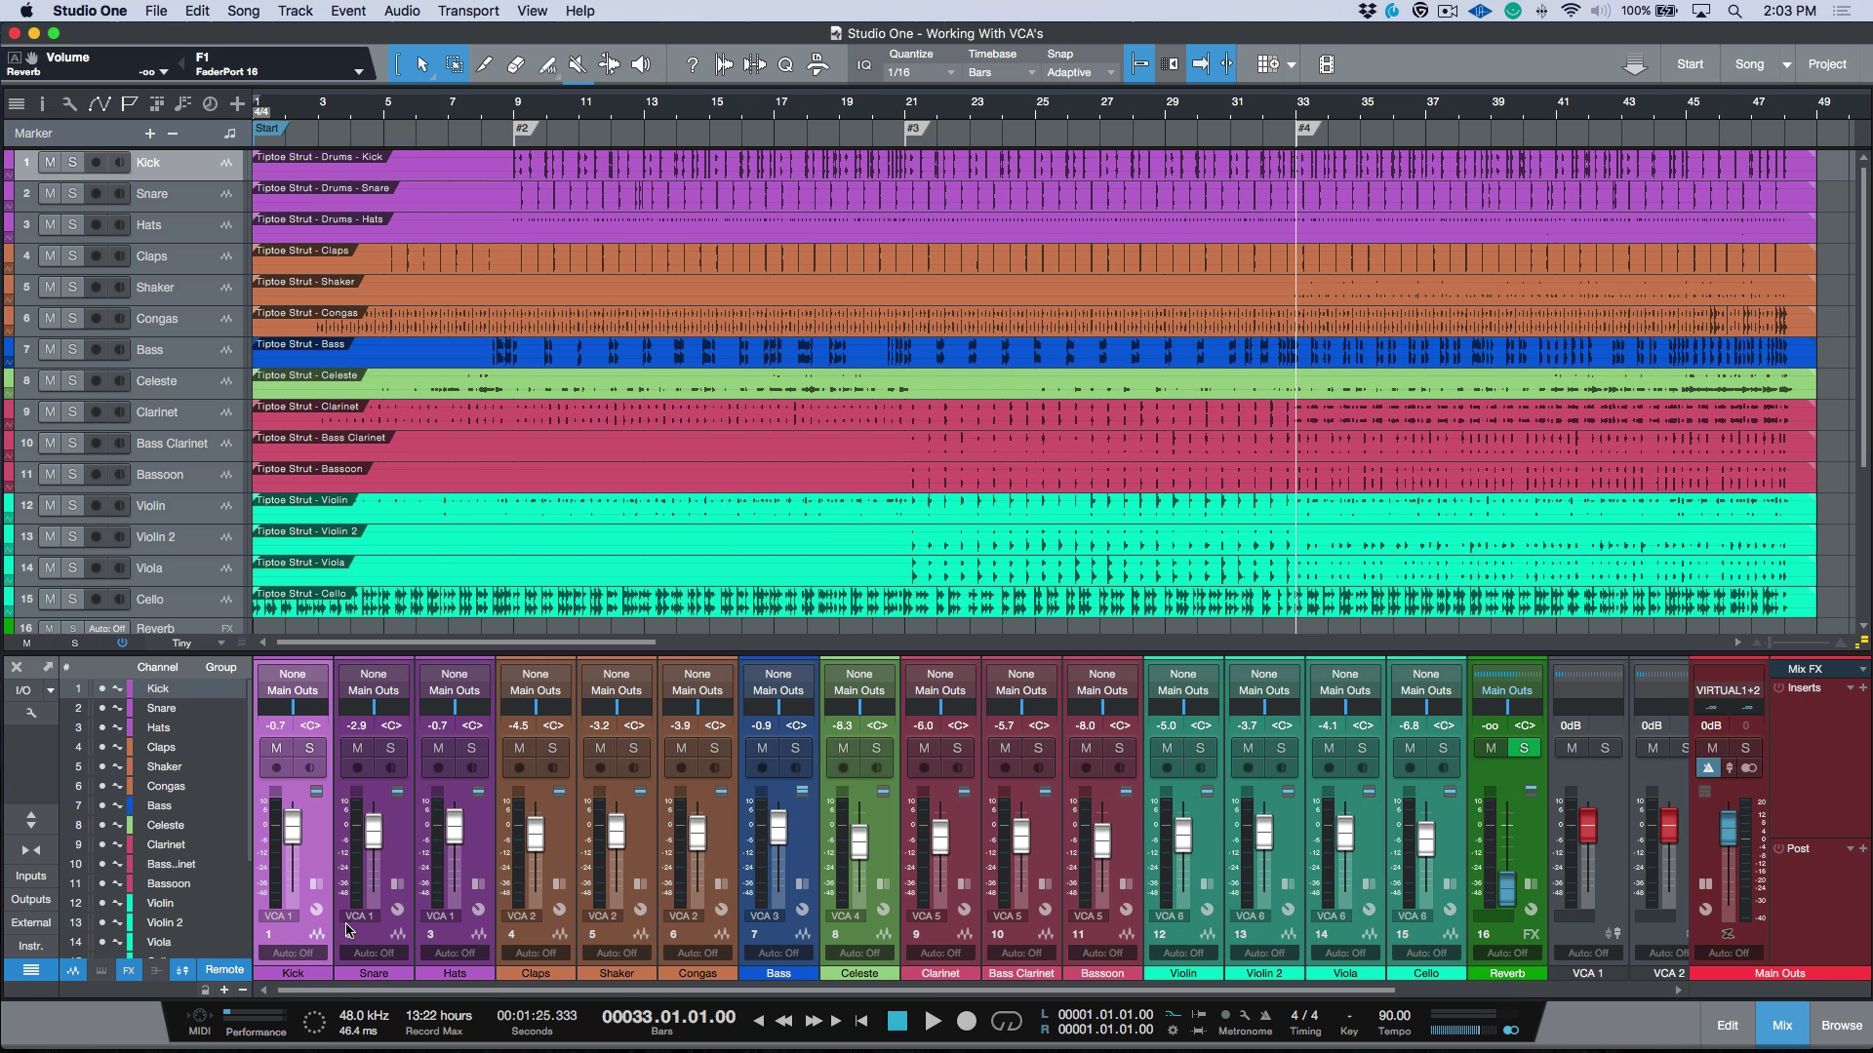
# - Check the console's VCA grouping and VCA connection visibility options, and close them
pyautogui.click(30, 713)
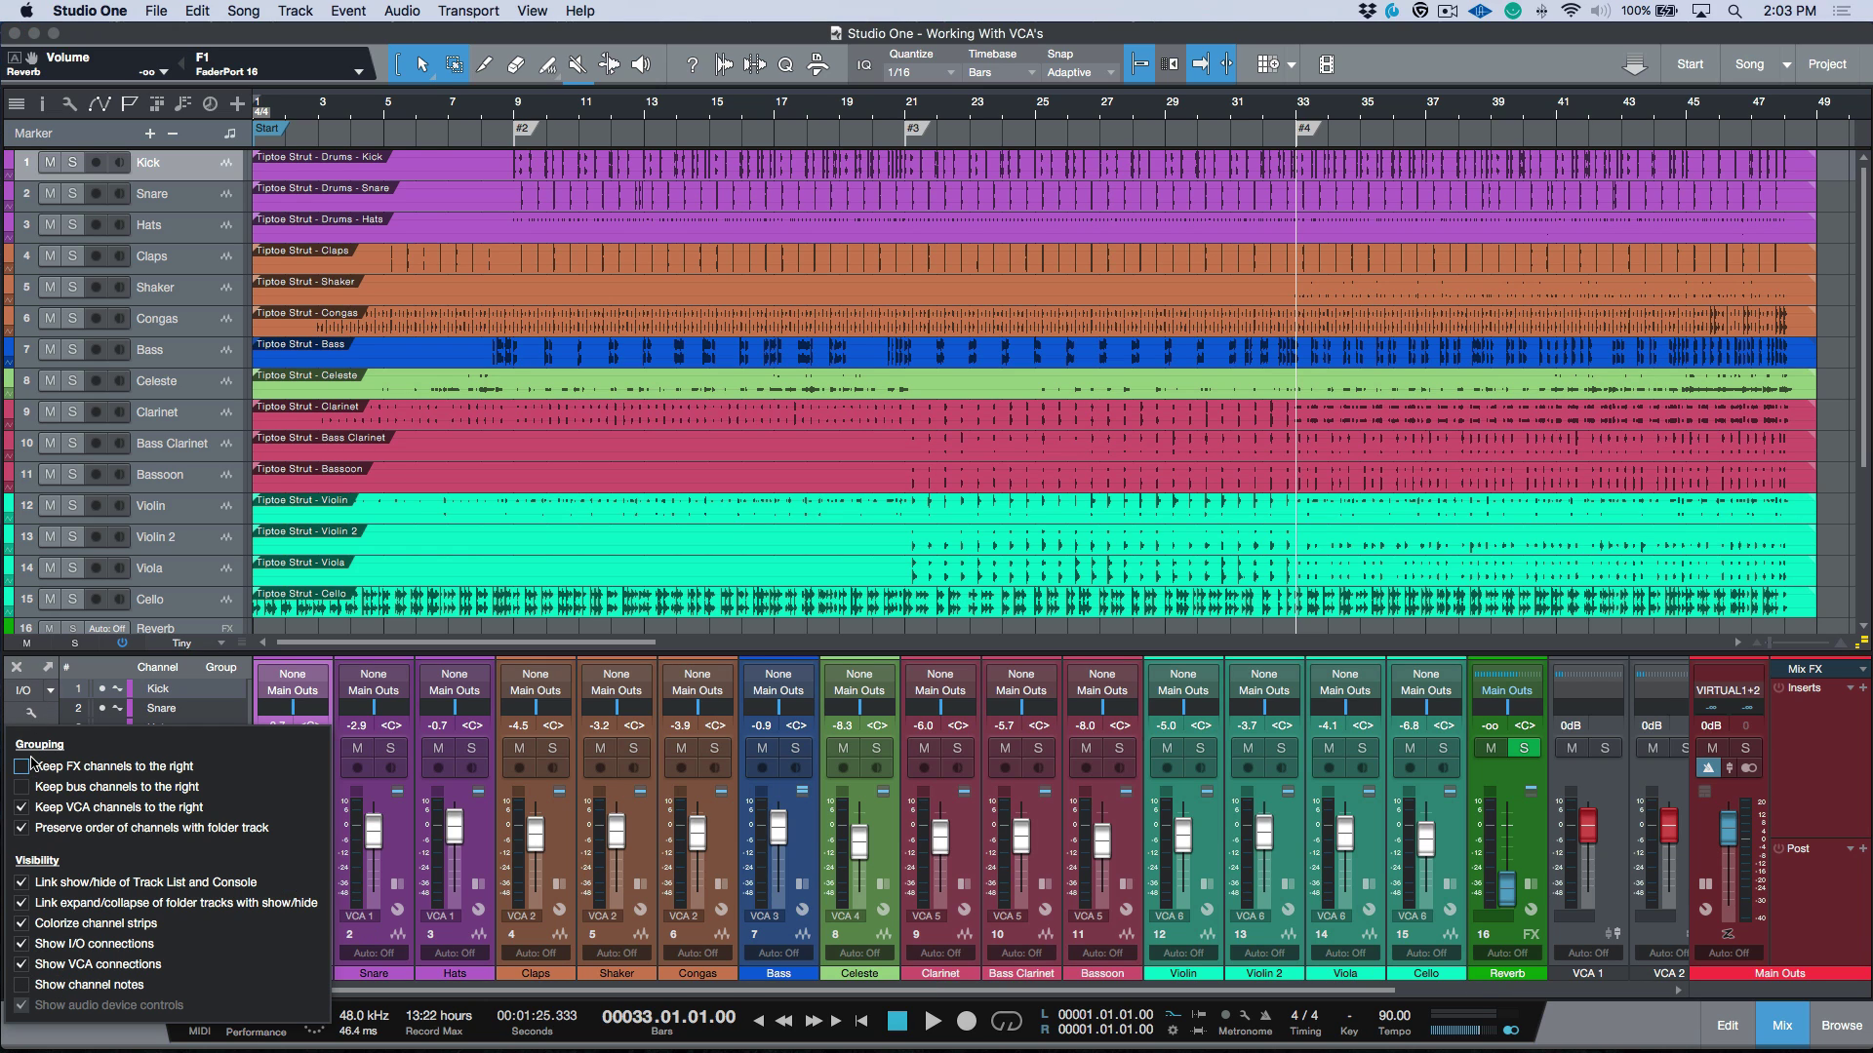
pyautogui.click(32, 713)
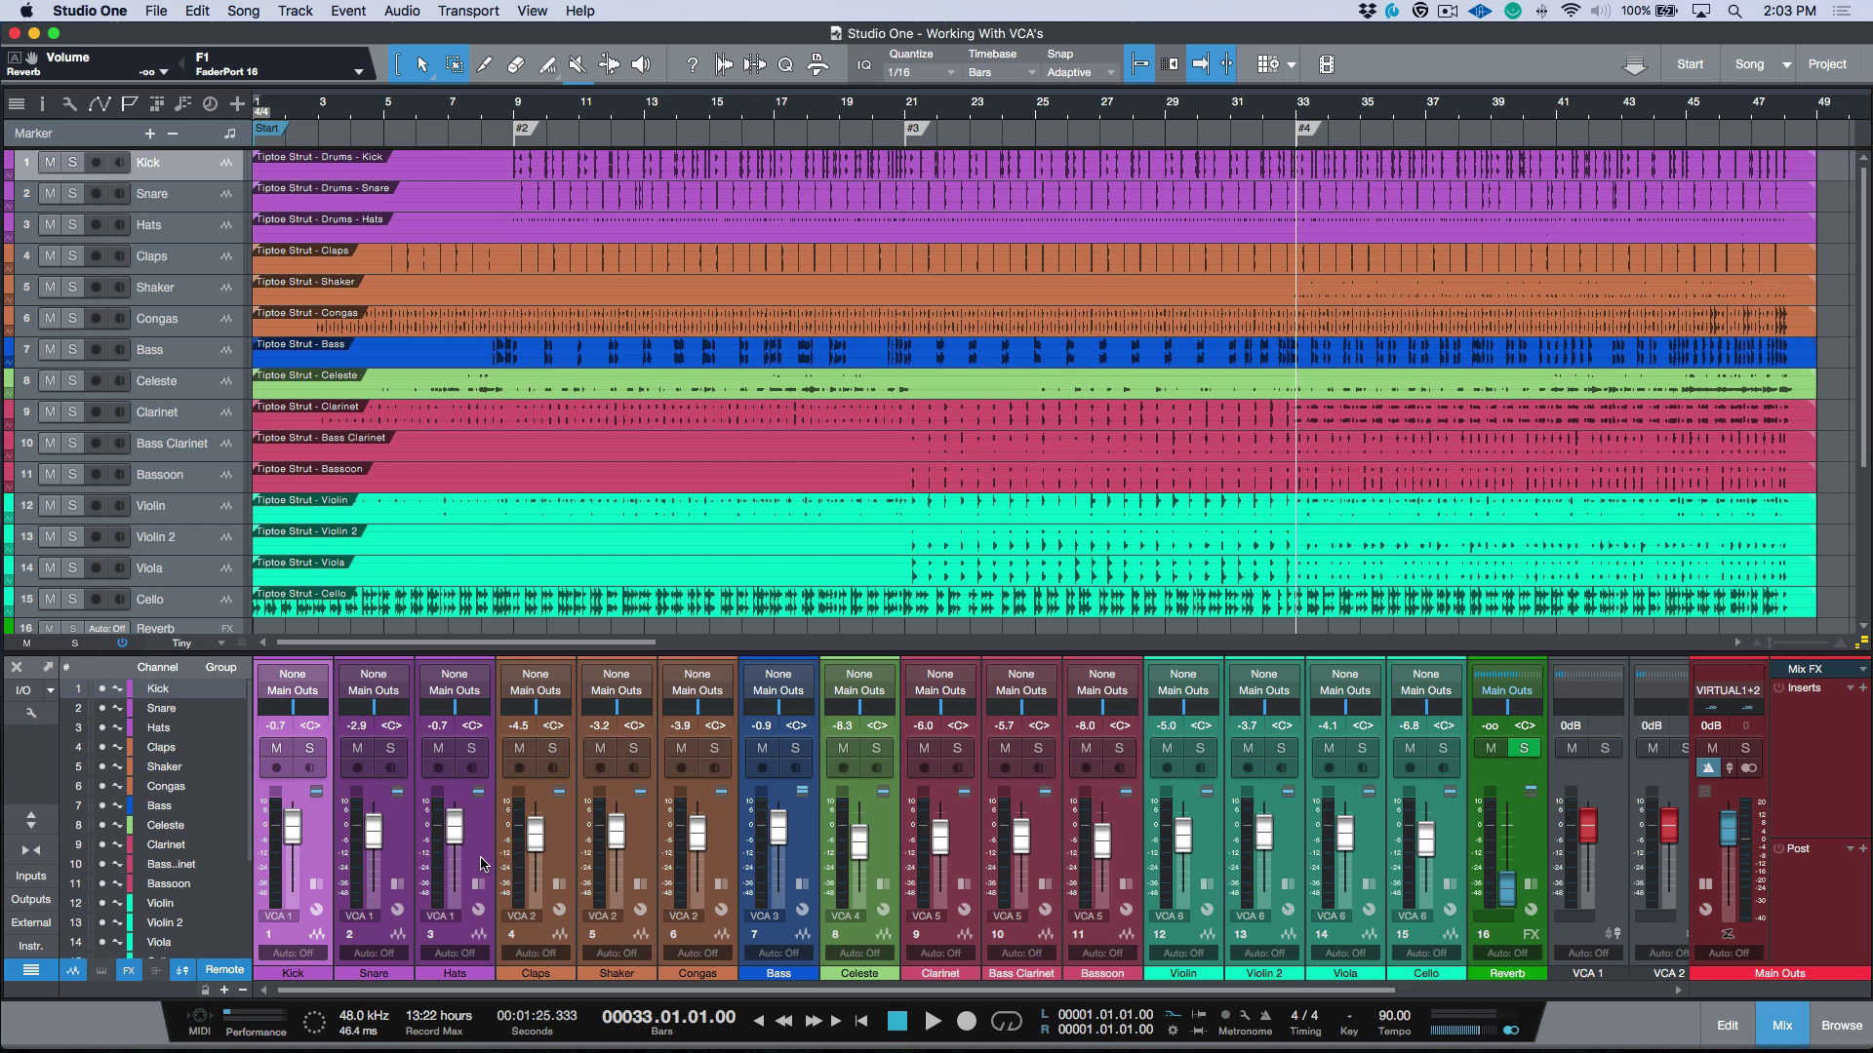
# - Test solo and mute on the VCA 6 channel, play the song from marker #4, and stop playback
pyautogui.press('Down')
pyautogui.press('Down')
pyautogui.press('Down')
pyautogui.press('Down')
pyautogui.press('Down')
pyautogui.press('Down')
pyautogui.press('Down')
pyautogui.press('Down')
pyautogui.press('Down')
pyautogui.press('Down')
pyautogui.press('Down')
pyautogui.press('Down')
pyautogui.press('Down')
pyautogui.press('Down')
pyautogui.press('Down')
pyautogui.press('Down')
pyautogui.press('Down')
pyautogui.press('Down')
pyautogui.press('Down')
pyautogui.press('Down')
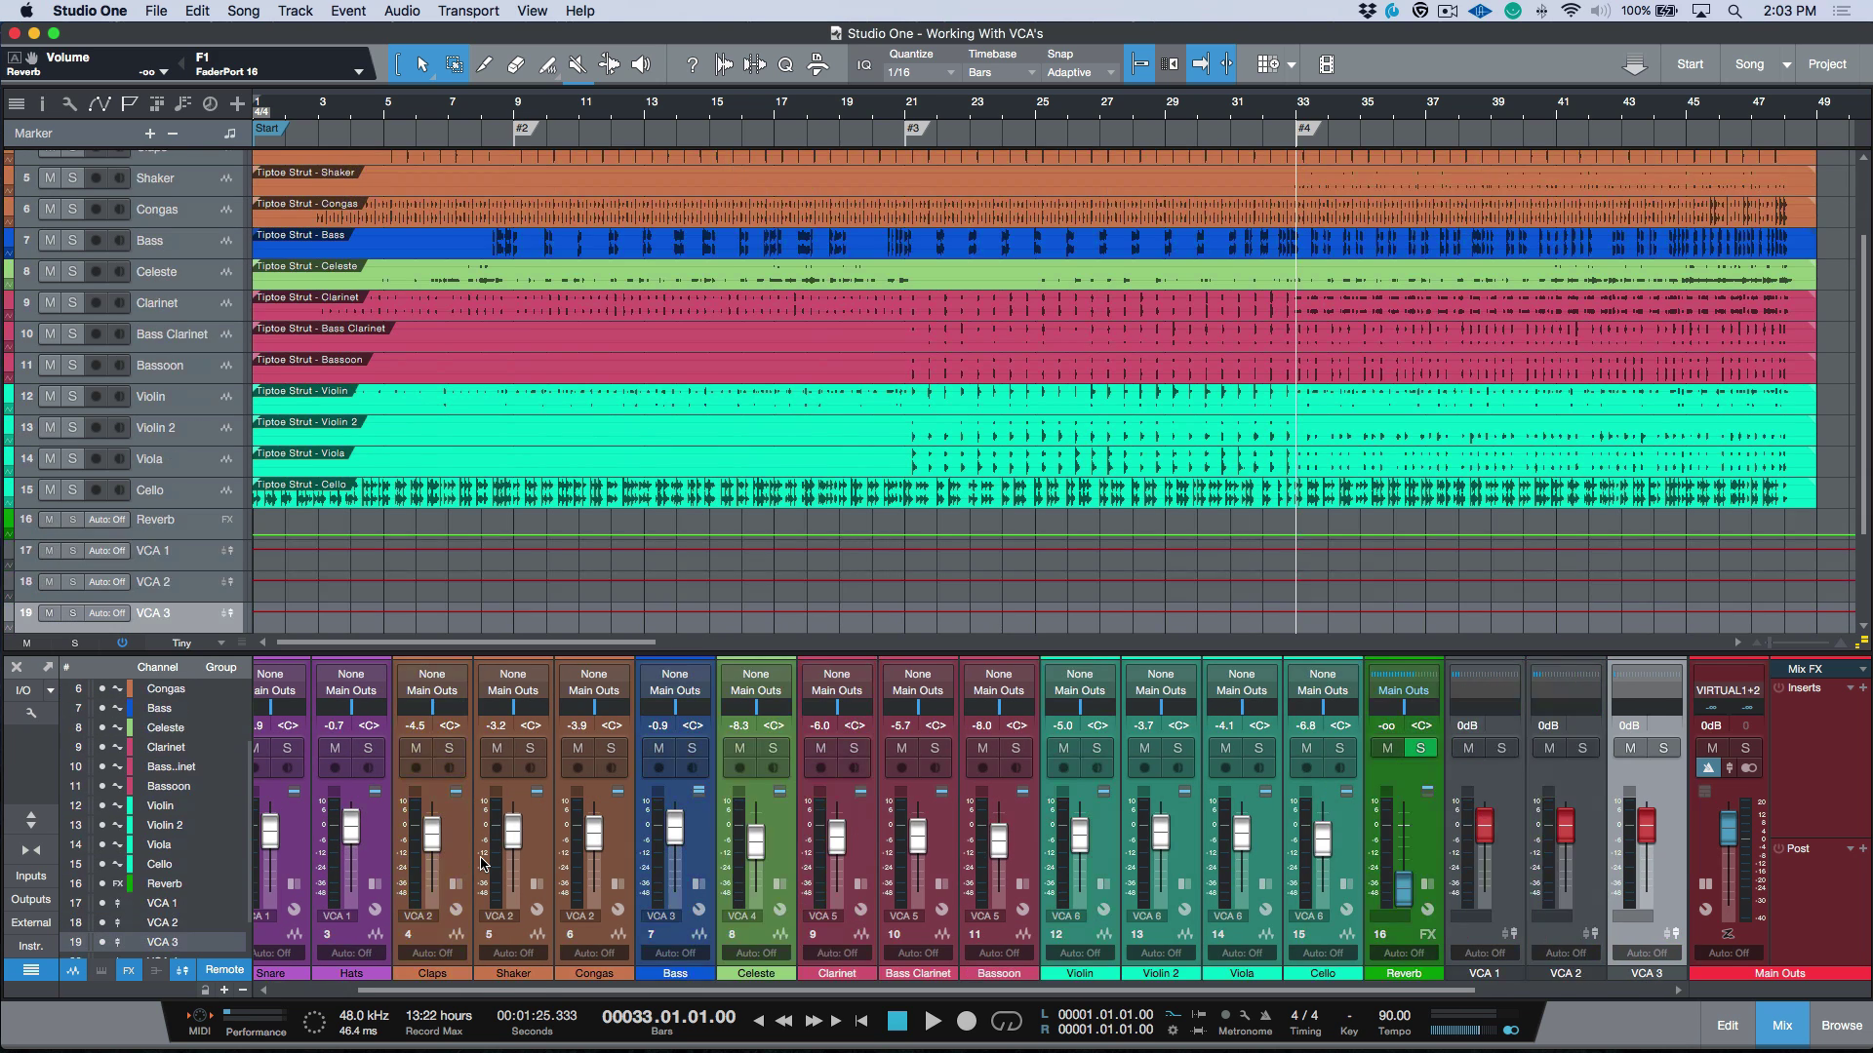
pyautogui.press('Down')
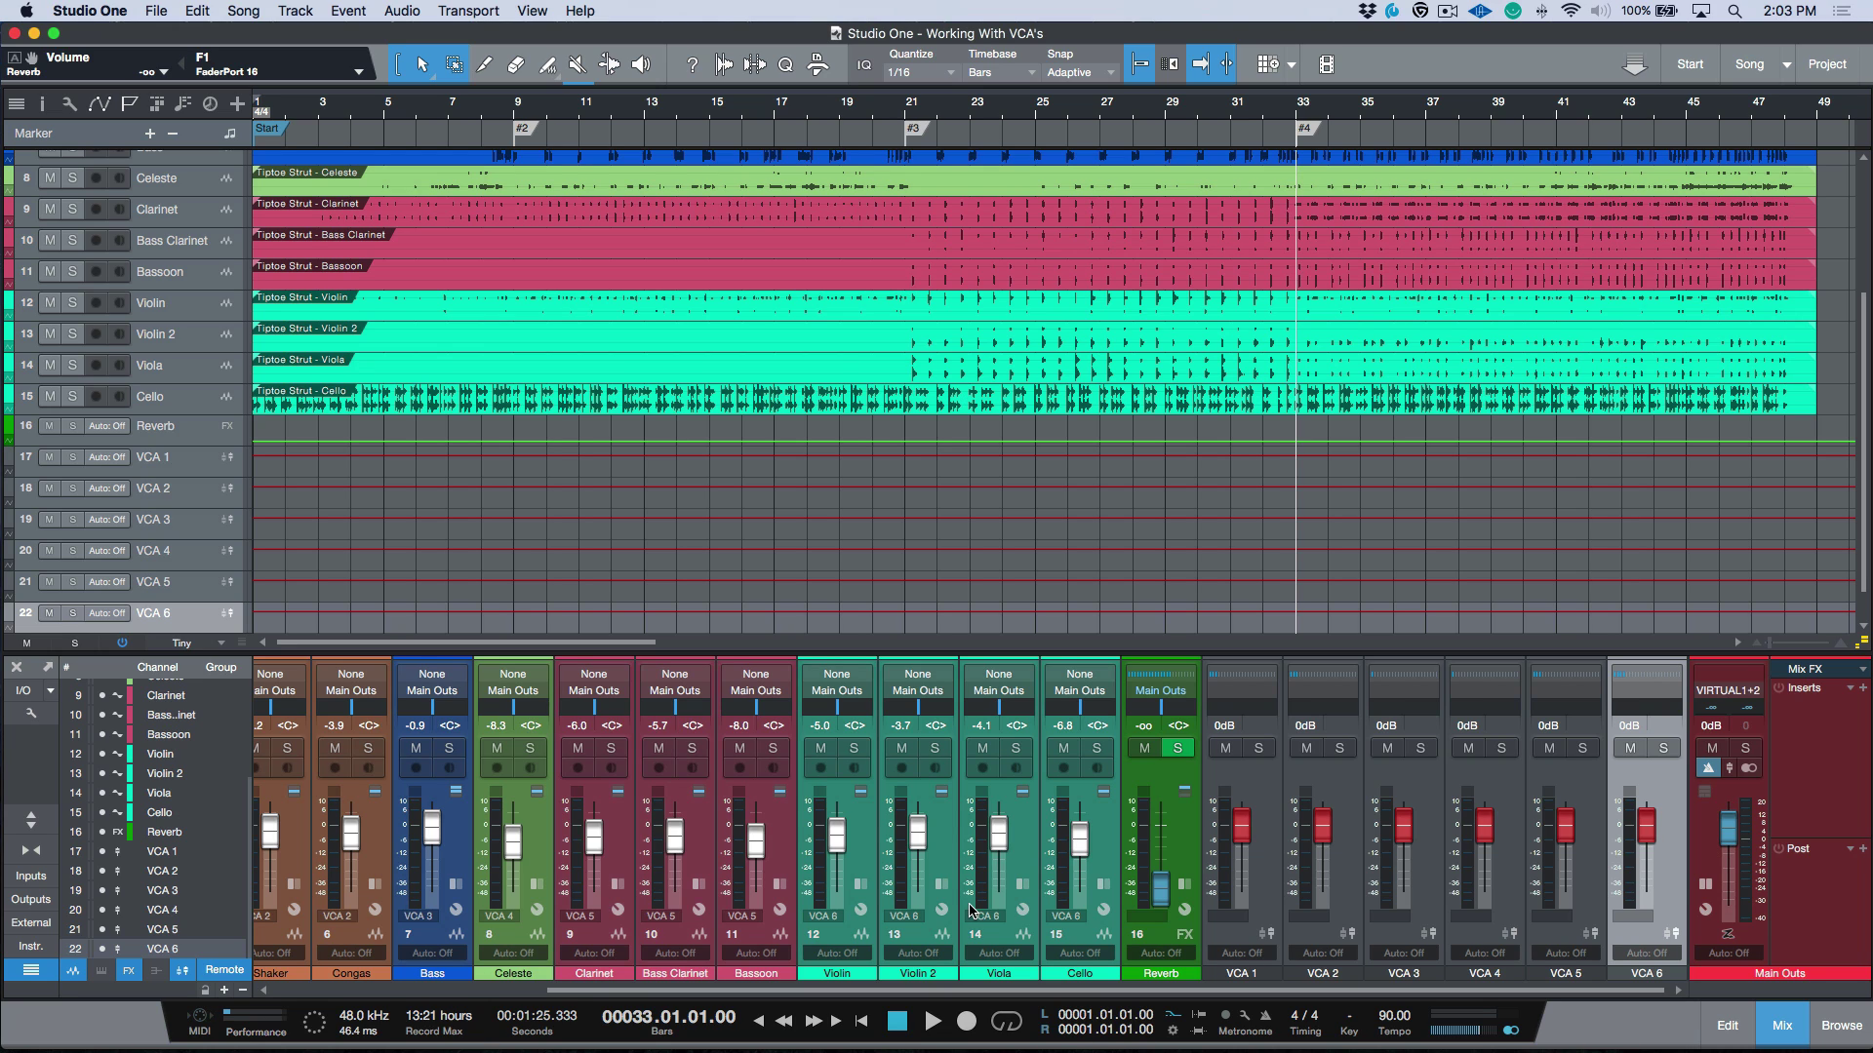
pyautogui.press('s')
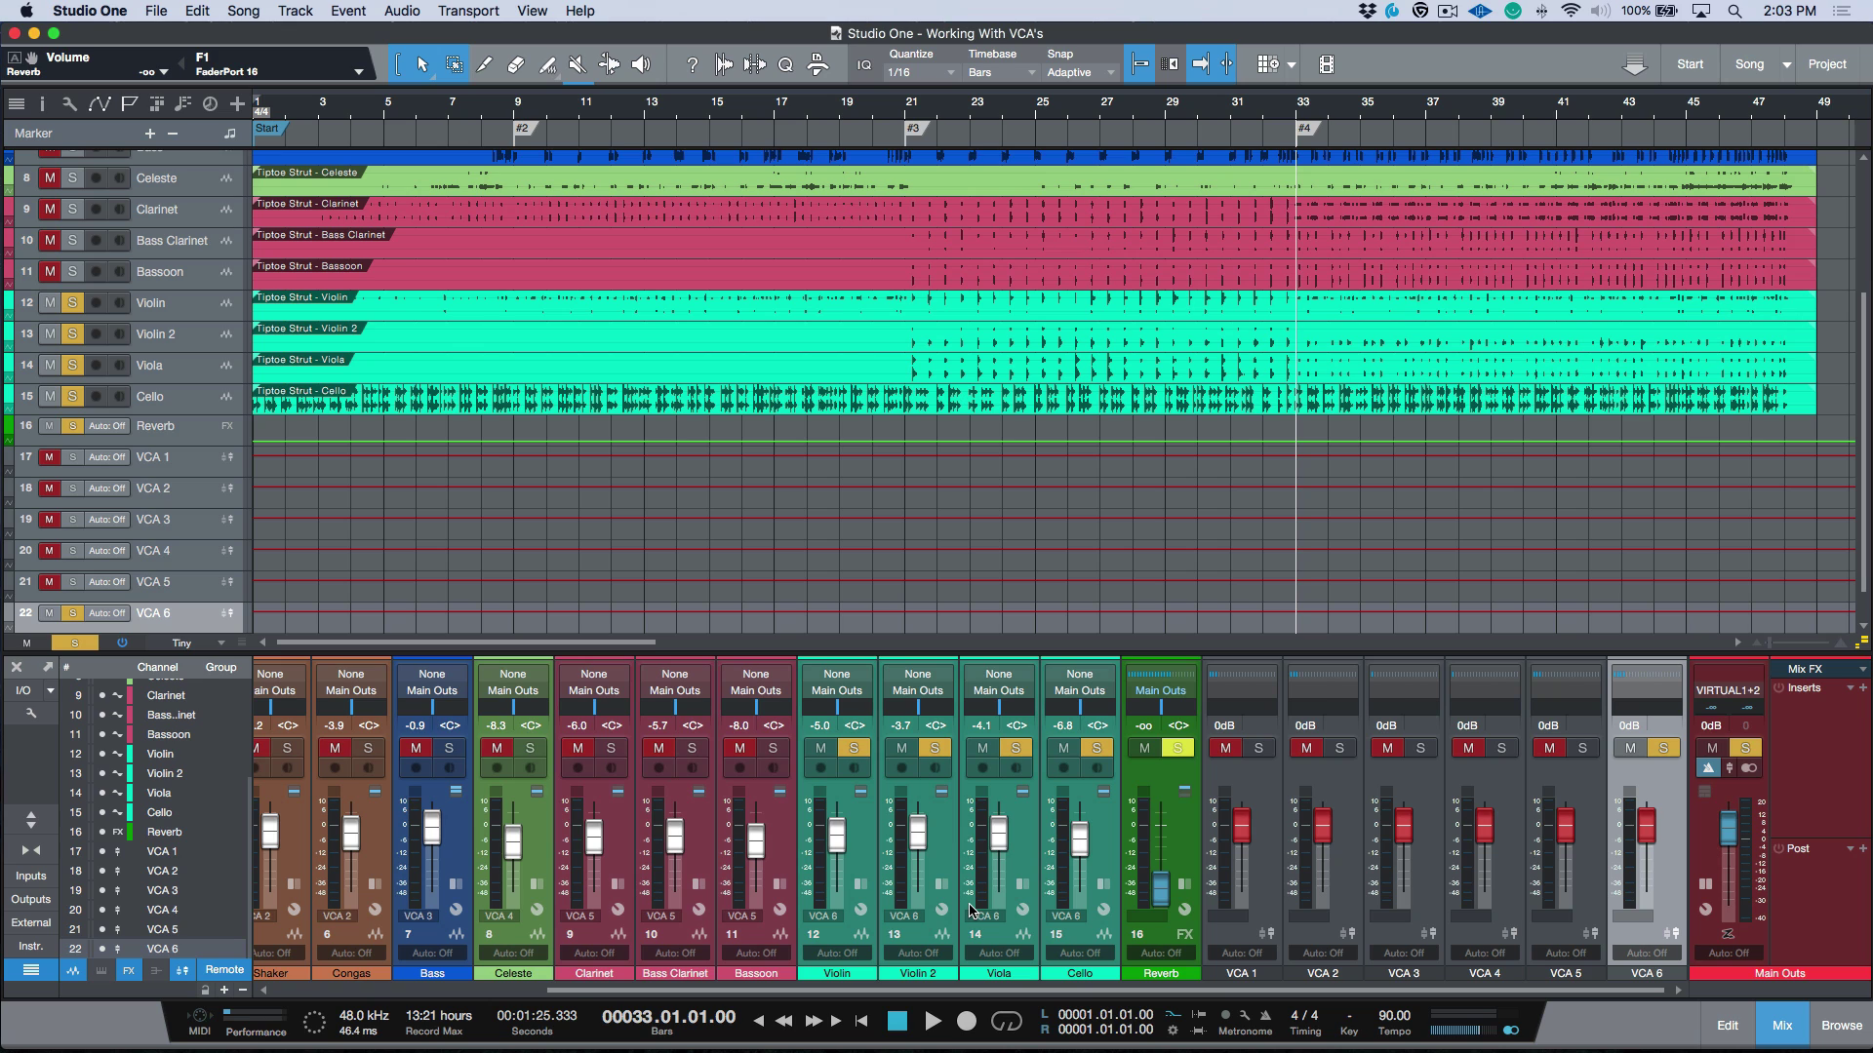
pyautogui.press('space')
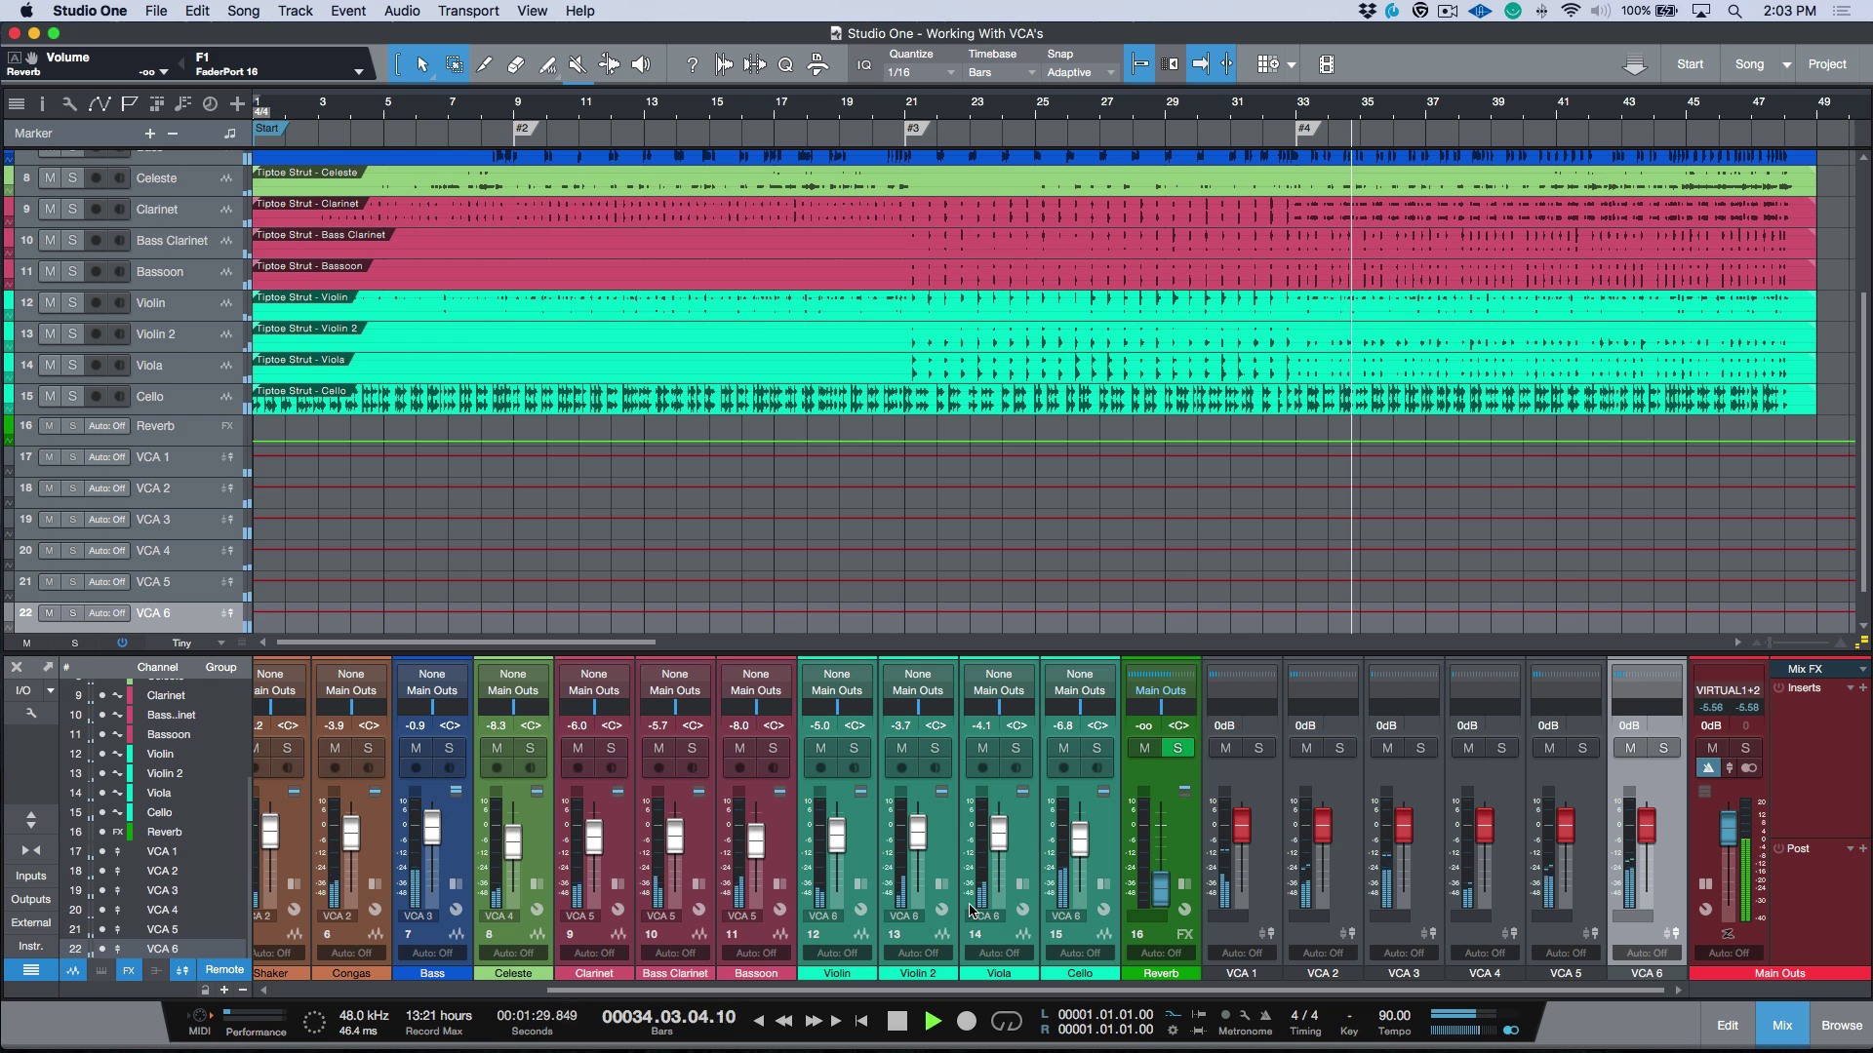
pyautogui.press('s')
pyautogui.press('m')
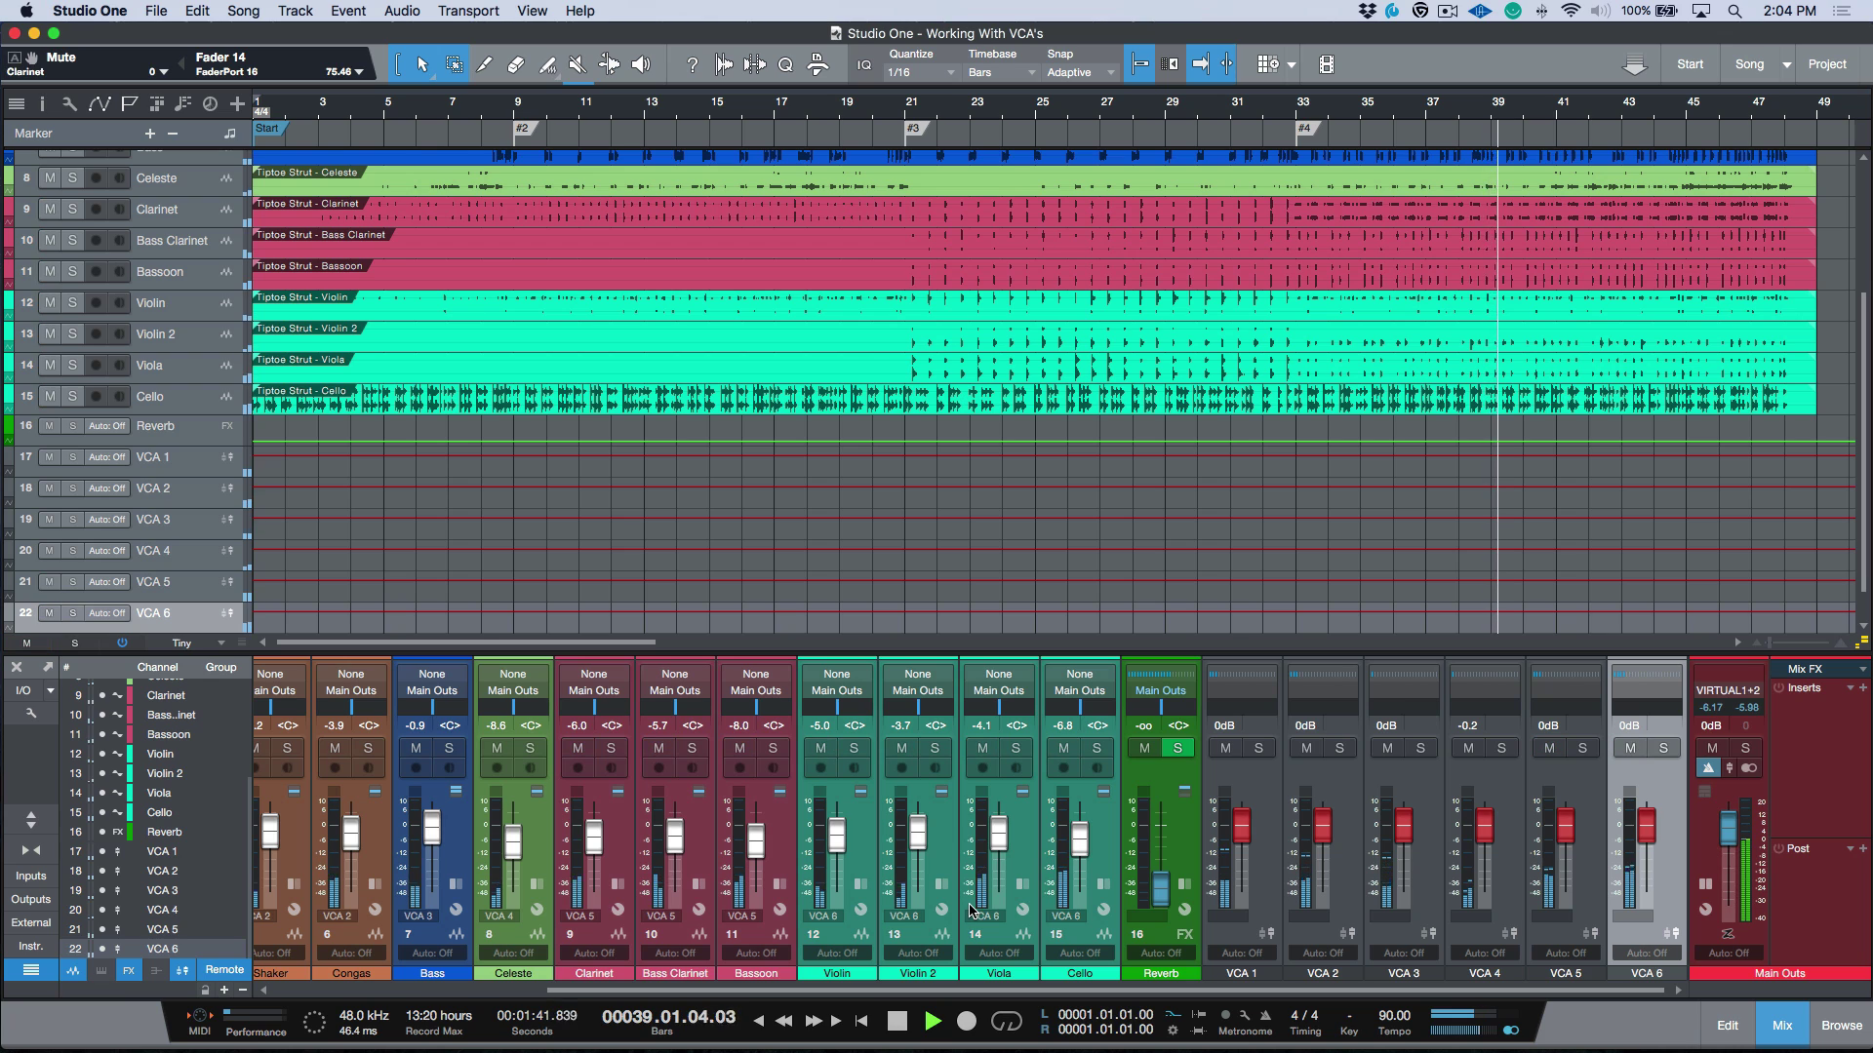
pyautogui.press('space')
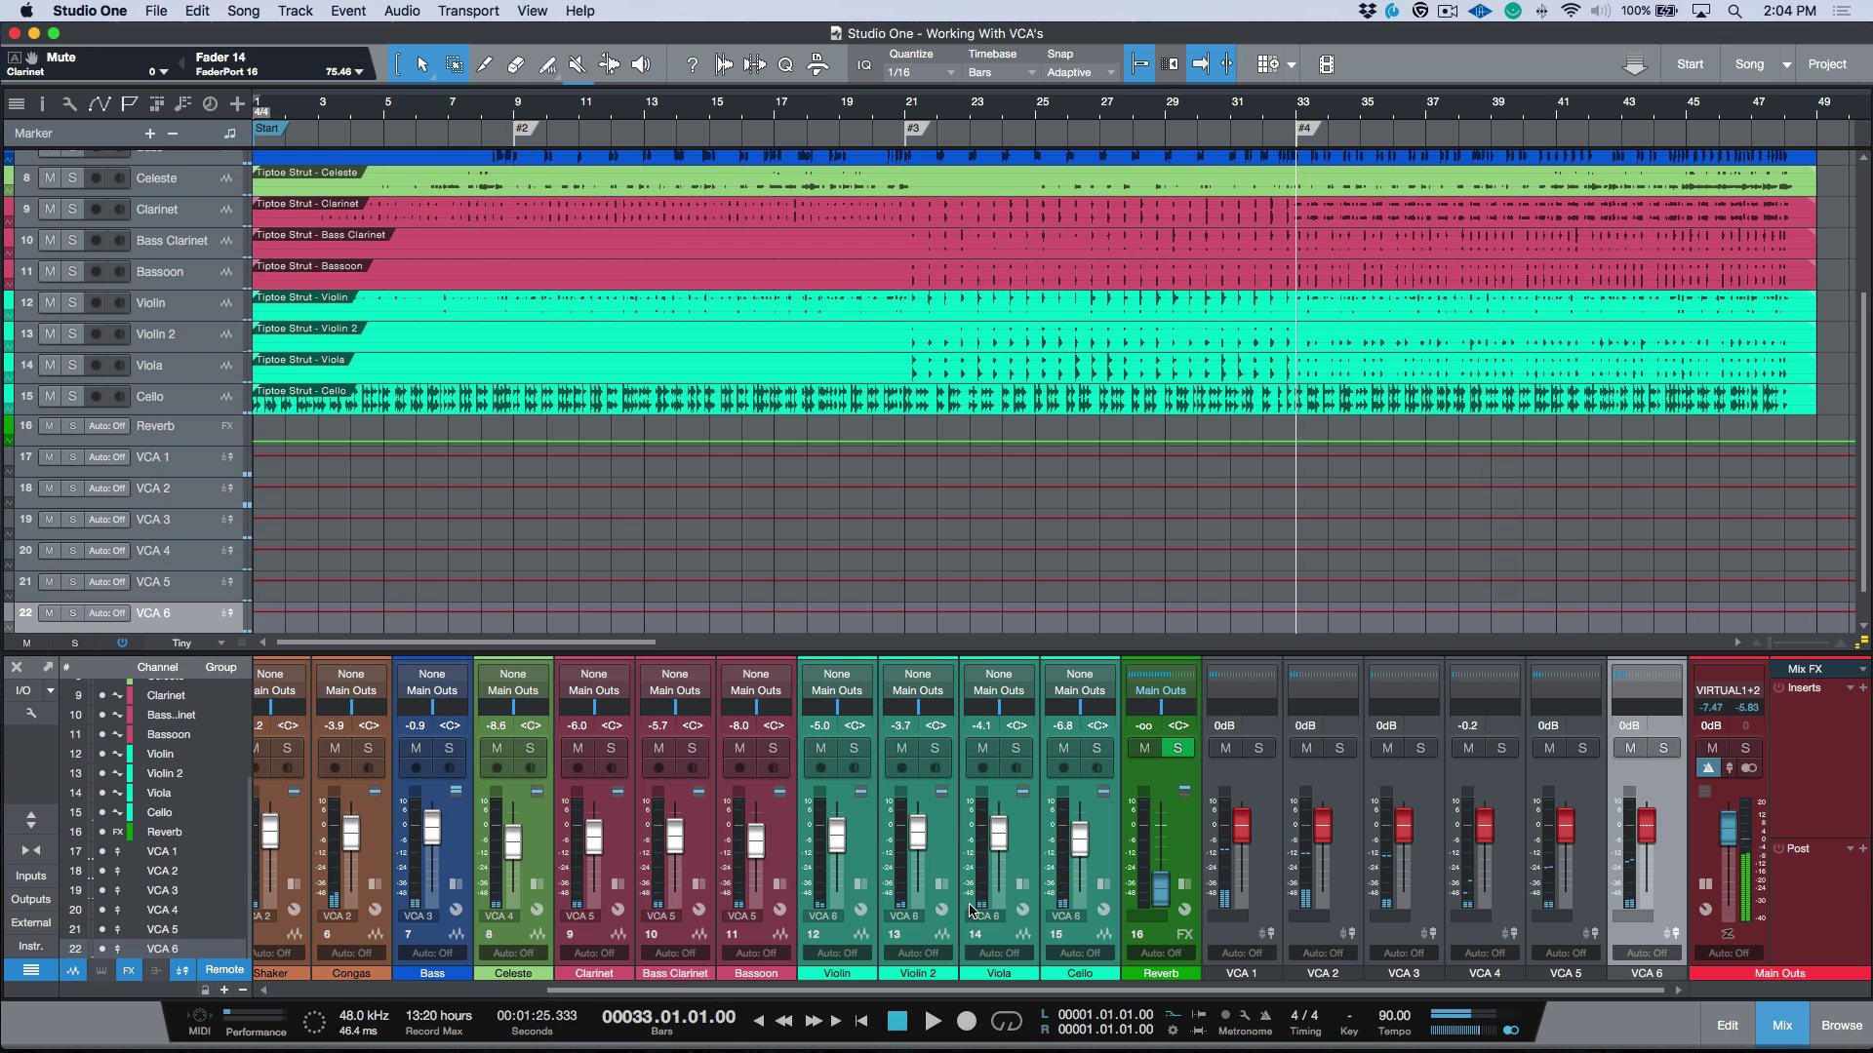
# - Examine the VCA assignments on the channels, stepping the selection from VCA 4 back up to Kick
pyautogui.click(1502, 835)
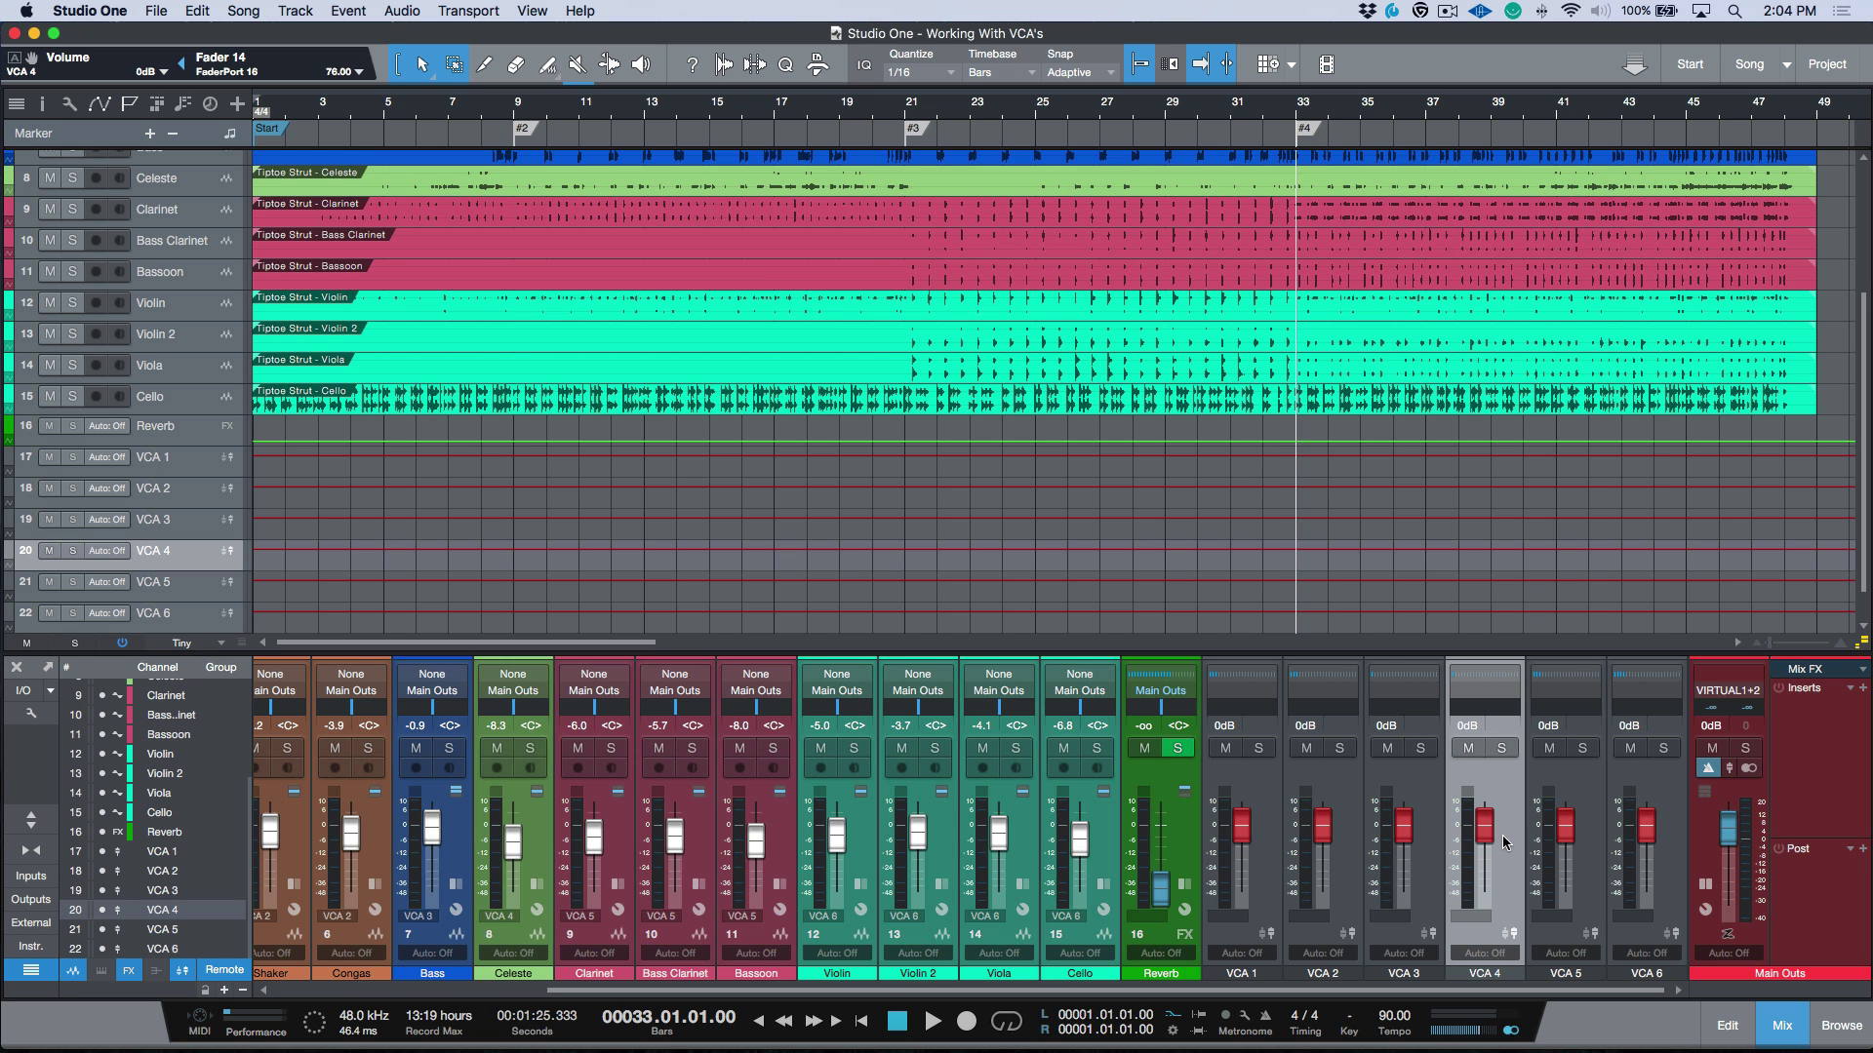
pyautogui.press('Up')
pyautogui.press('Up')
pyautogui.press('Up')
pyautogui.press('Up')
pyautogui.press('Up')
pyautogui.press('Up')
pyautogui.press('Up')
pyautogui.press('Up')
pyautogui.press('Up')
pyautogui.press('Up')
pyautogui.press('Up')
pyautogui.press('Up')
pyautogui.press('Up')
pyautogui.press('Up')
pyautogui.press('Up')
pyautogui.press('Up')
pyautogui.press('Up')
pyautogui.press('Up')
pyautogui.press('Up')
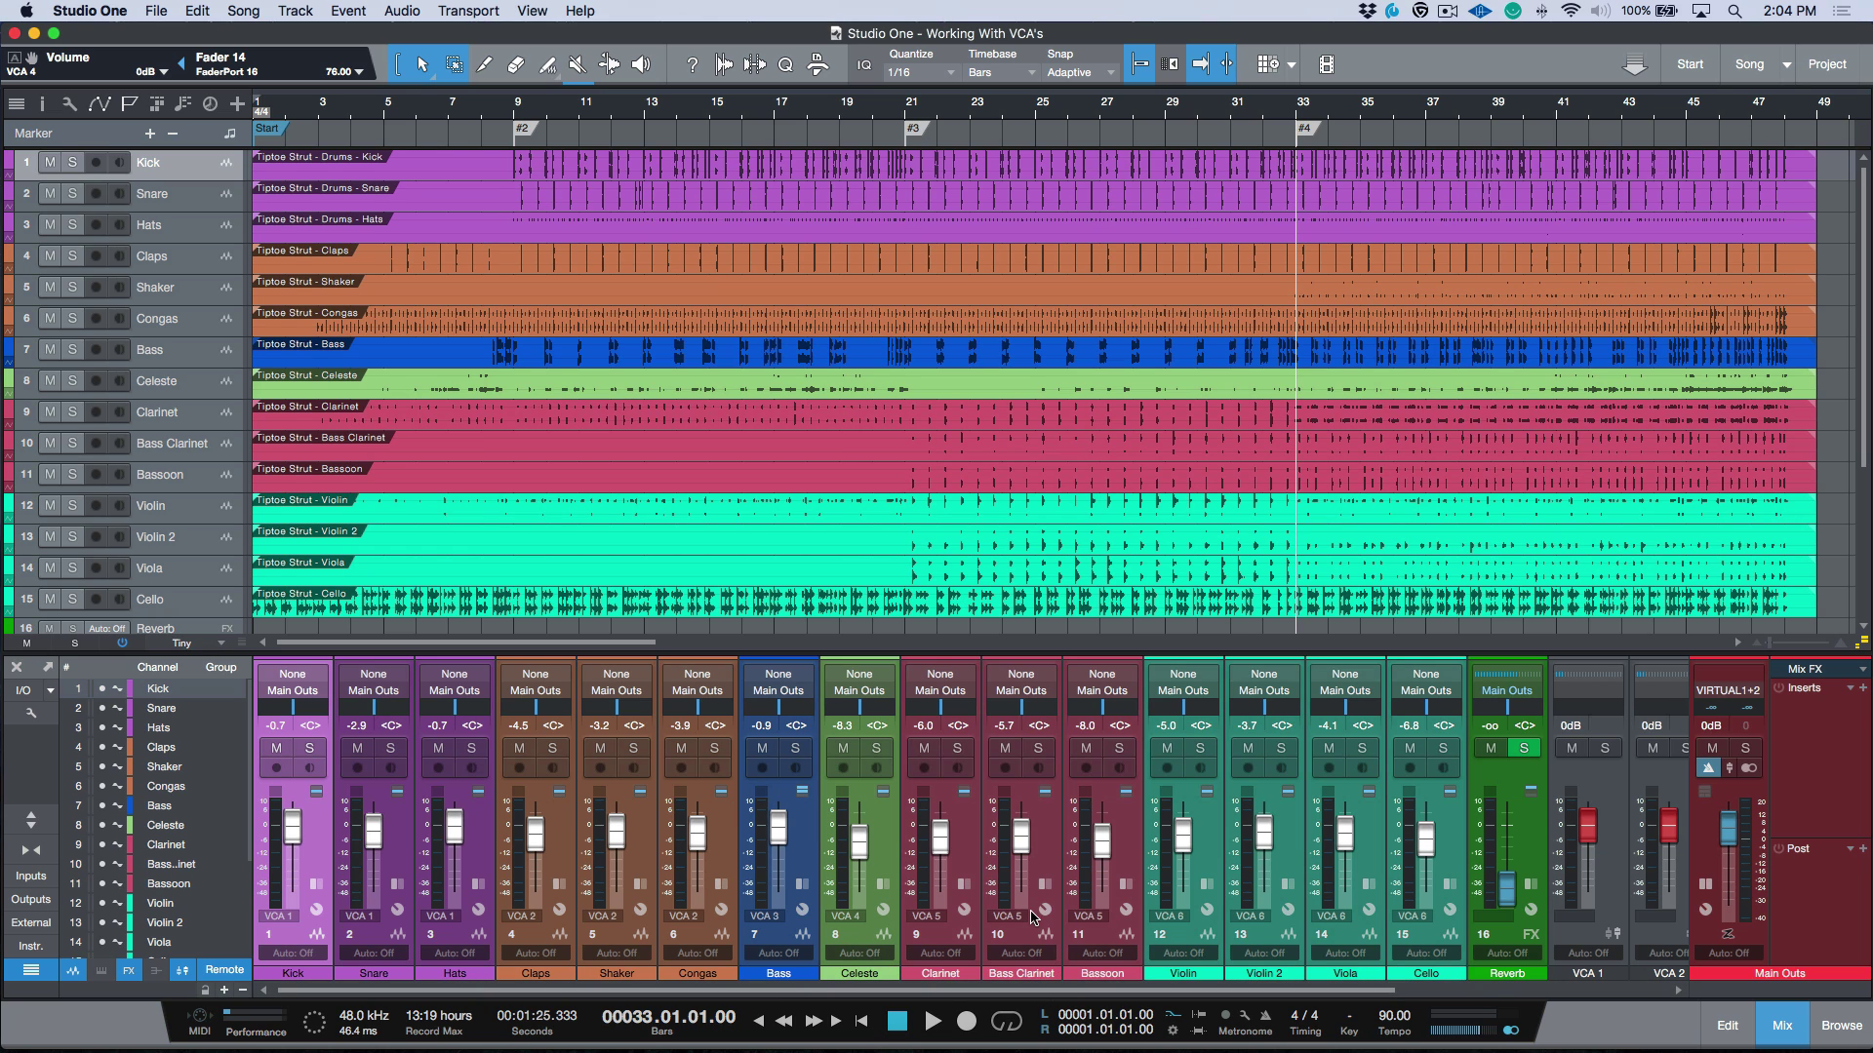
# - Rename VCA 1 to Drums, VCA 2 to Perc and VCA 3 to Bass
pyautogui.click(1618, 881)
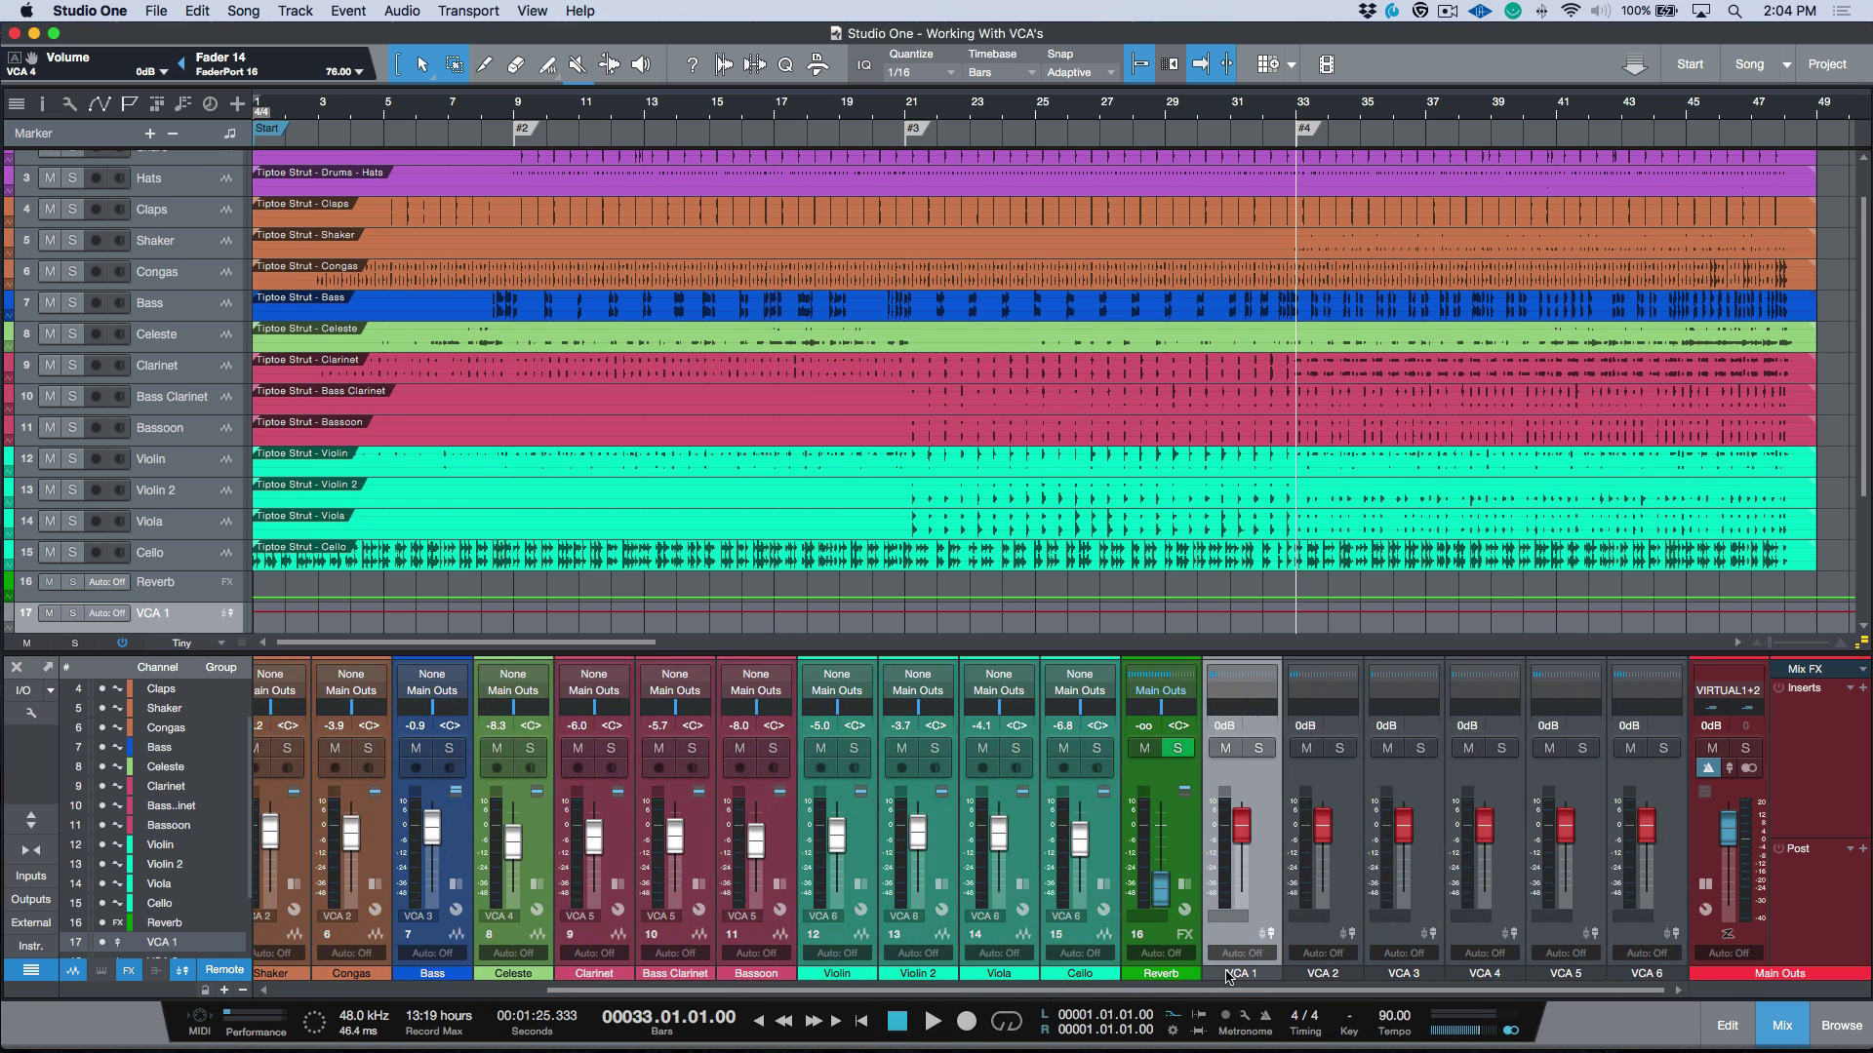
pyautogui.doubleClick(1250, 972)
pyautogui.write('Drums')
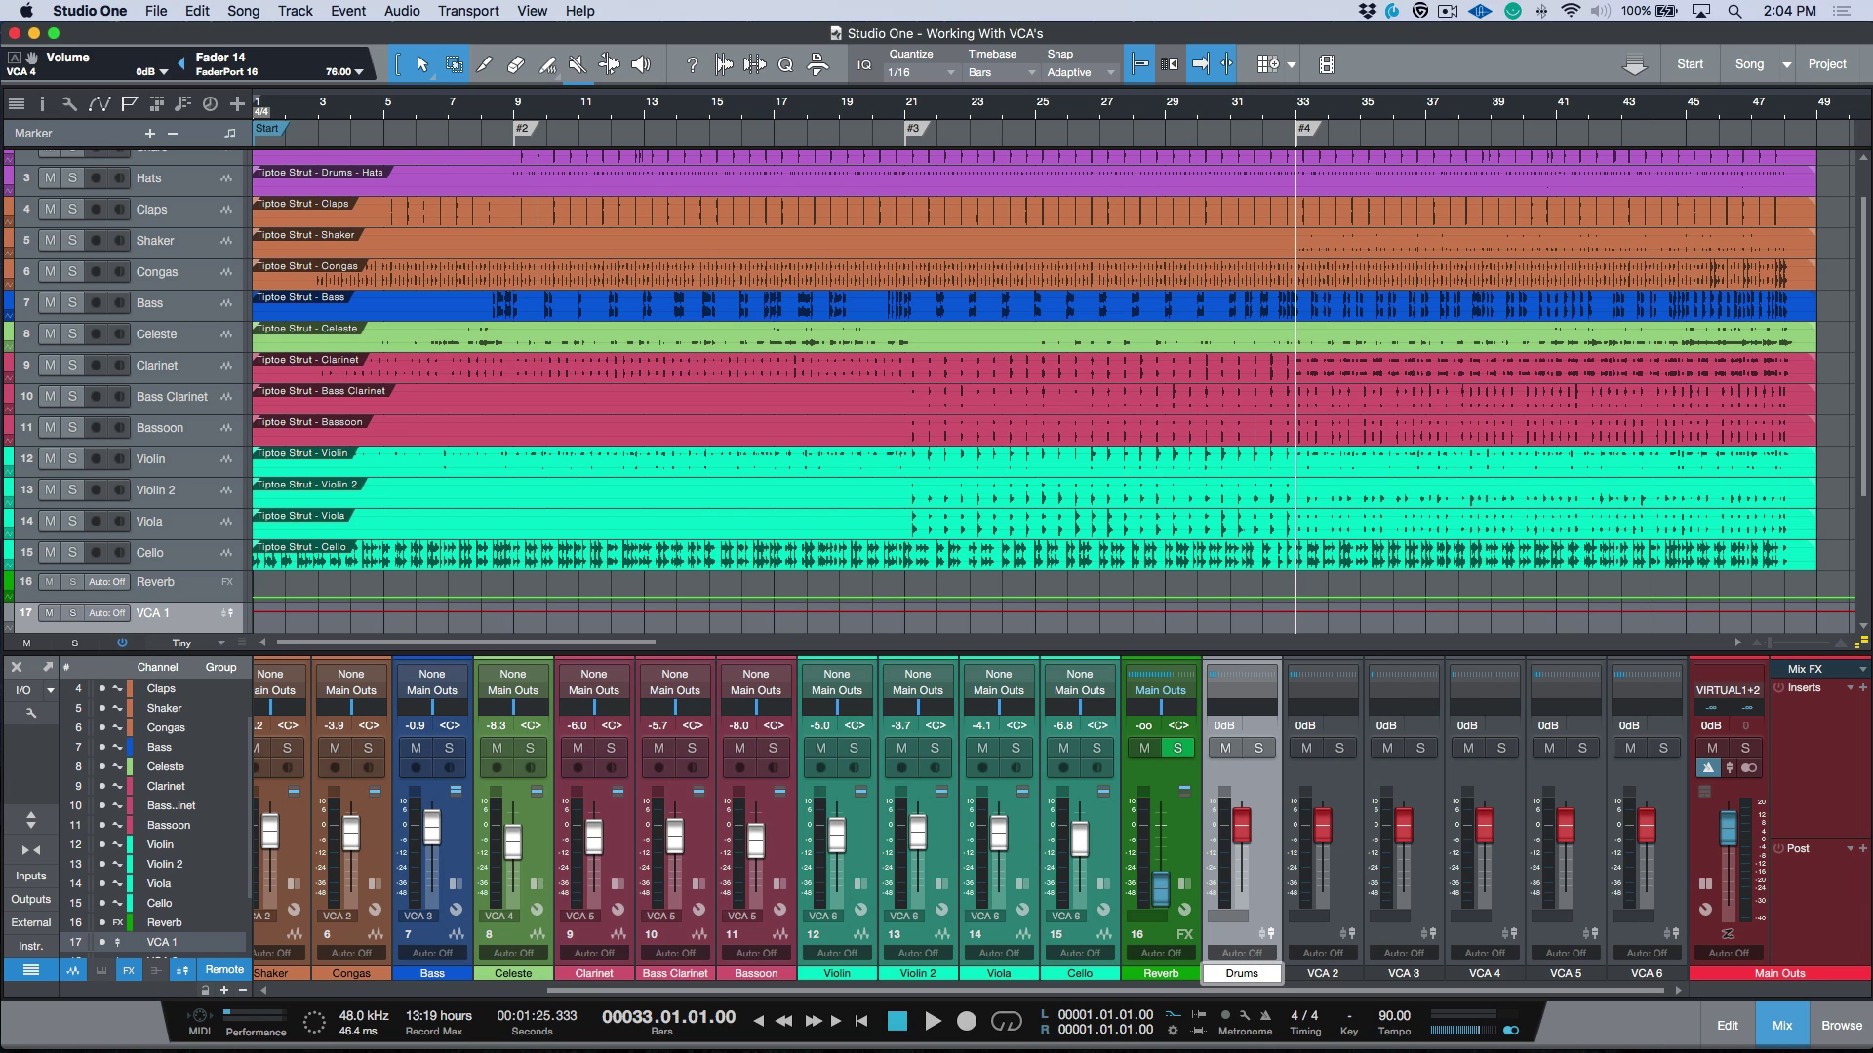
pyautogui.press('Tab')
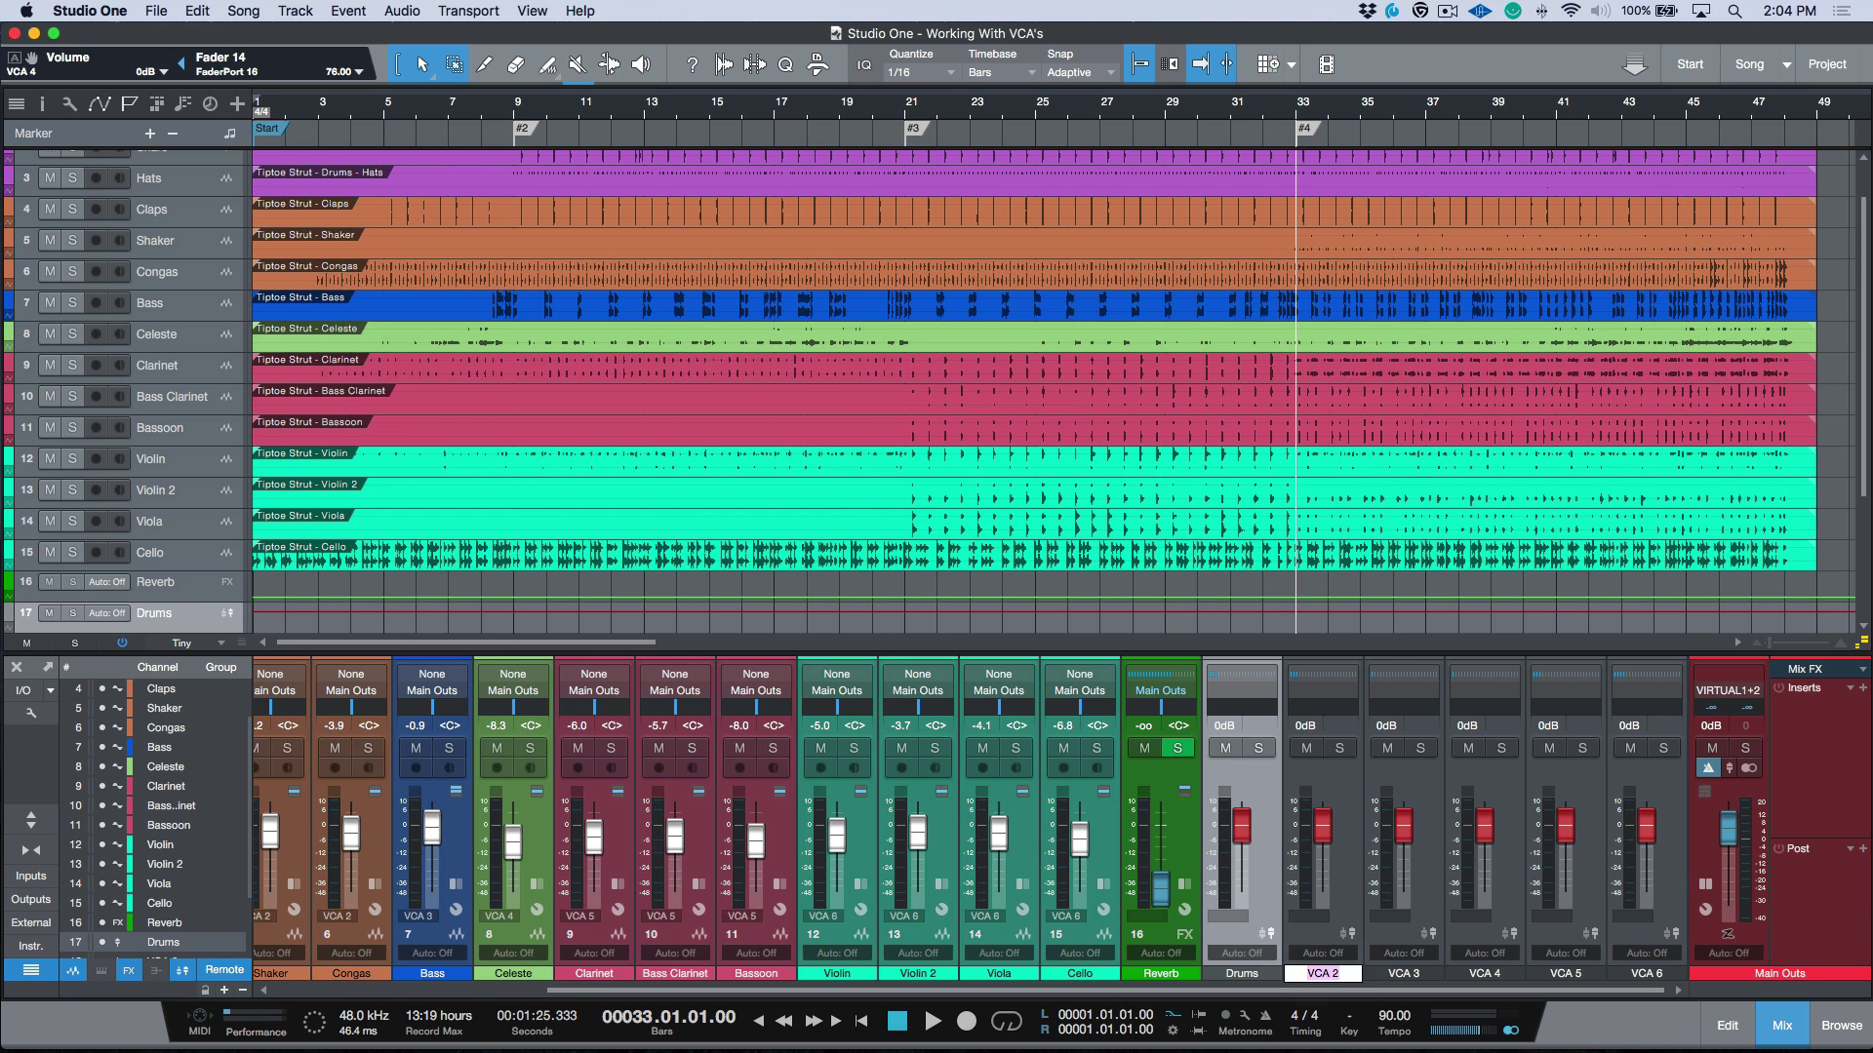
pyautogui.write('Perc')
pyautogui.press('Tab')
pyautogui.write('Bass')
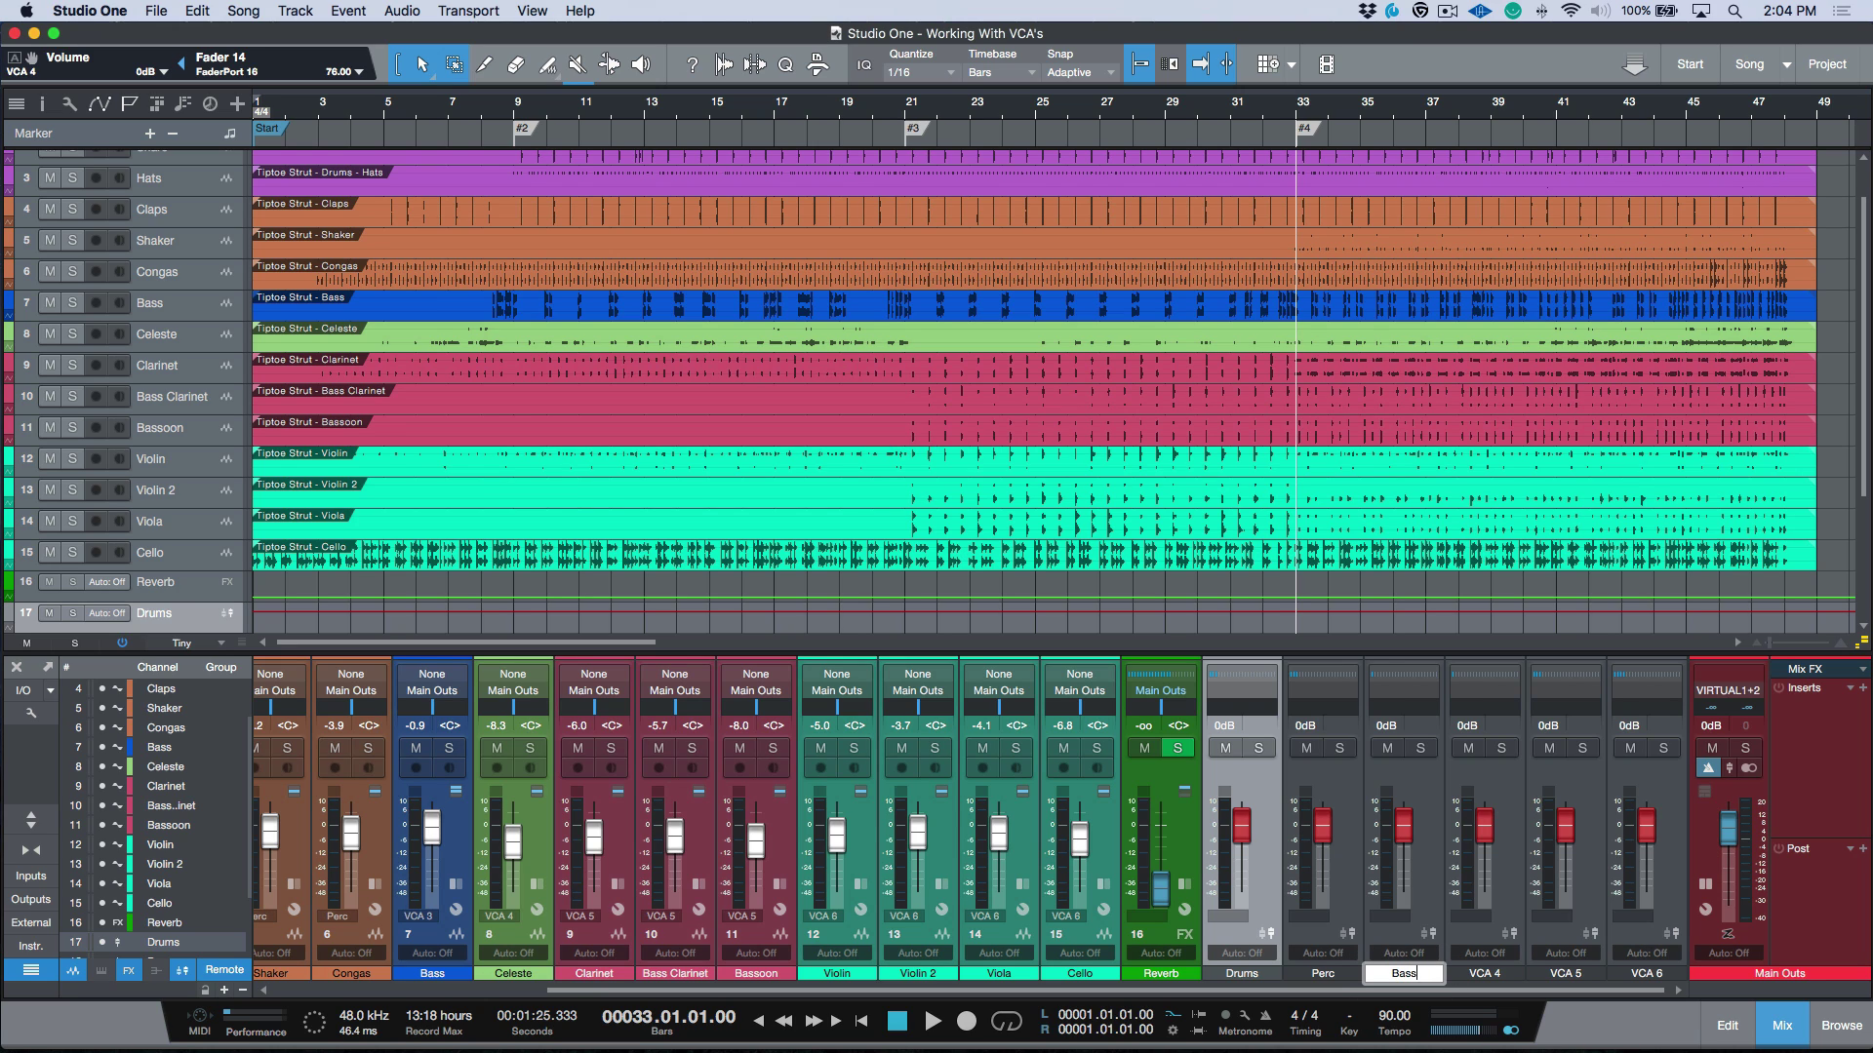
pyautogui.press('Tab')
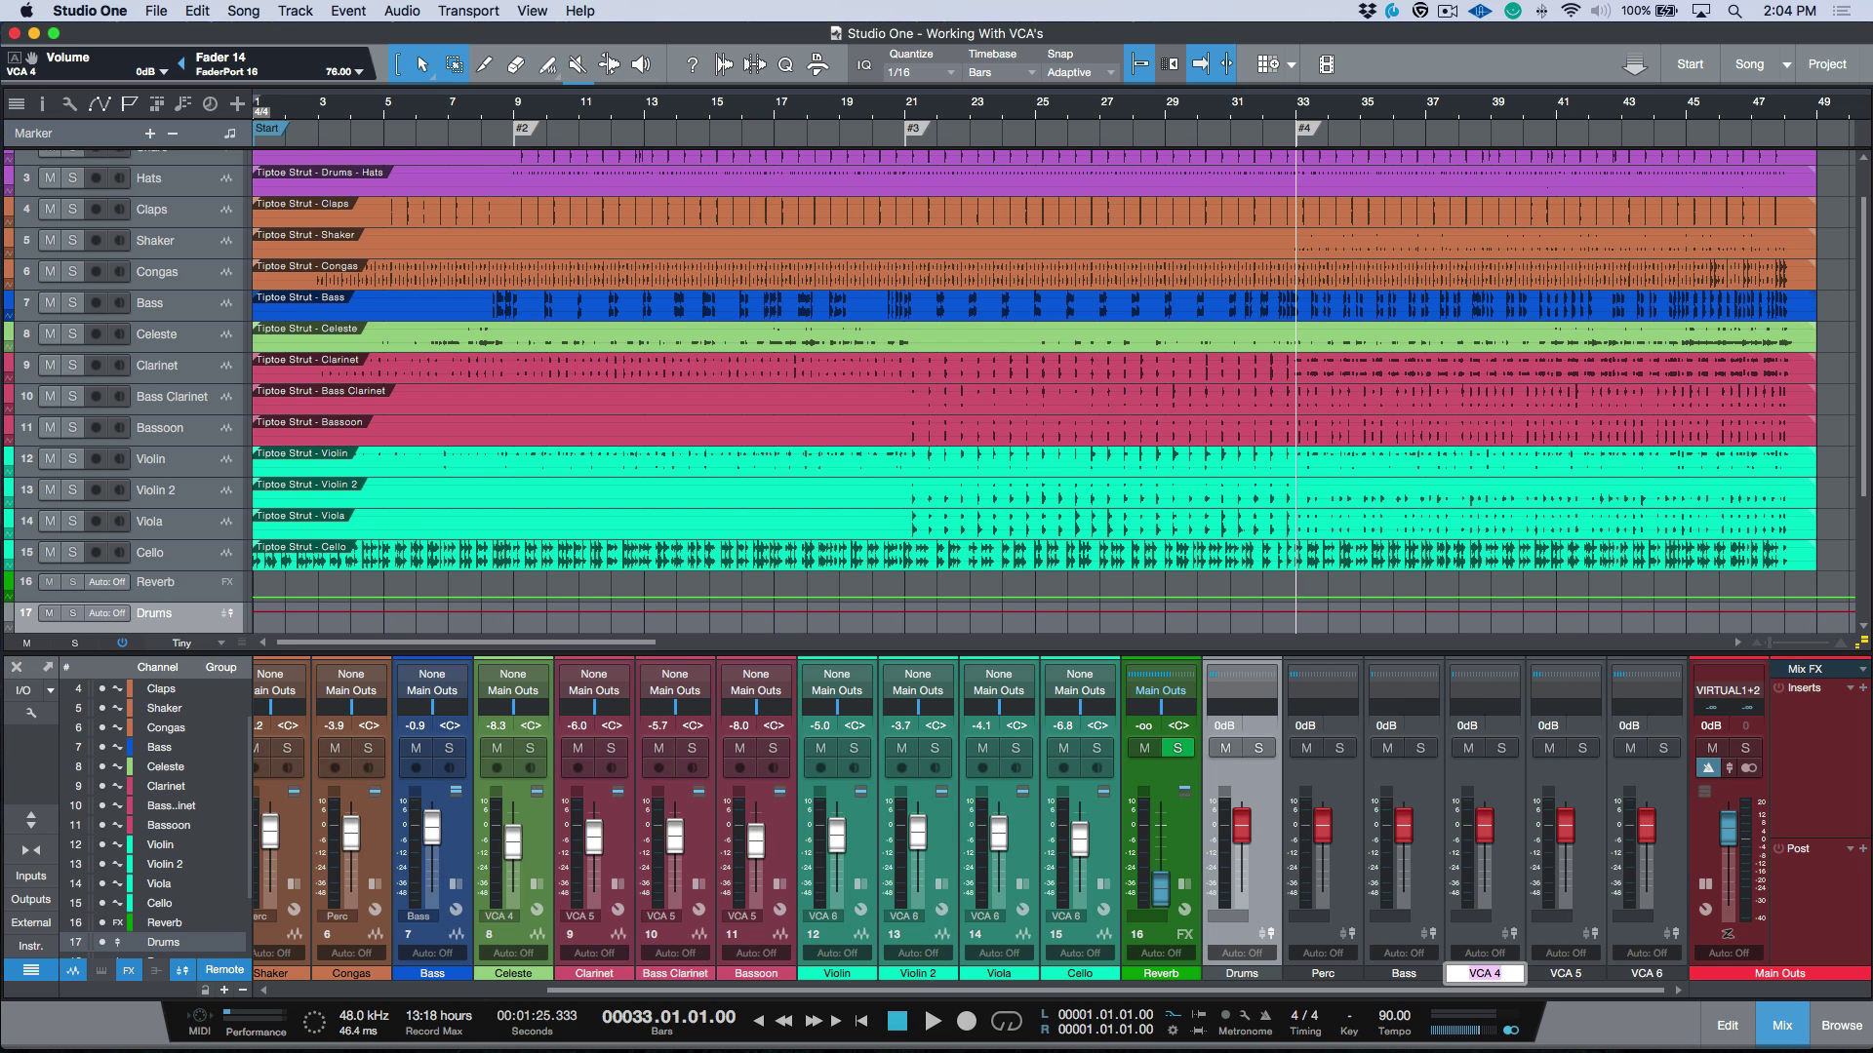
# - Rename VCA 4 to Celest, VCA 5 to Winds and VCA 6 to Strings
pyautogui.write('Celest')
pyautogui.press('BackSpace')
pyautogui.press('BackSpace')
pyautogui.press('BackSpace')
pyautogui.write('est')
pyautogui.press('Tab')
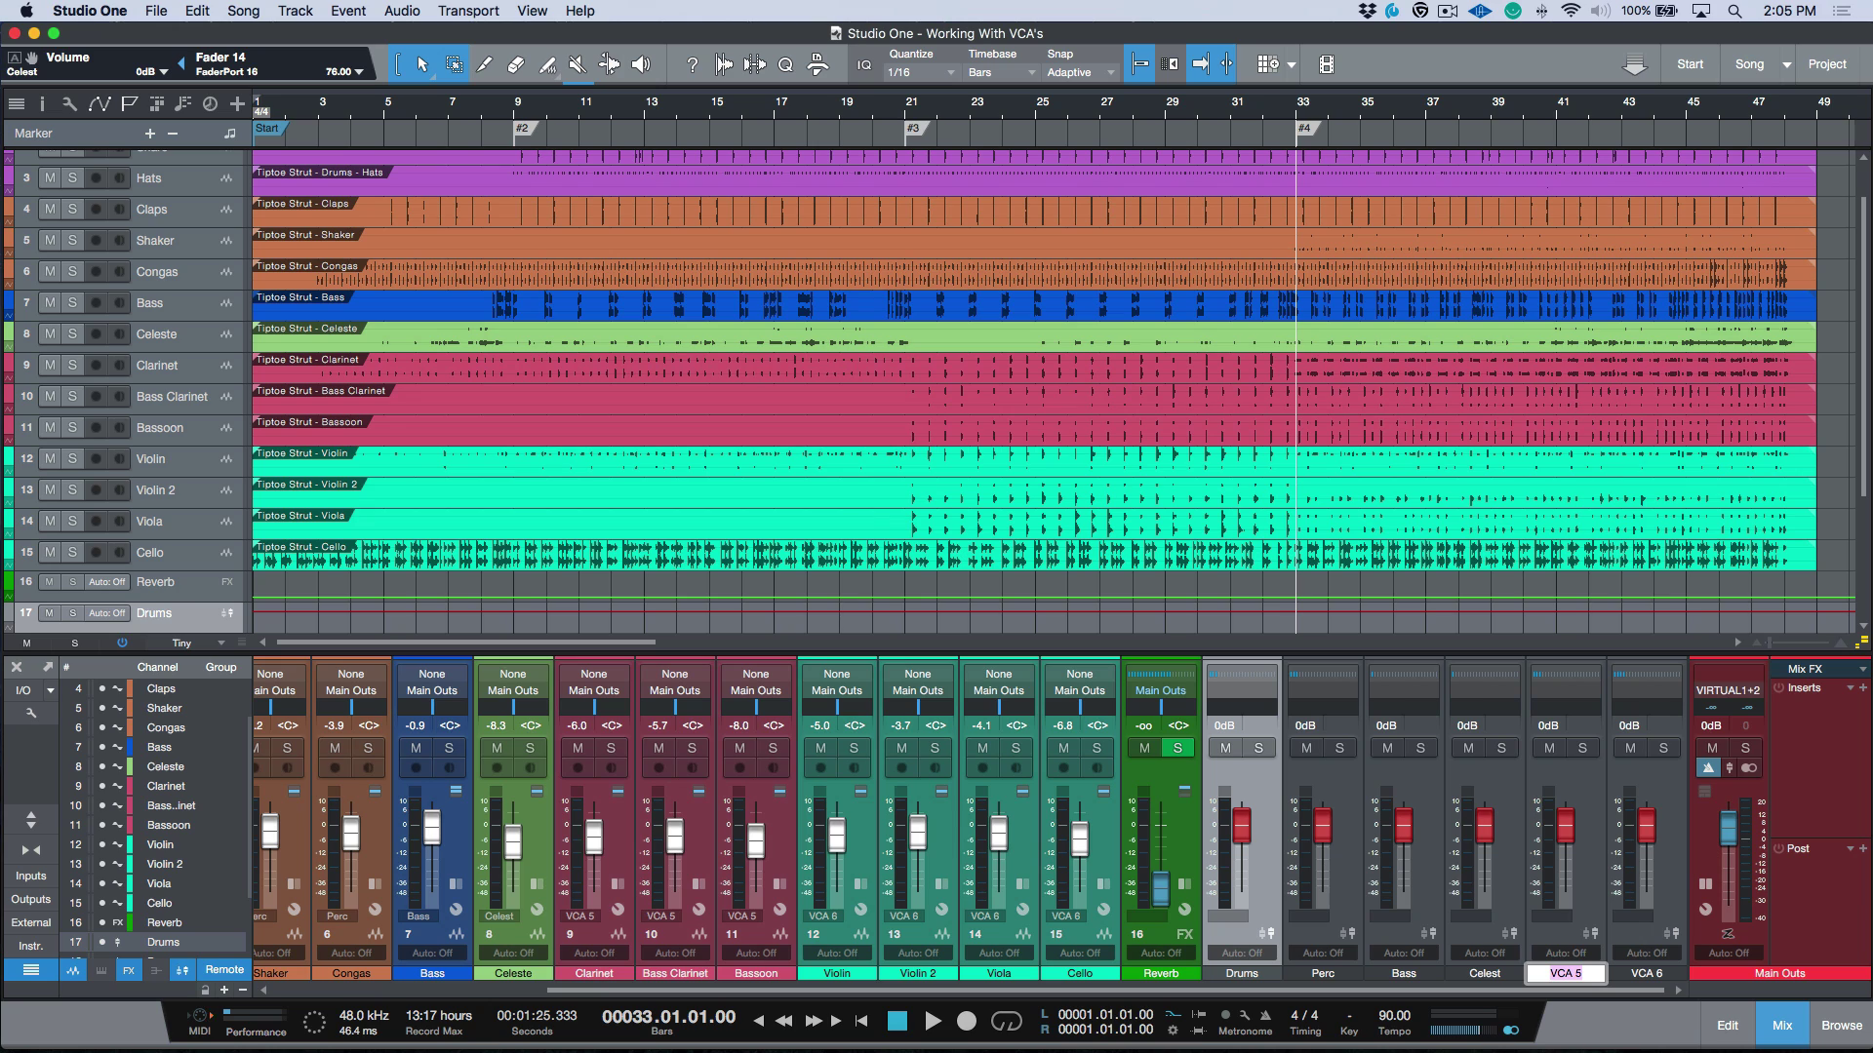
pyautogui.write('Winds')
pyautogui.press('Tab')
pyautogui.write('Strings')
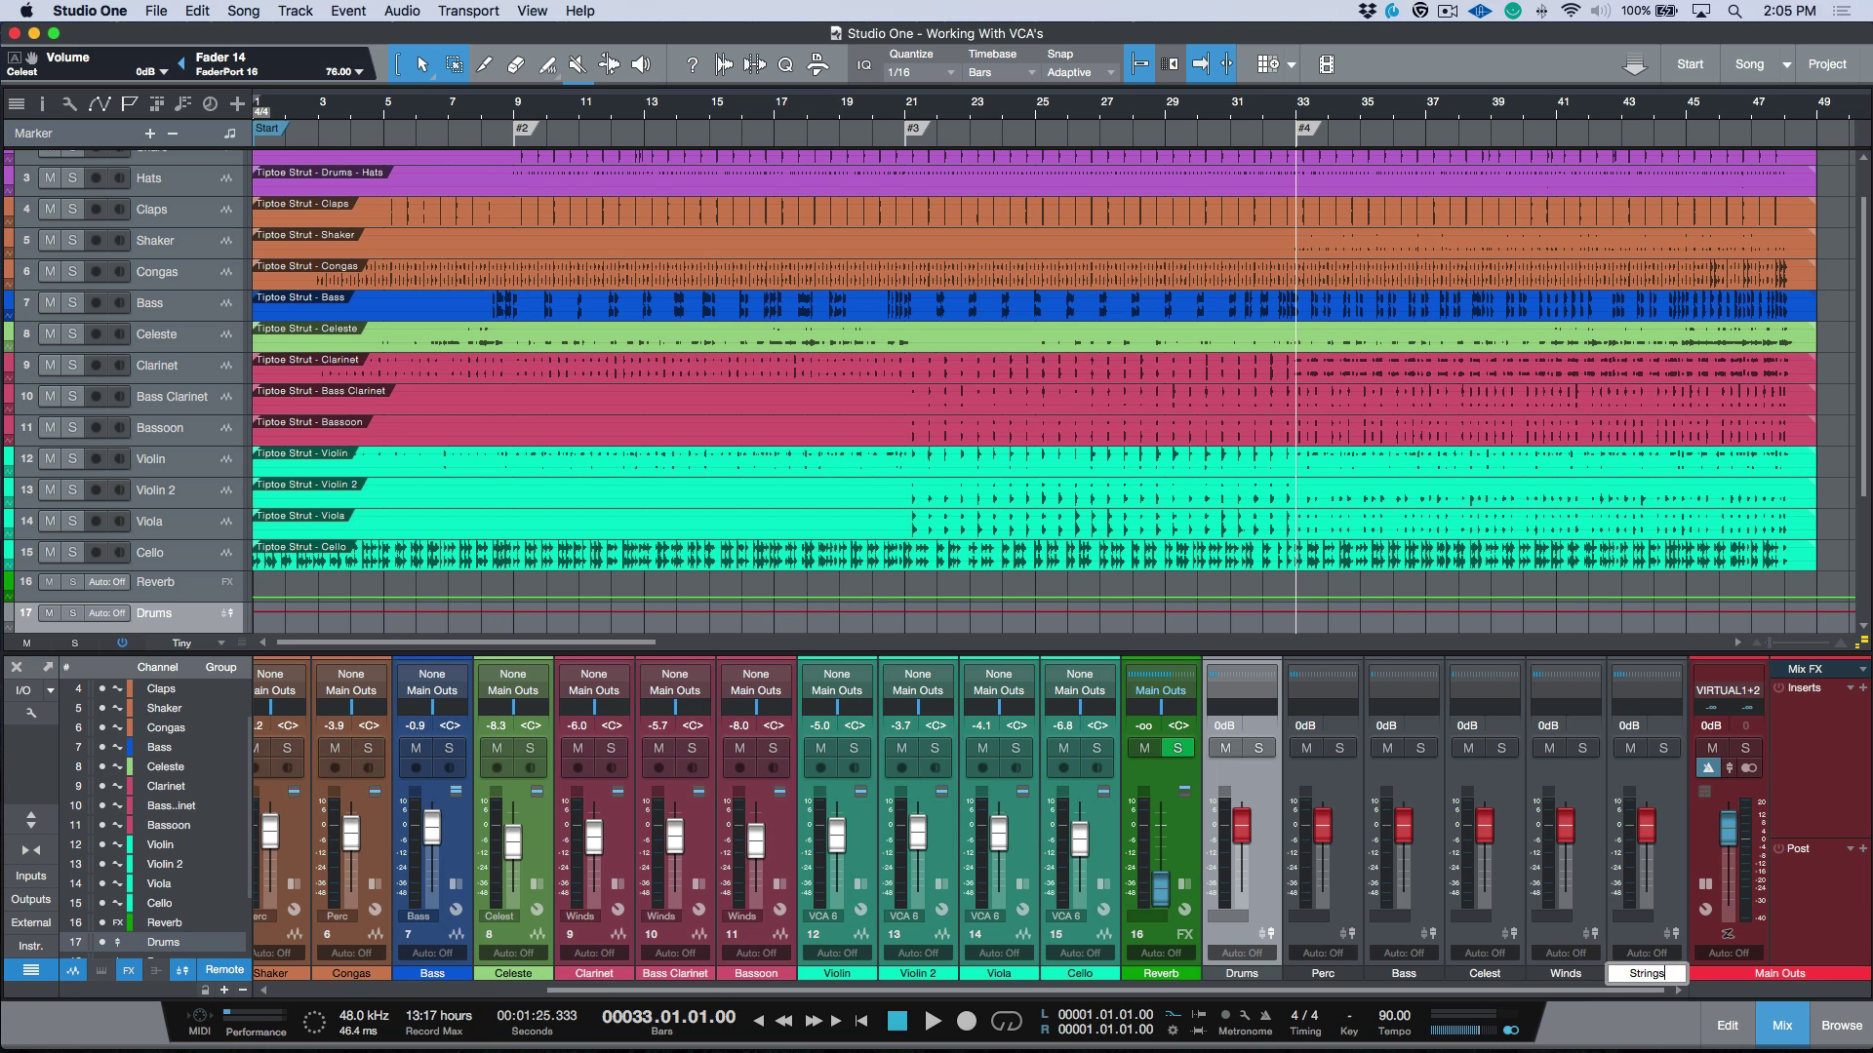
pyautogui.press('Return')
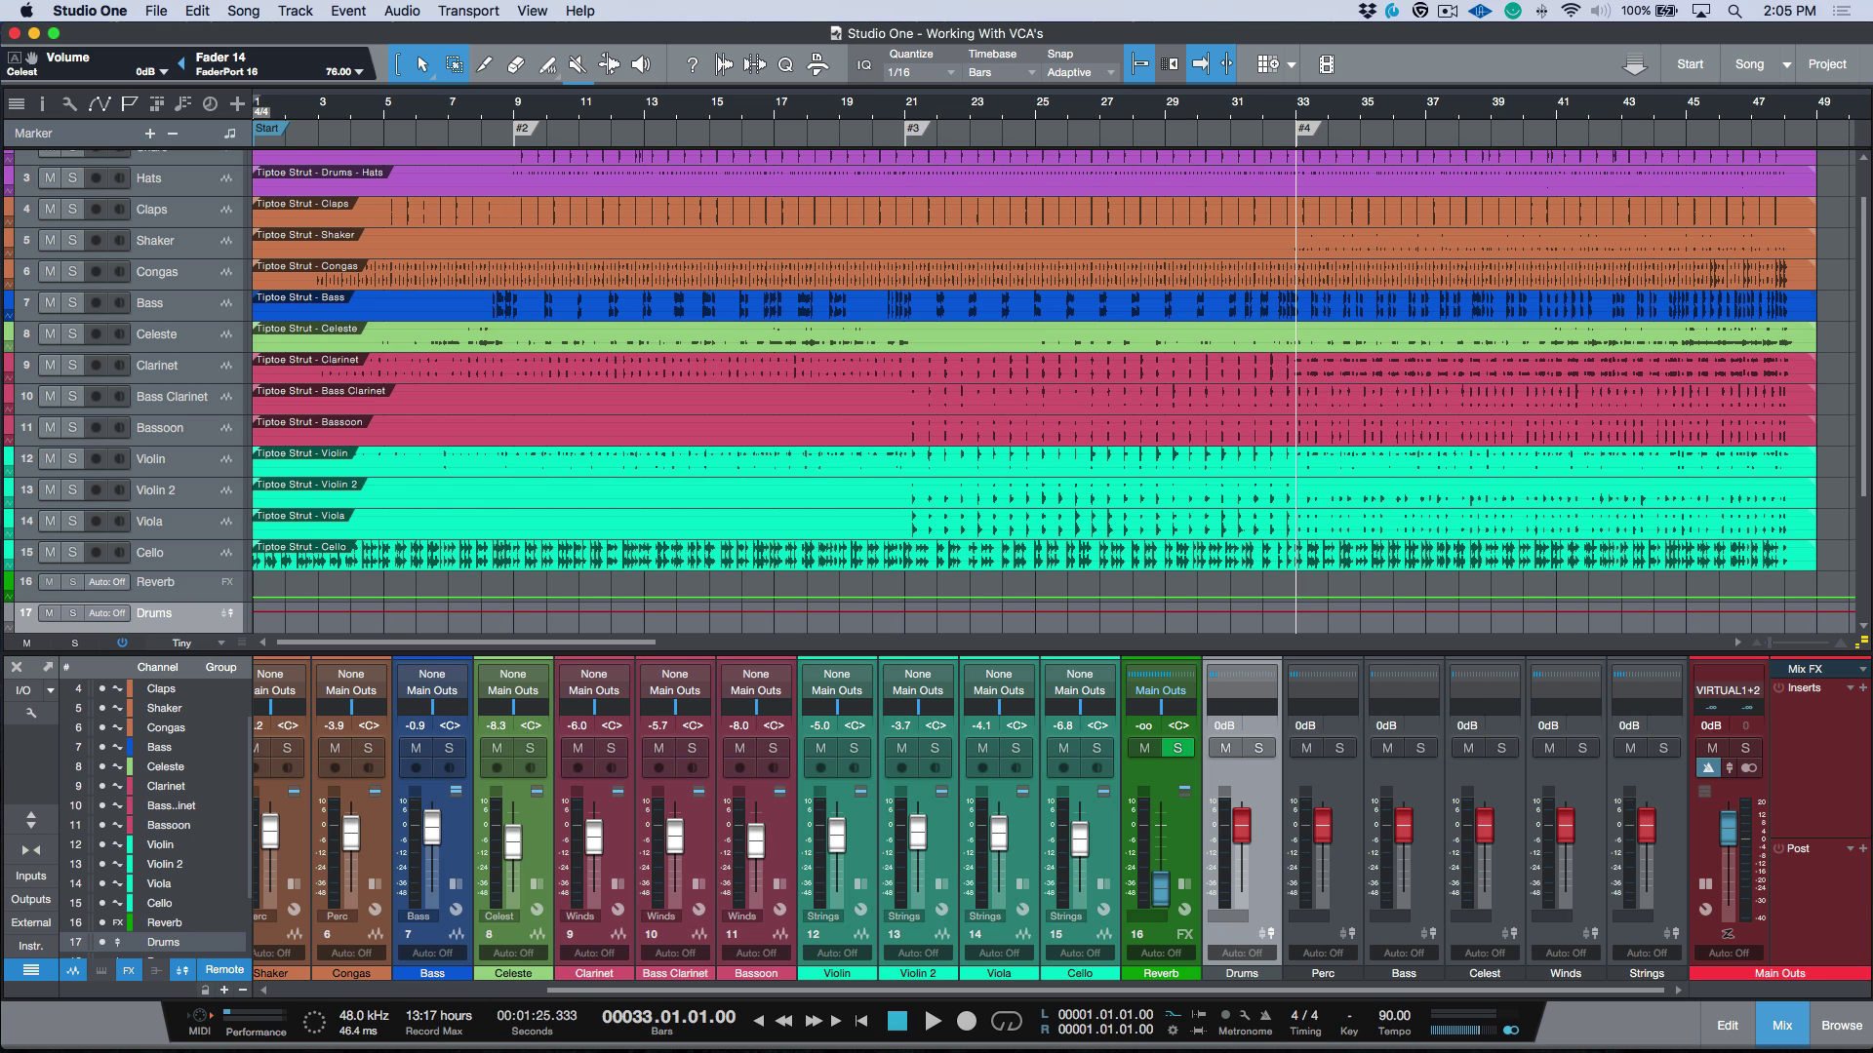
# - Examine the VCA names assigned on the channels, stepping the selection up to Kick, down to Strings and back to the Drums VCA
pyautogui.press('Up')
pyautogui.press('Up')
pyautogui.press('Up')
pyautogui.press('Up')
pyautogui.press('Up')
pyautogui.press('Up')
pyautogui.press('Up')
pyautogui.press('Up')
pyautogui.press('Up')
pyautogui.press('Up')
pyautogui.press('Up')
pyautogui.press('Up')
pyautogui.press('Up')
pyautogui.press('Up')
pyautogui.press('Up')
pyautogui.press('Up')
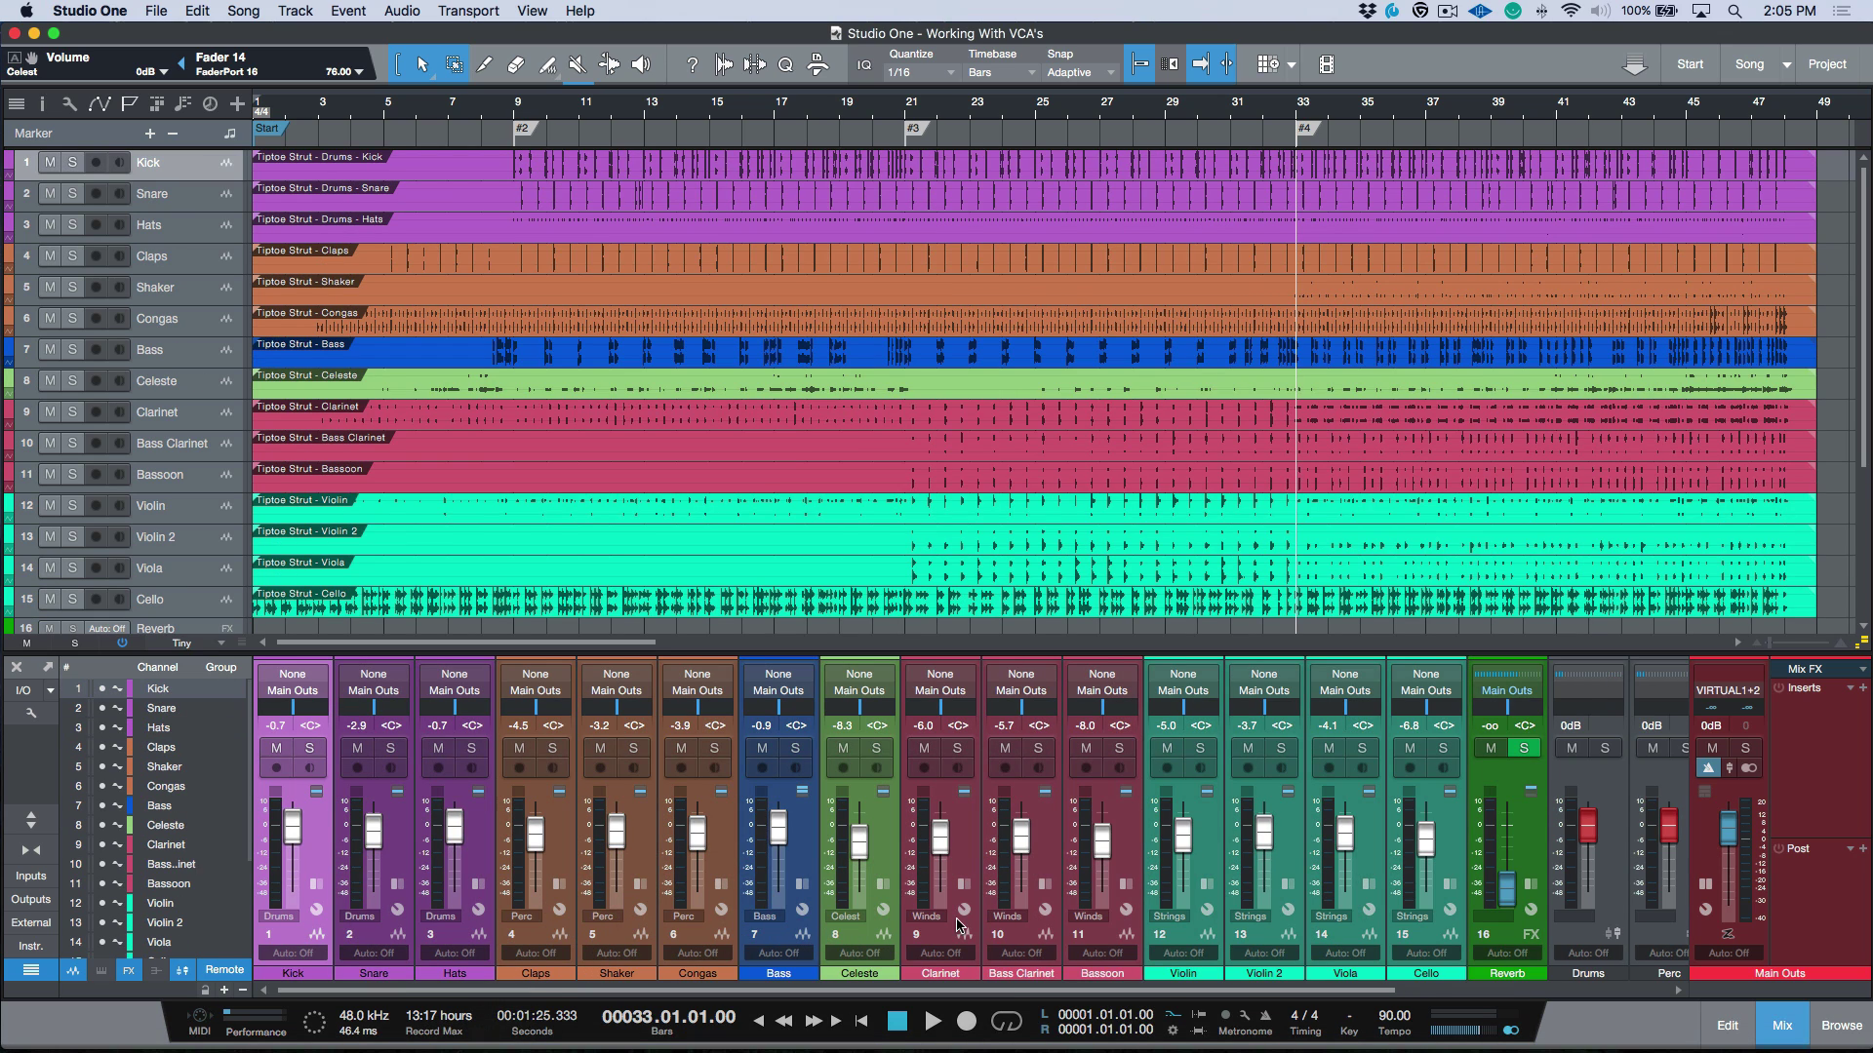
pyautogui.press('Down')
pyautogui.press('Down')
pyautogui.press('Down')
pyautogui.press('Down')
pyautogui.press('Down')
pyautogui.press('Down')
pyautogui.press('Down')
pyautogui.press('Down')
pyautogui.press('Down')
pyautogui.press('Down')
pyautogui.press('Down')
pyautogui.press('Down')
pyautogui.press('Down')
pyautogui.press('Down')
pyautogui.press('Down')
pyautogui.press('Down')
pyautogui.press('Down')
pyautogui.press('Down')
pyautogui.press('Down')
pyautogui.press('Down')
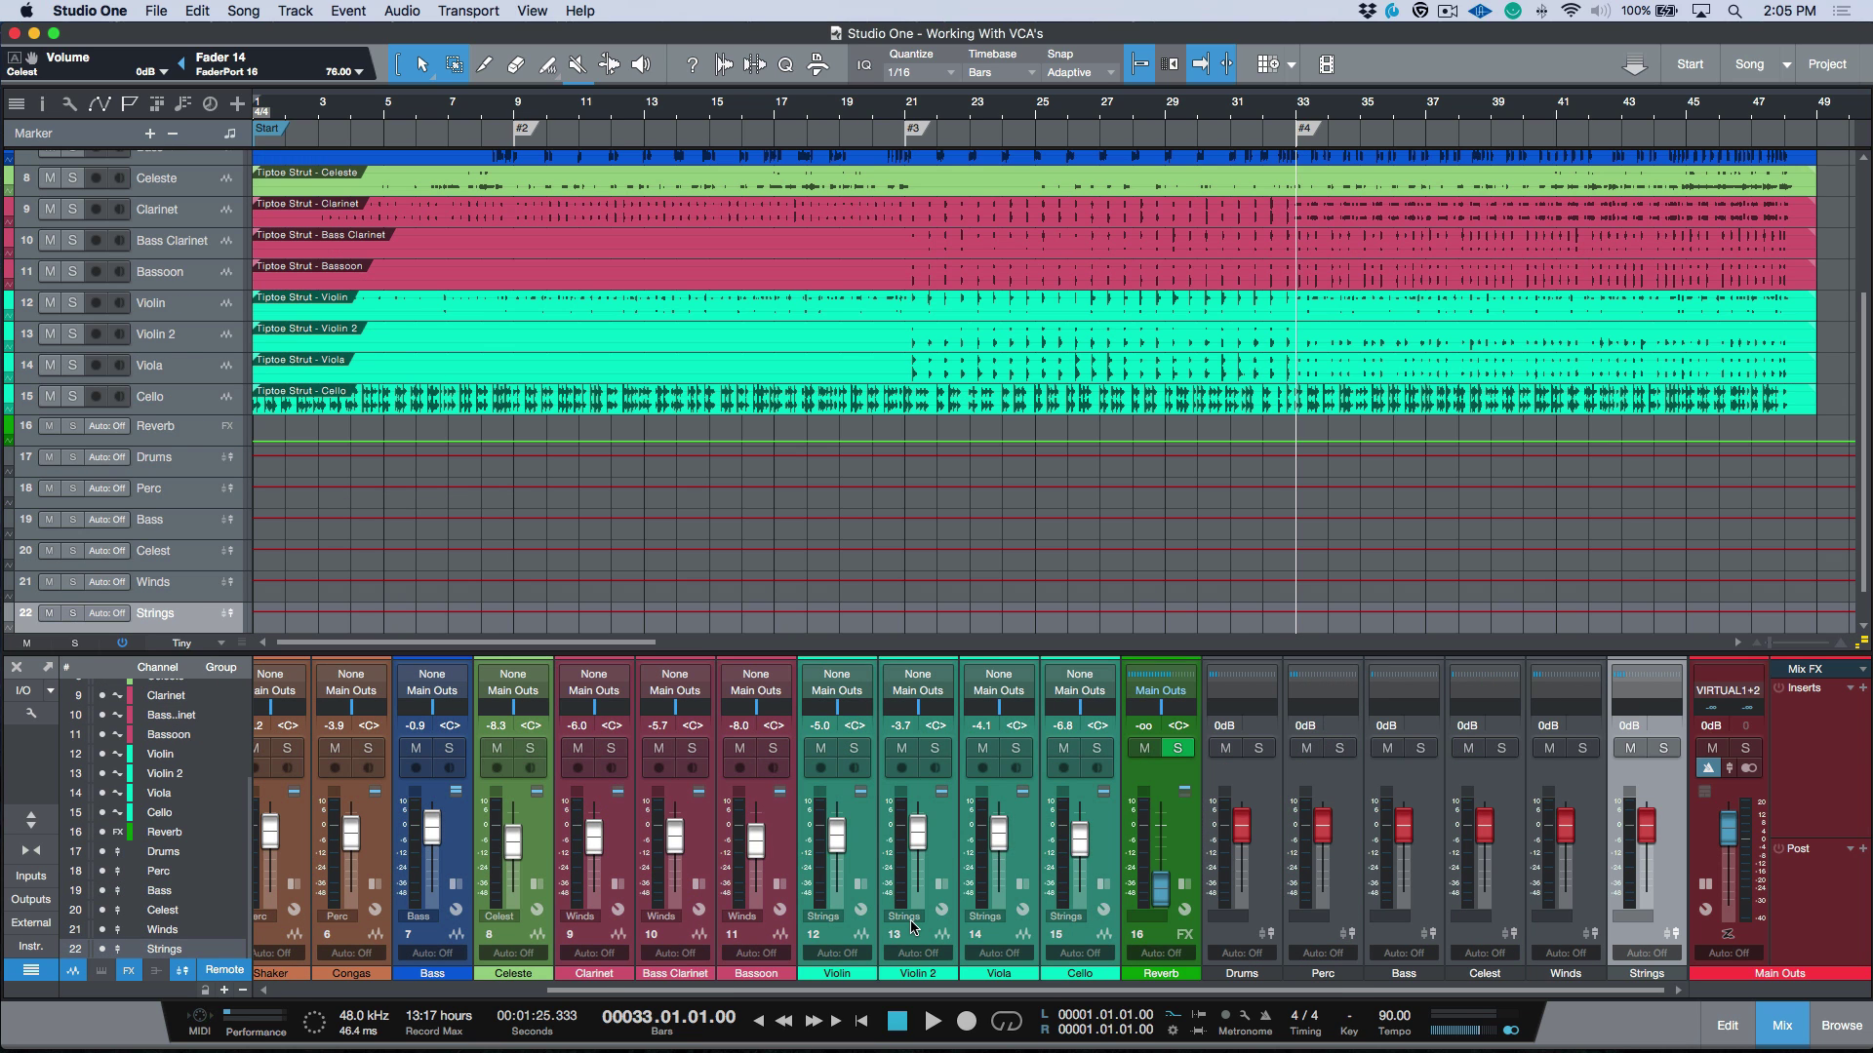
pyautogui.press('Up')
pyautogui.press('Up')
pyautogui.press('Up')
pyautogui.press('Up')
pyautogui.press('Up')
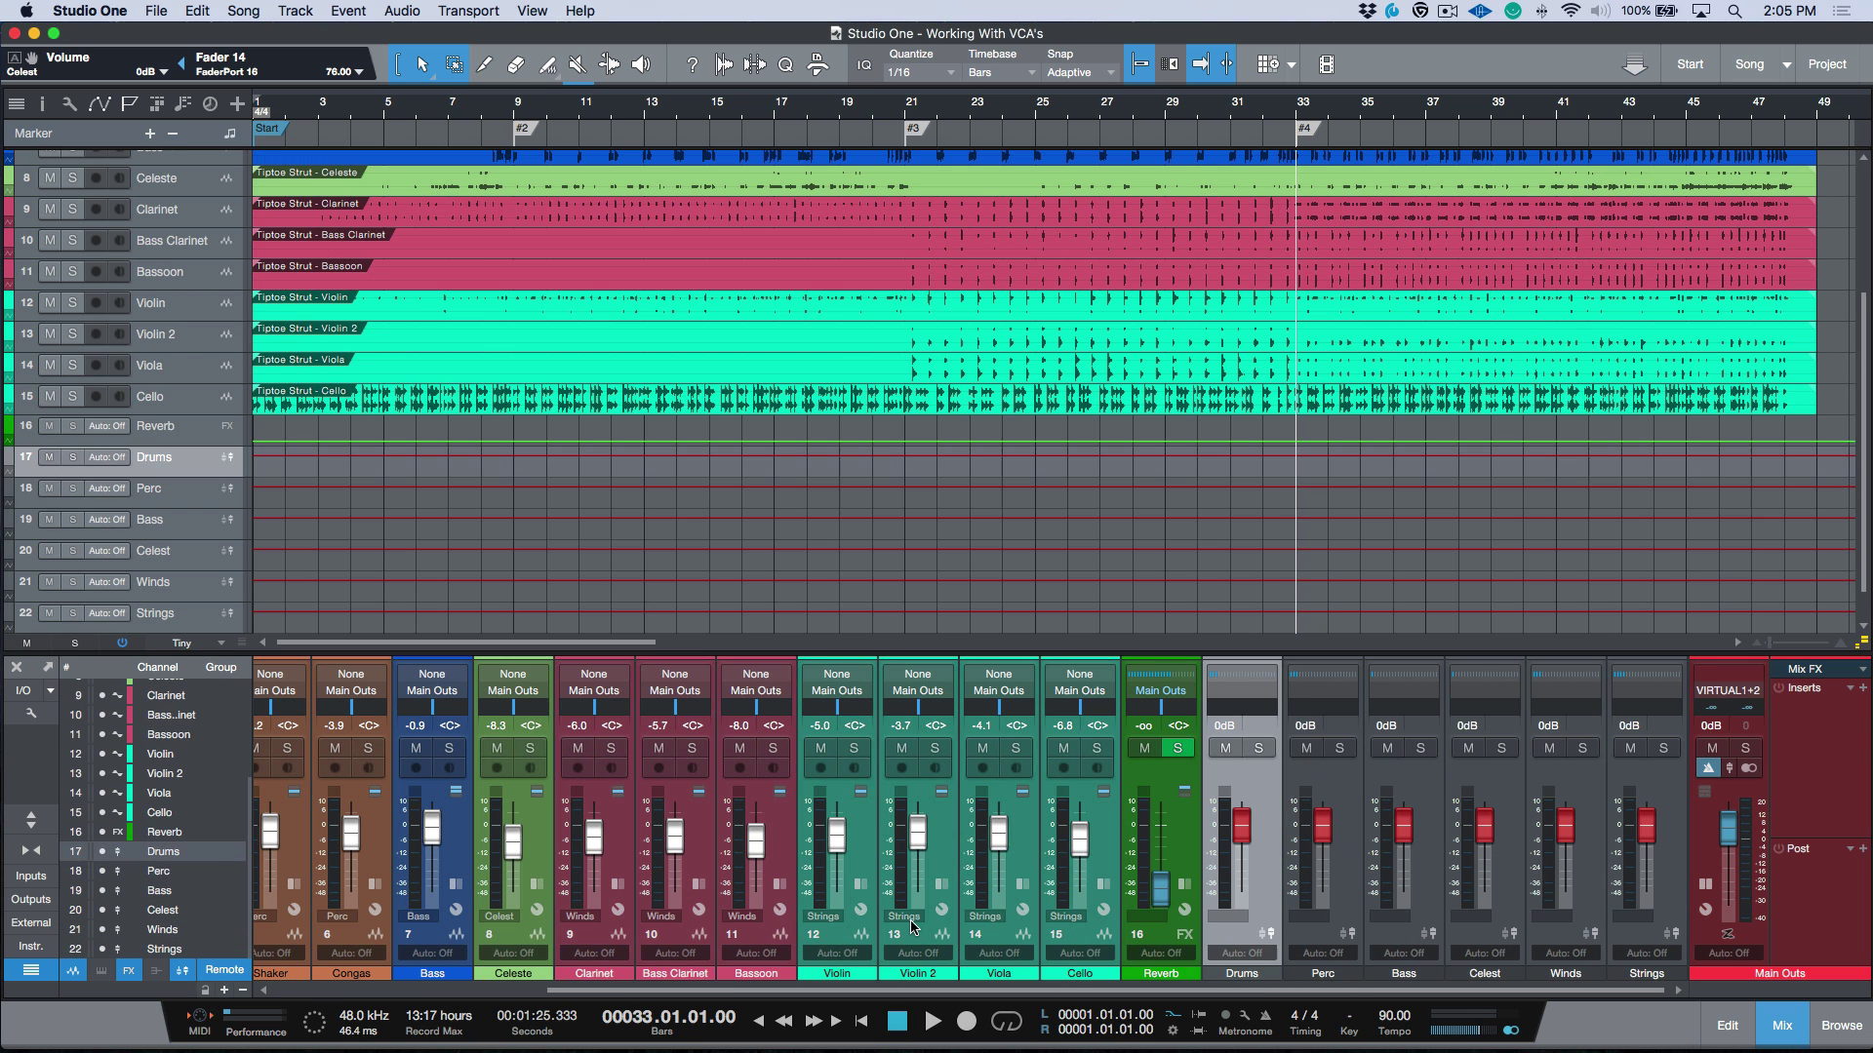
pyautogui.press('Down')
pyautogui.press('Down')
pyautogui.press('Up')
pyautogui.press('Up')
# - Toggle solo on the Drums VCA on and off, and inspect the Violin, Violin 2 and Viola channels
pyautogui.press('s')
pyautogui.press('s')
pyautogui.click(866, 851)
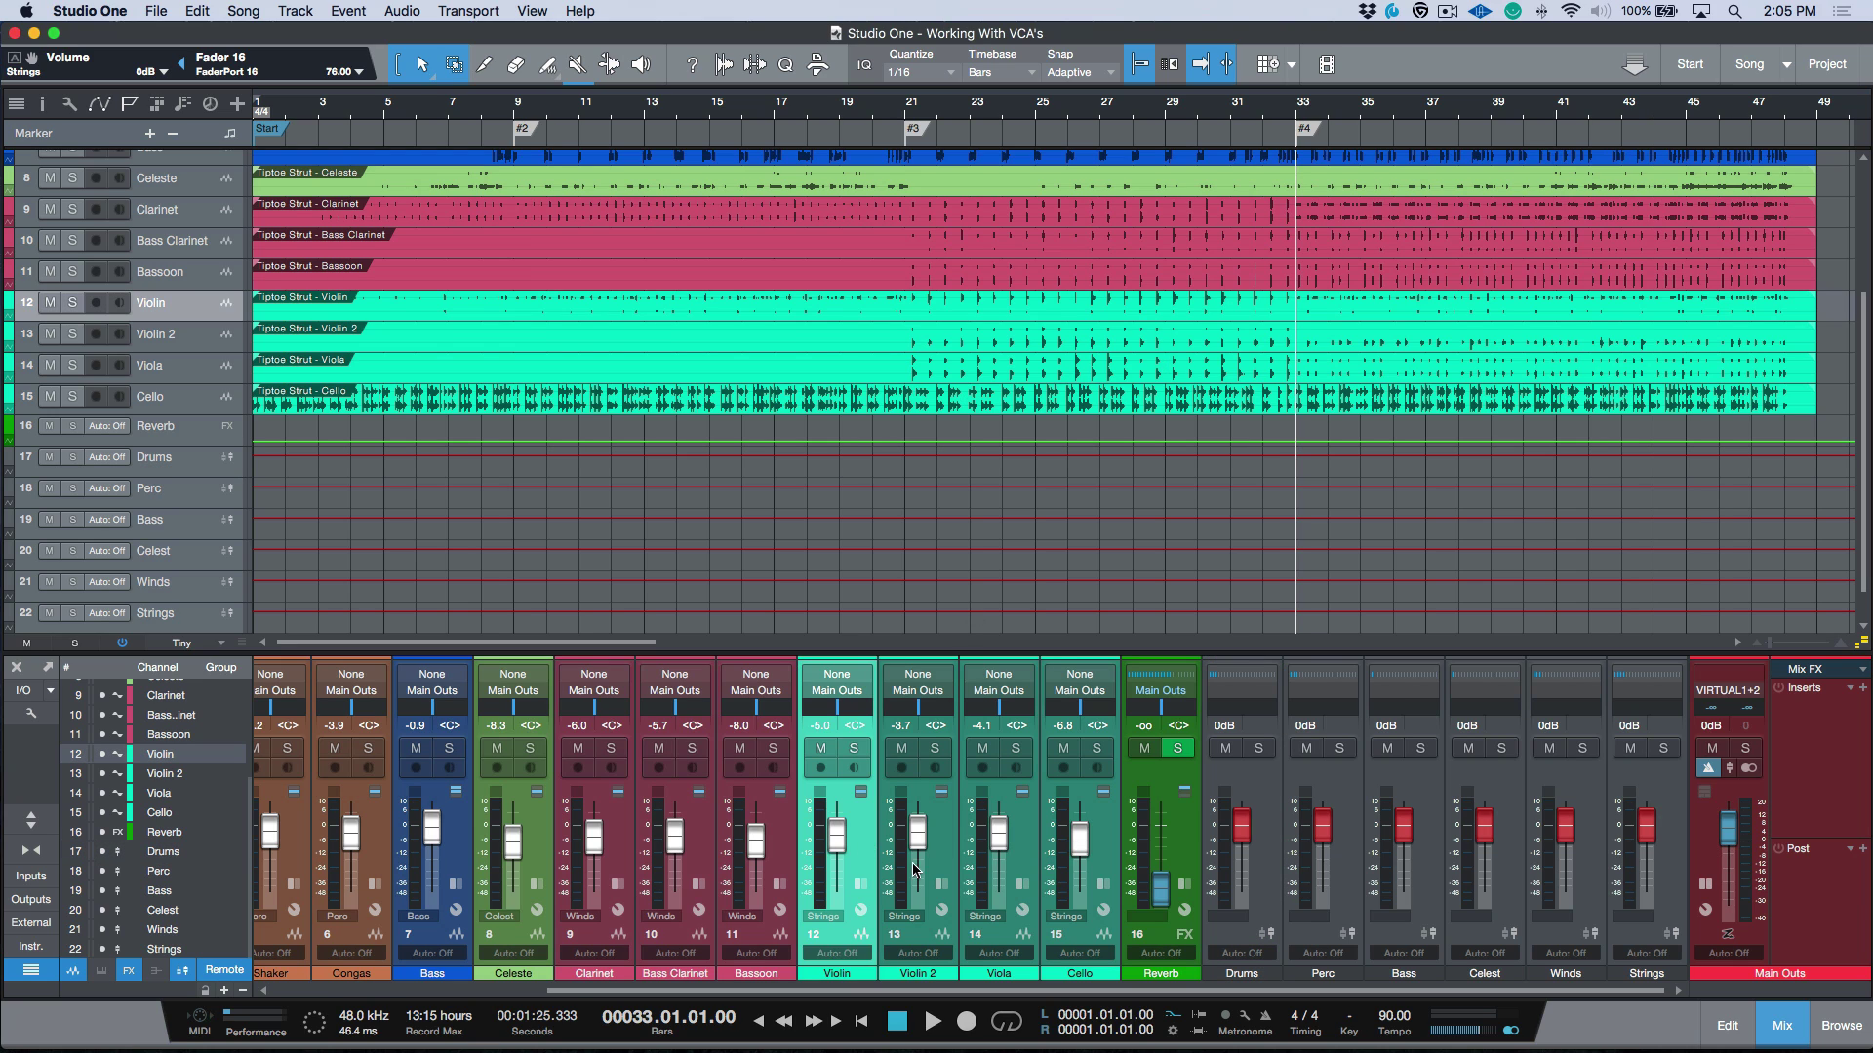
pyautogui.click(947, 846)
pyautogui.click(1022, 850)
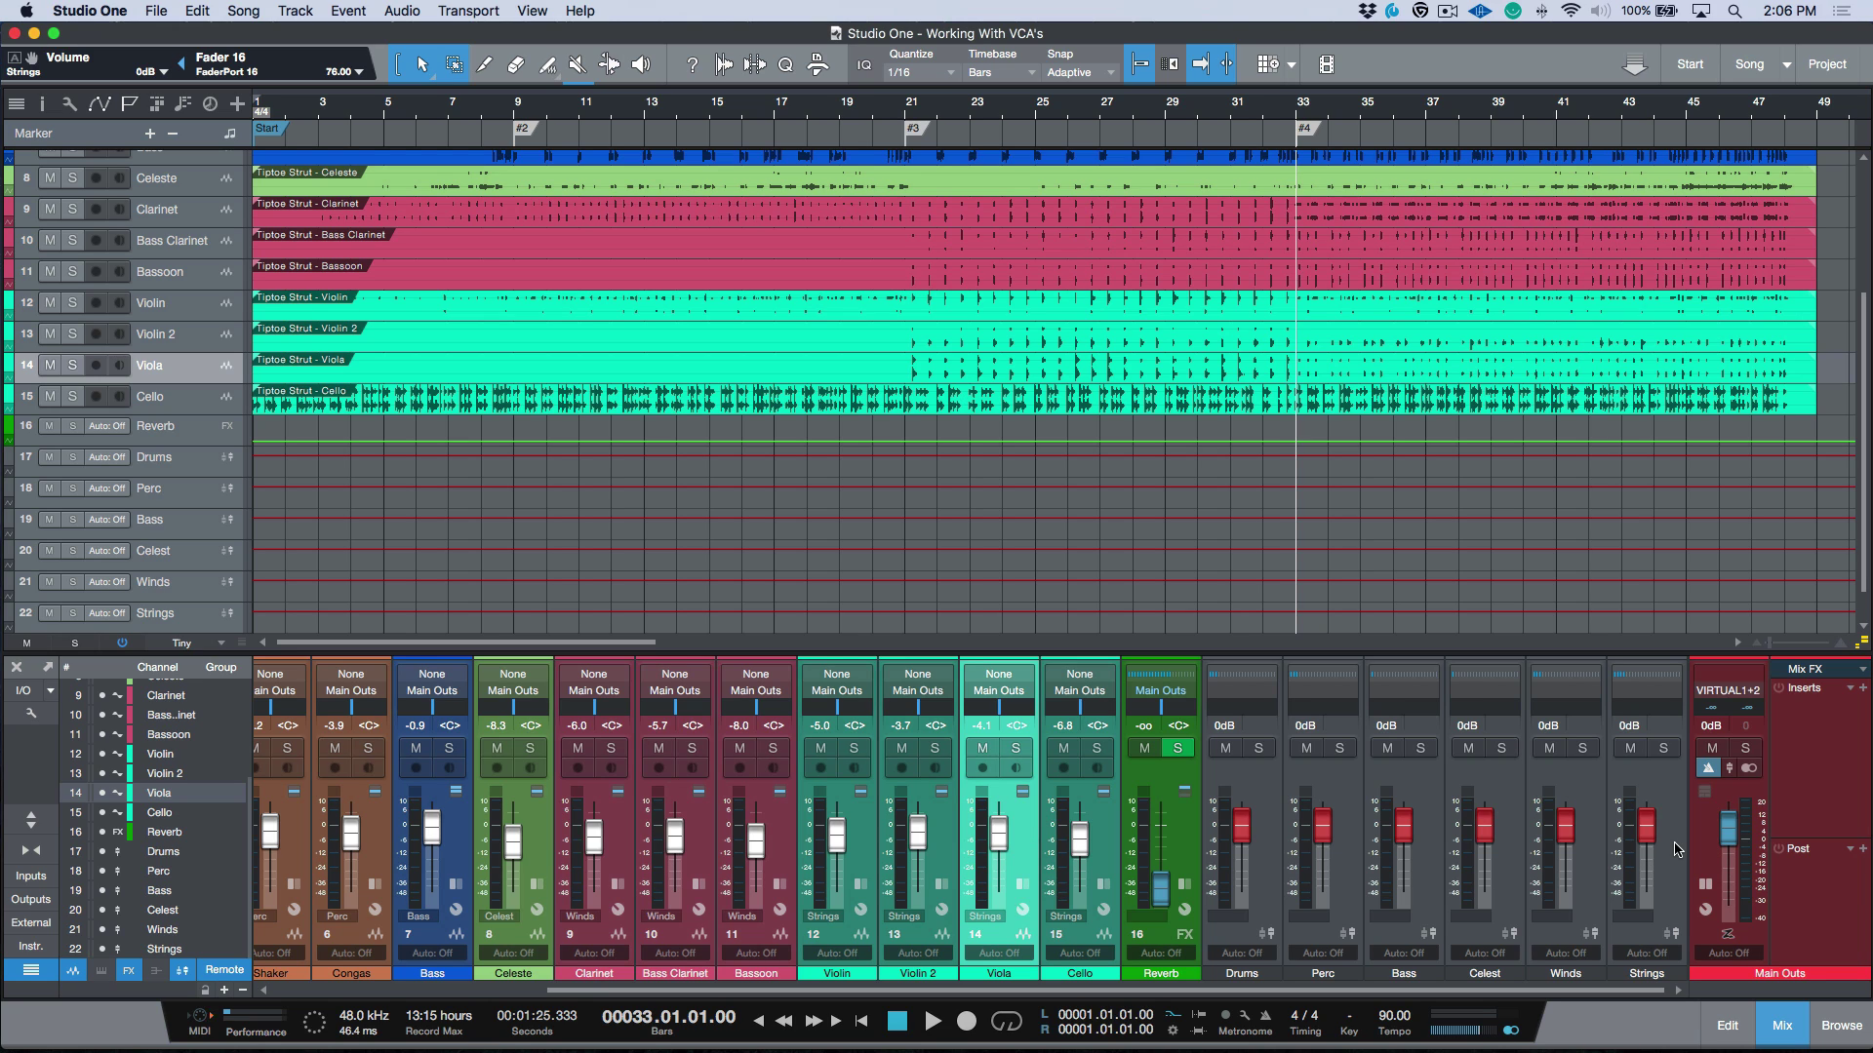
# - Show the Violin track's volume envelope and record fader moves from bar 24 in Touch mode during playback
pyautogui.click(179, 311)
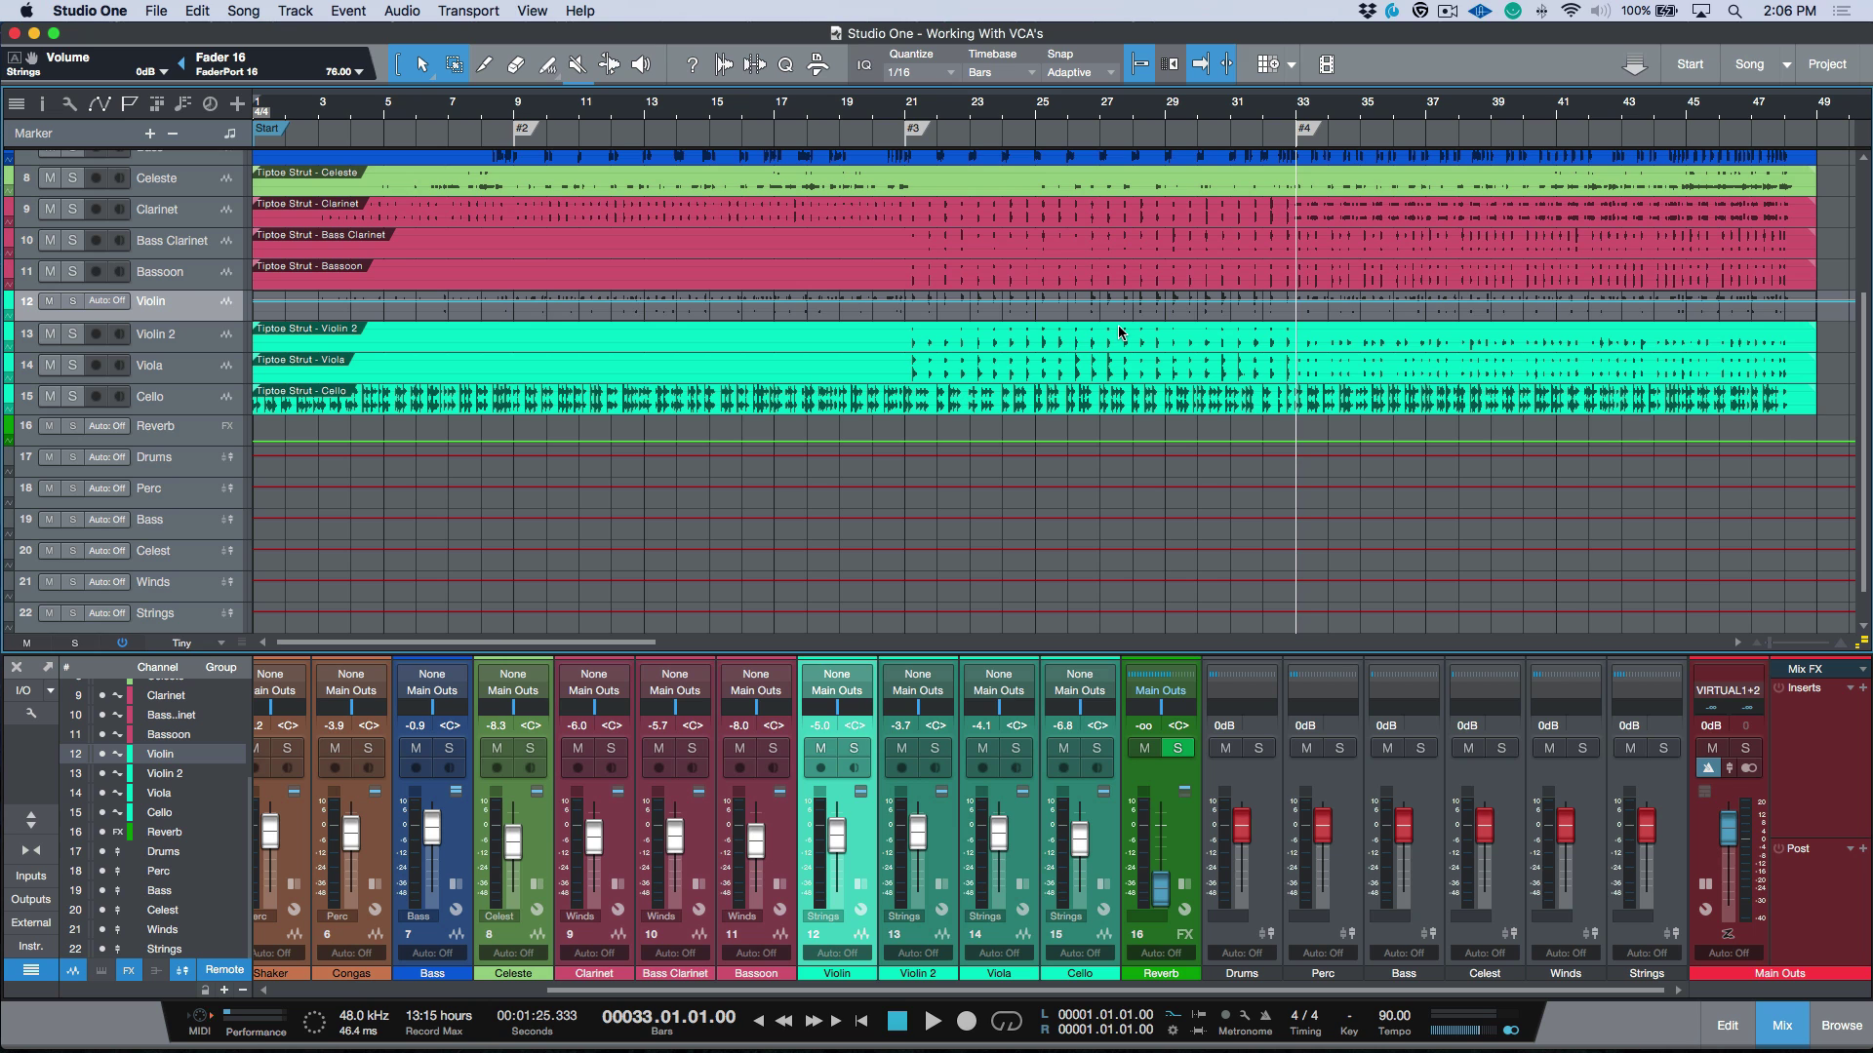
pyautogui.hotkey('shift', 'e')
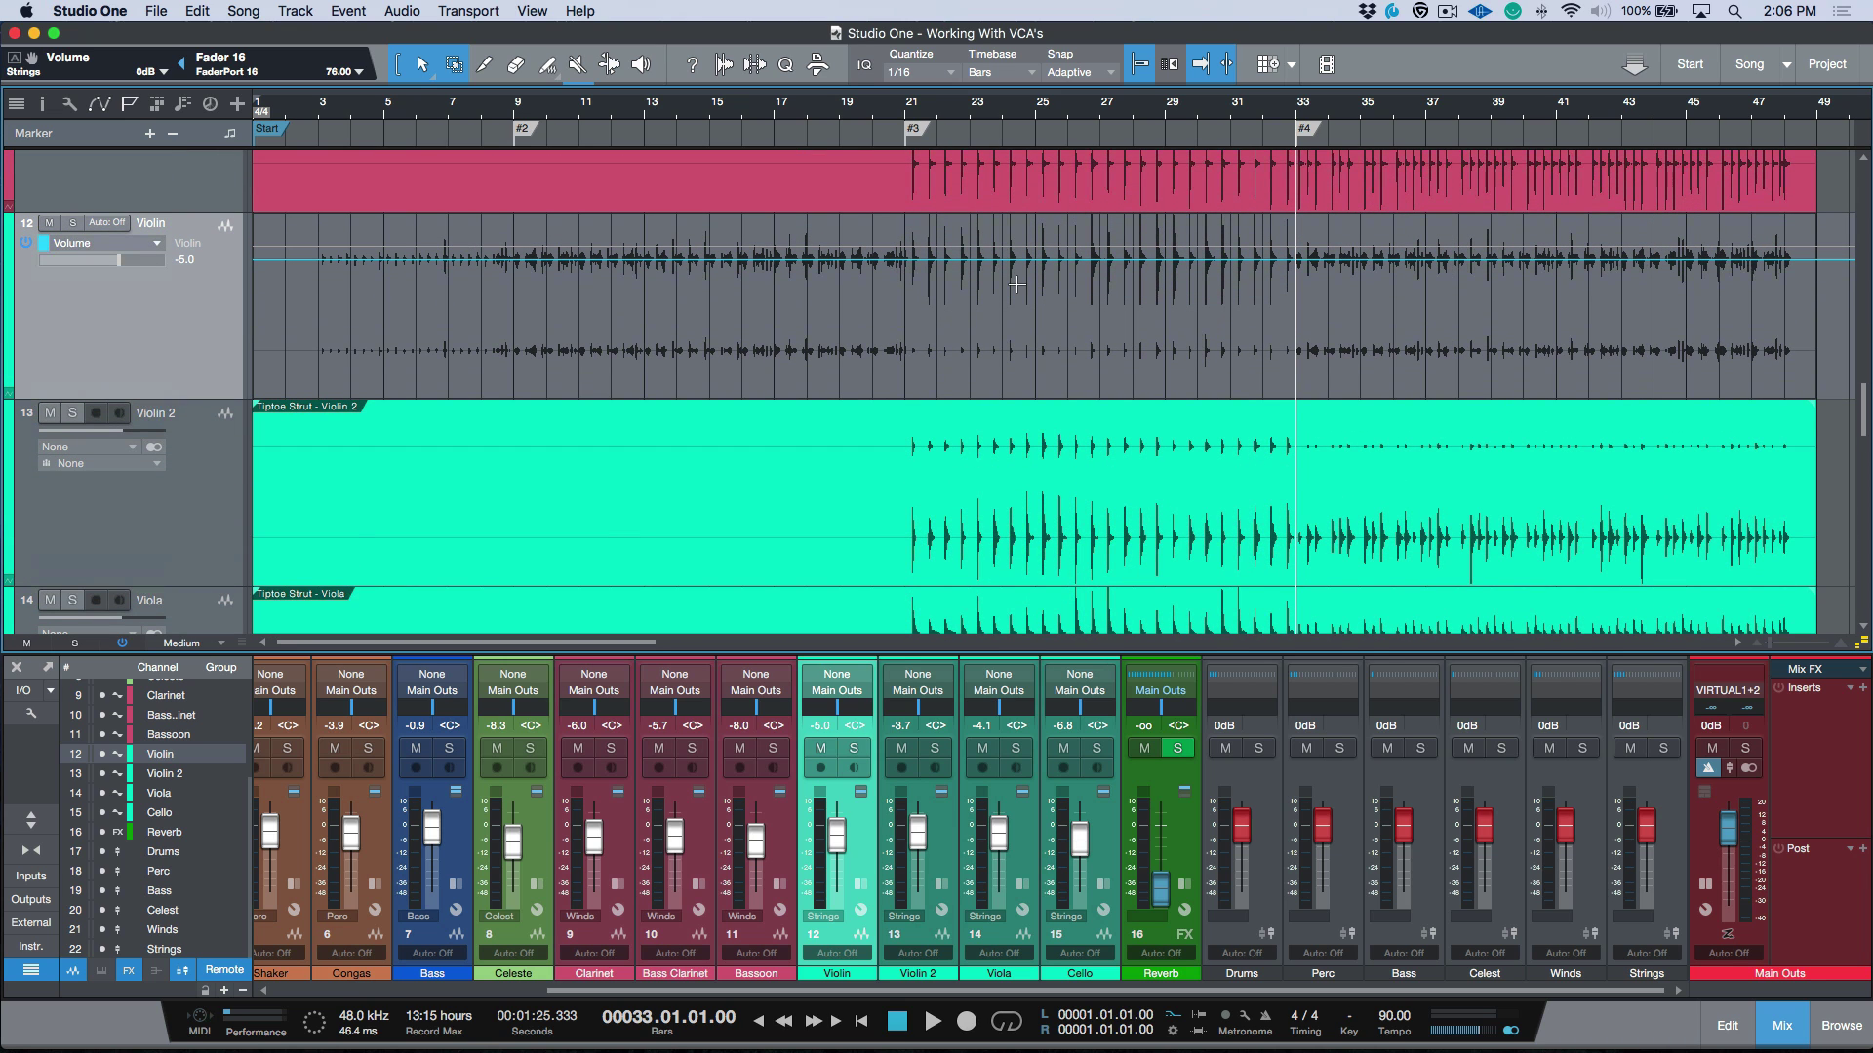
pyautogui.click(1003, 115)
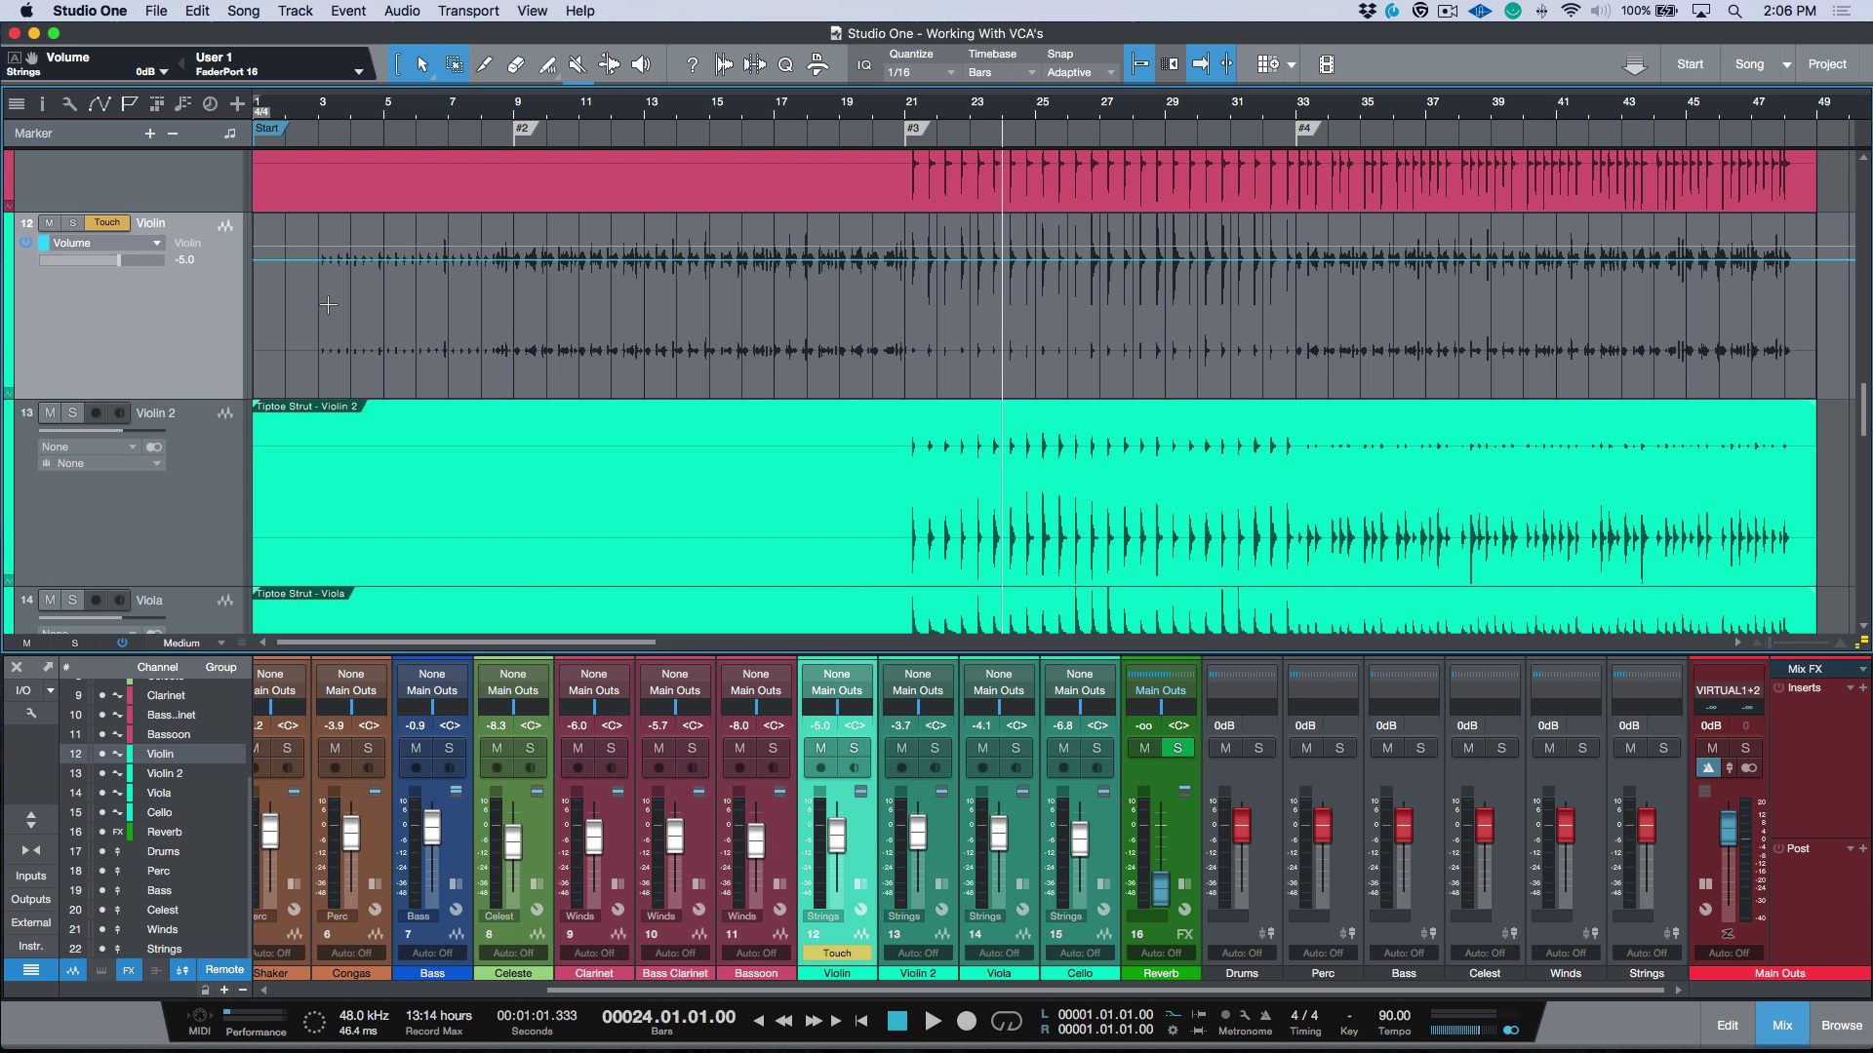
pyautogui.press('space')
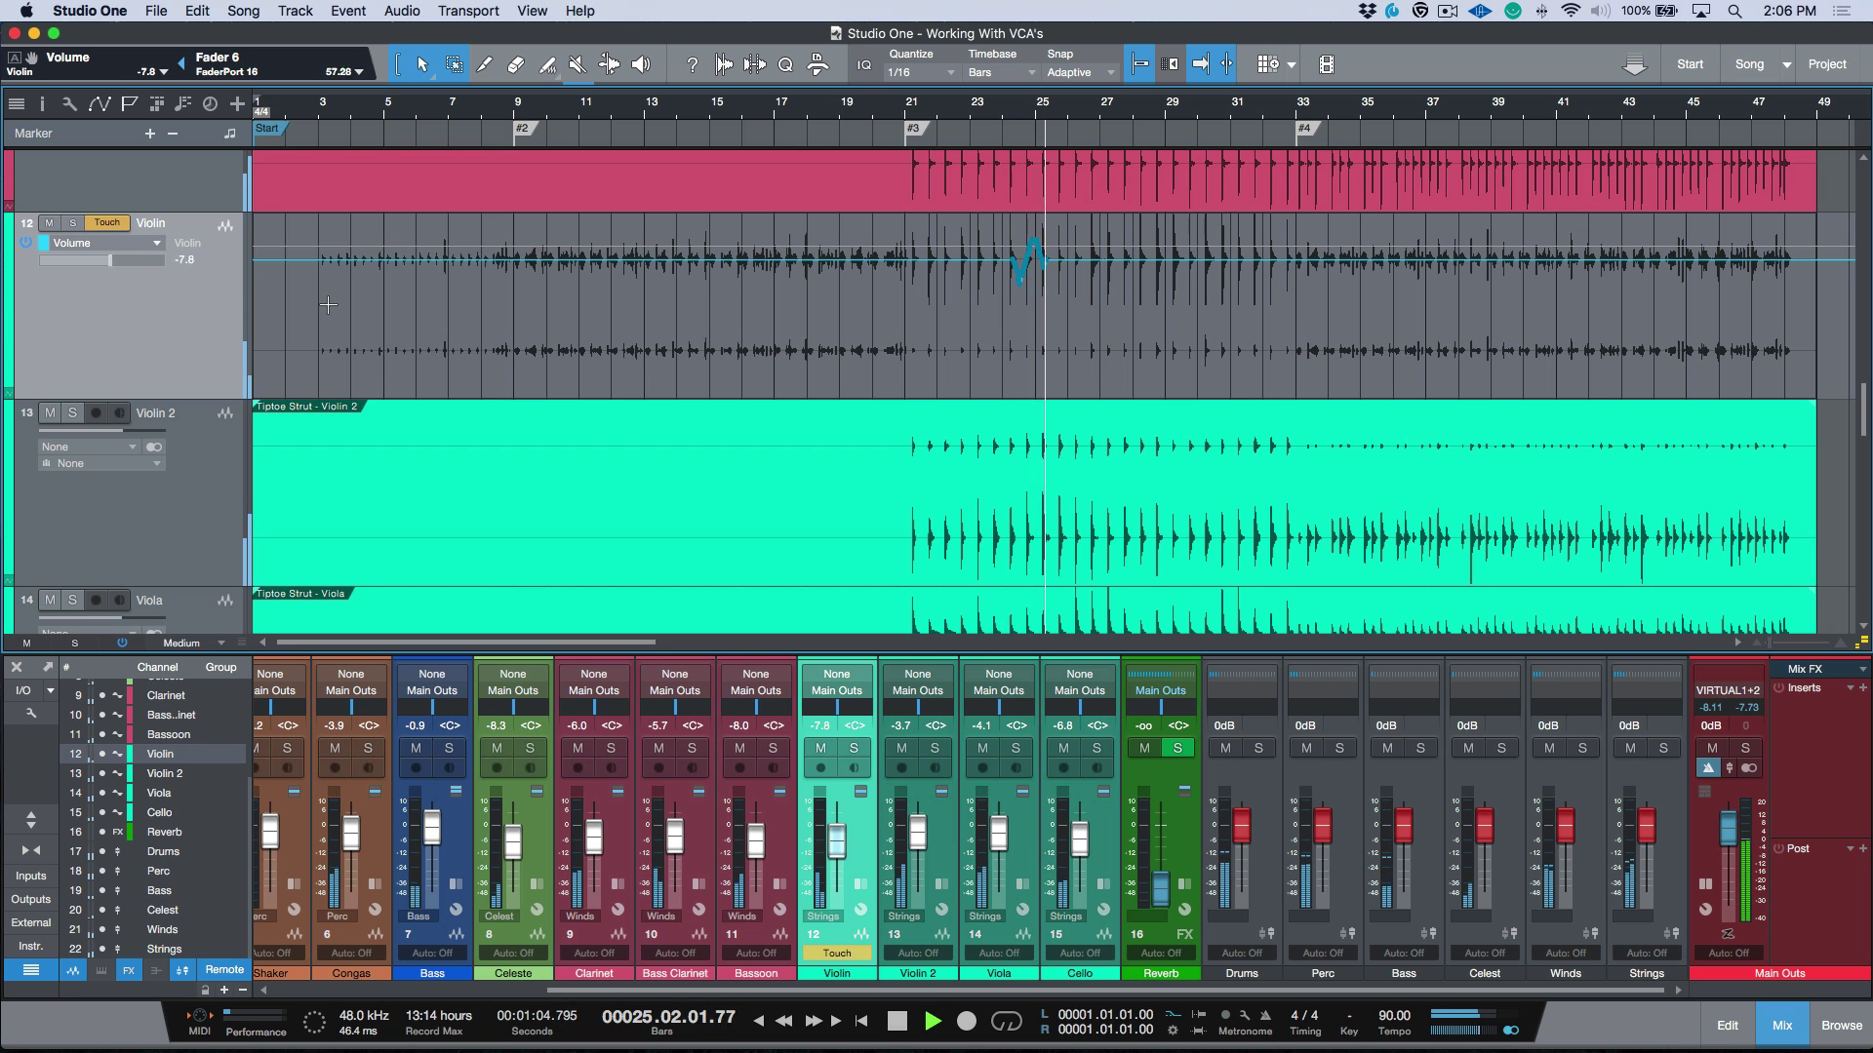
pyautogui.press('space')
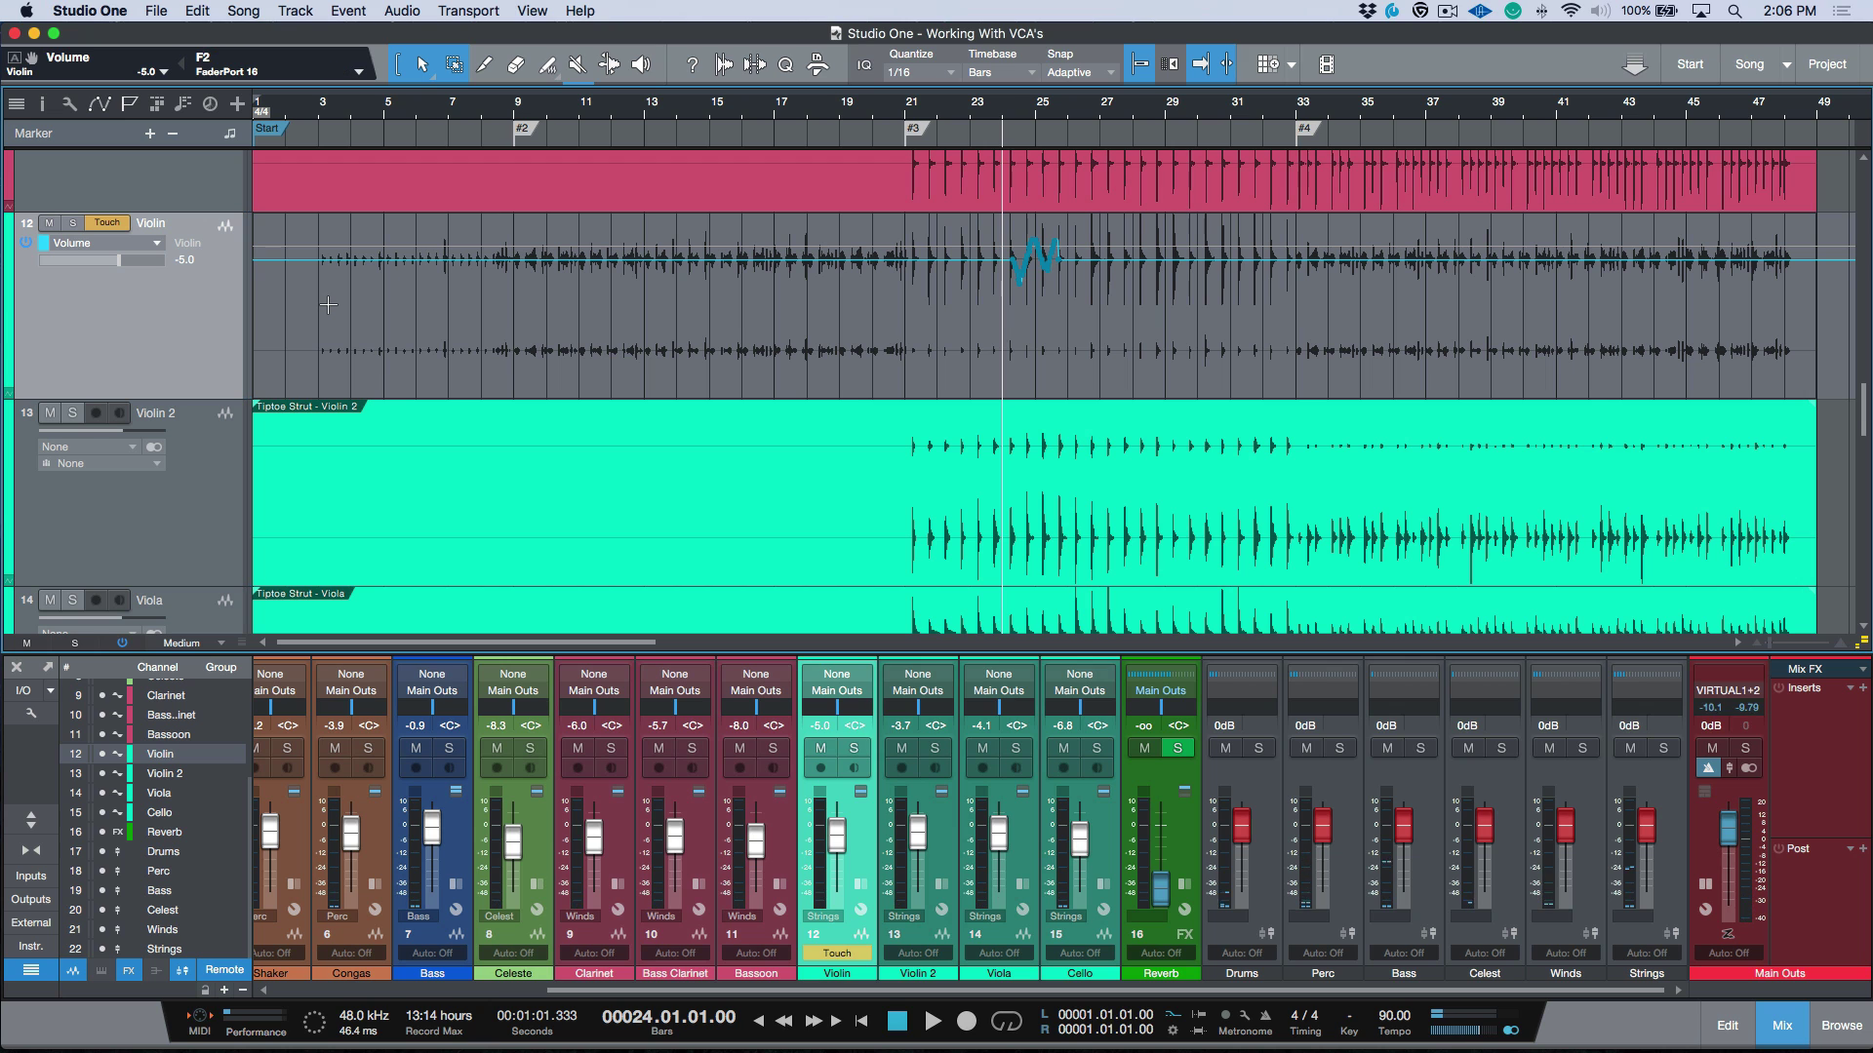
# - Color the Violin track's volume envelope yellow
pyautogui.press('e')
pyautogui.press('e')
pyautogui.press('e')
pyautogui.press('e')
pyautogui.press('e')
pyautogui.press('e')
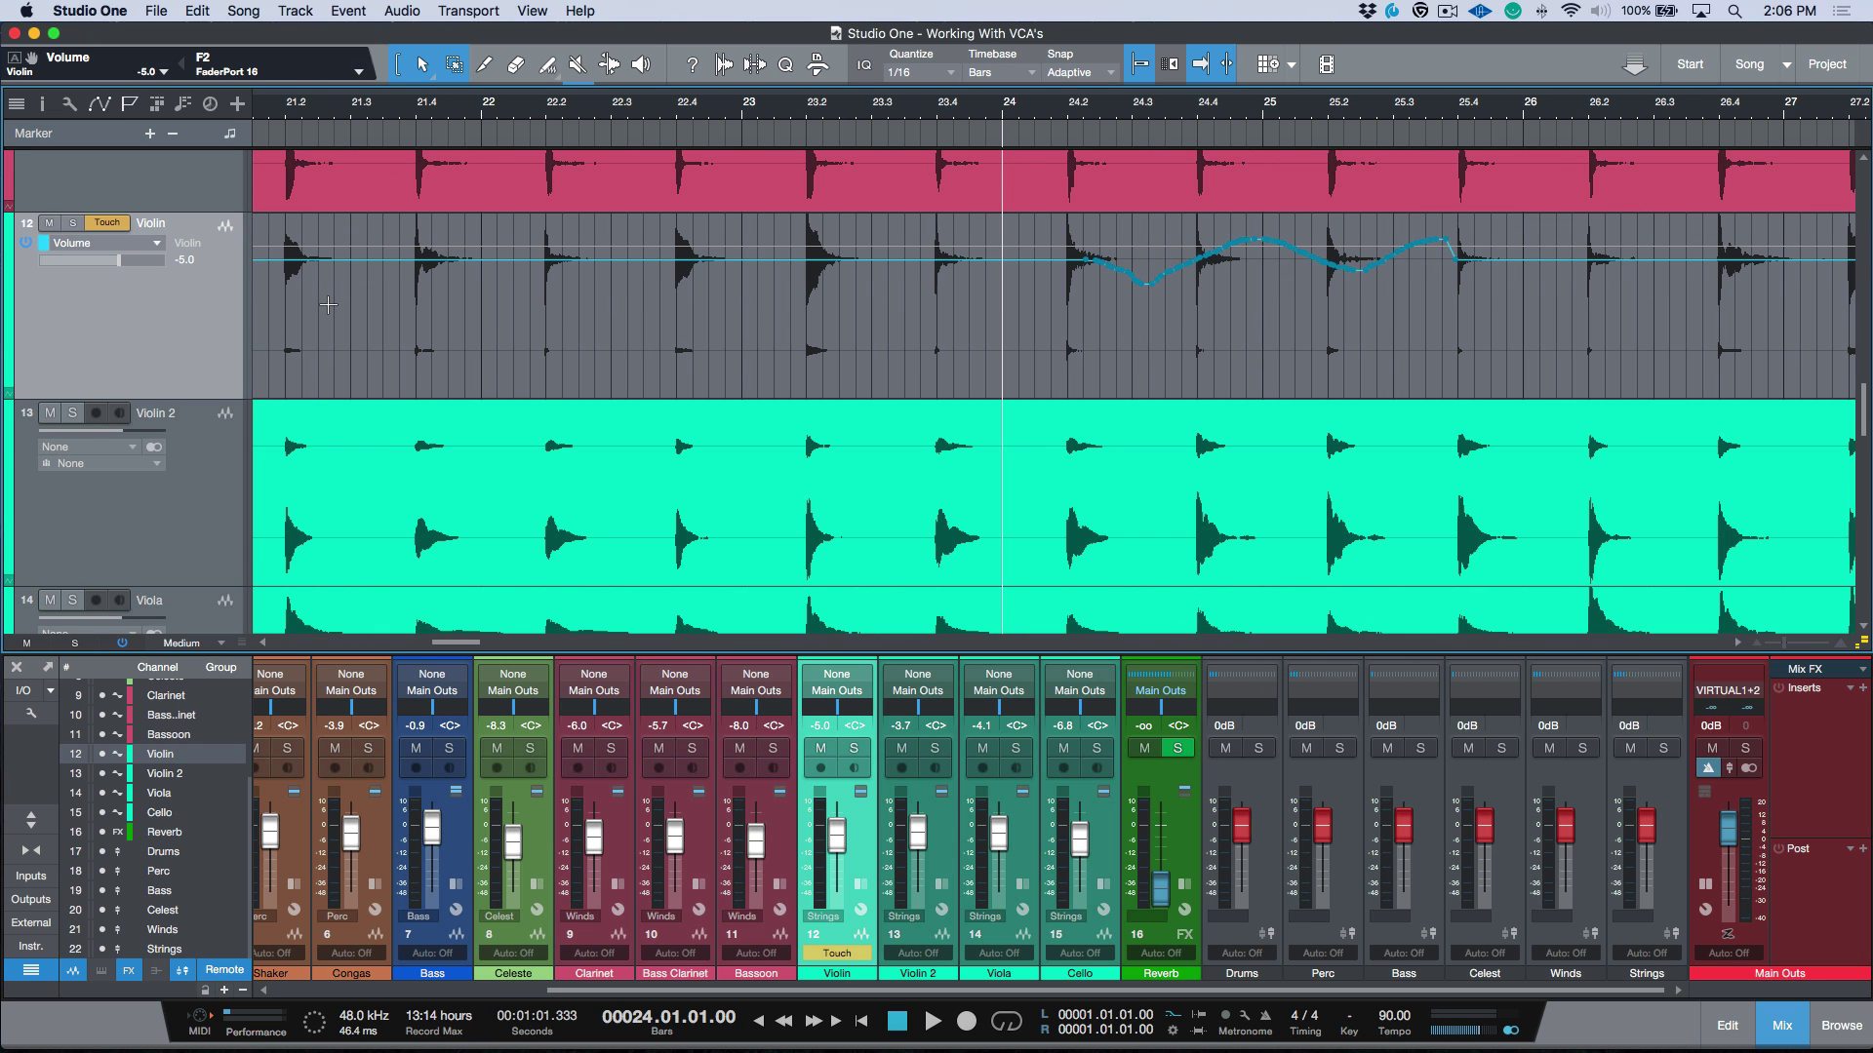
pyautogui.click(44, 243)
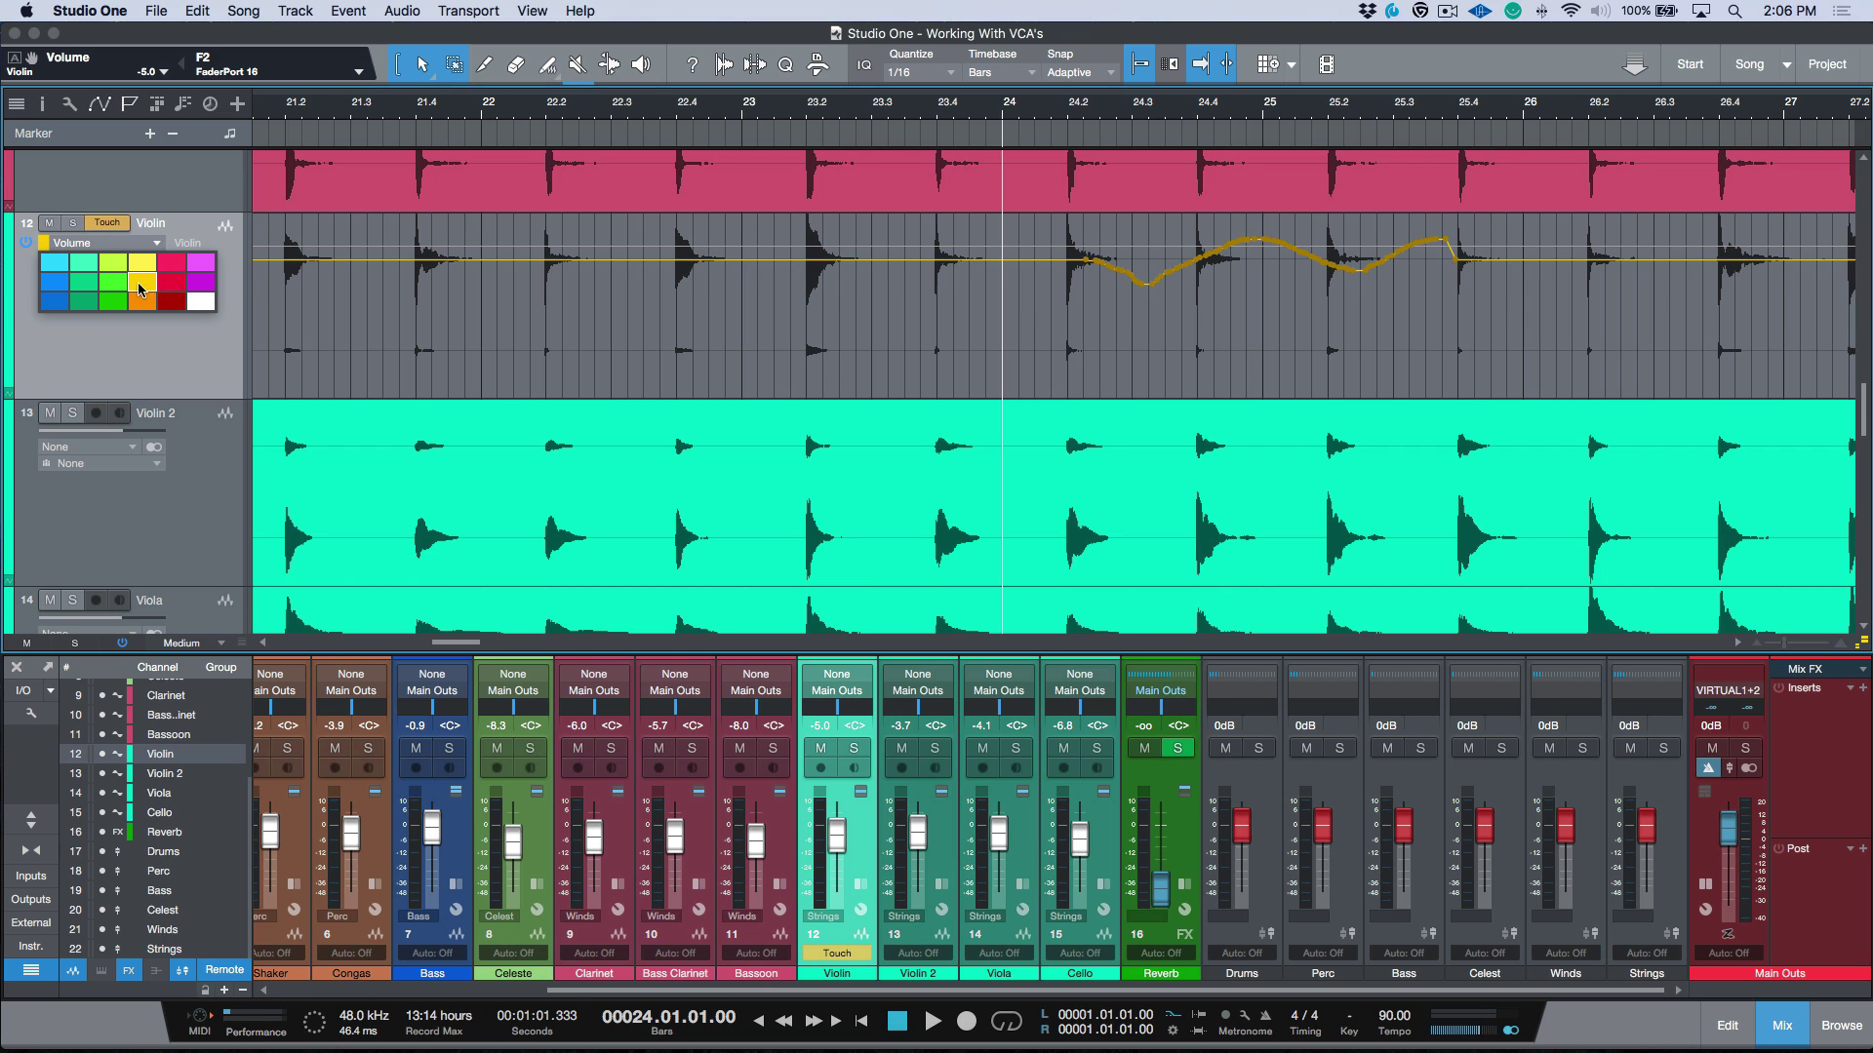
pyautogui.click(141, 284)
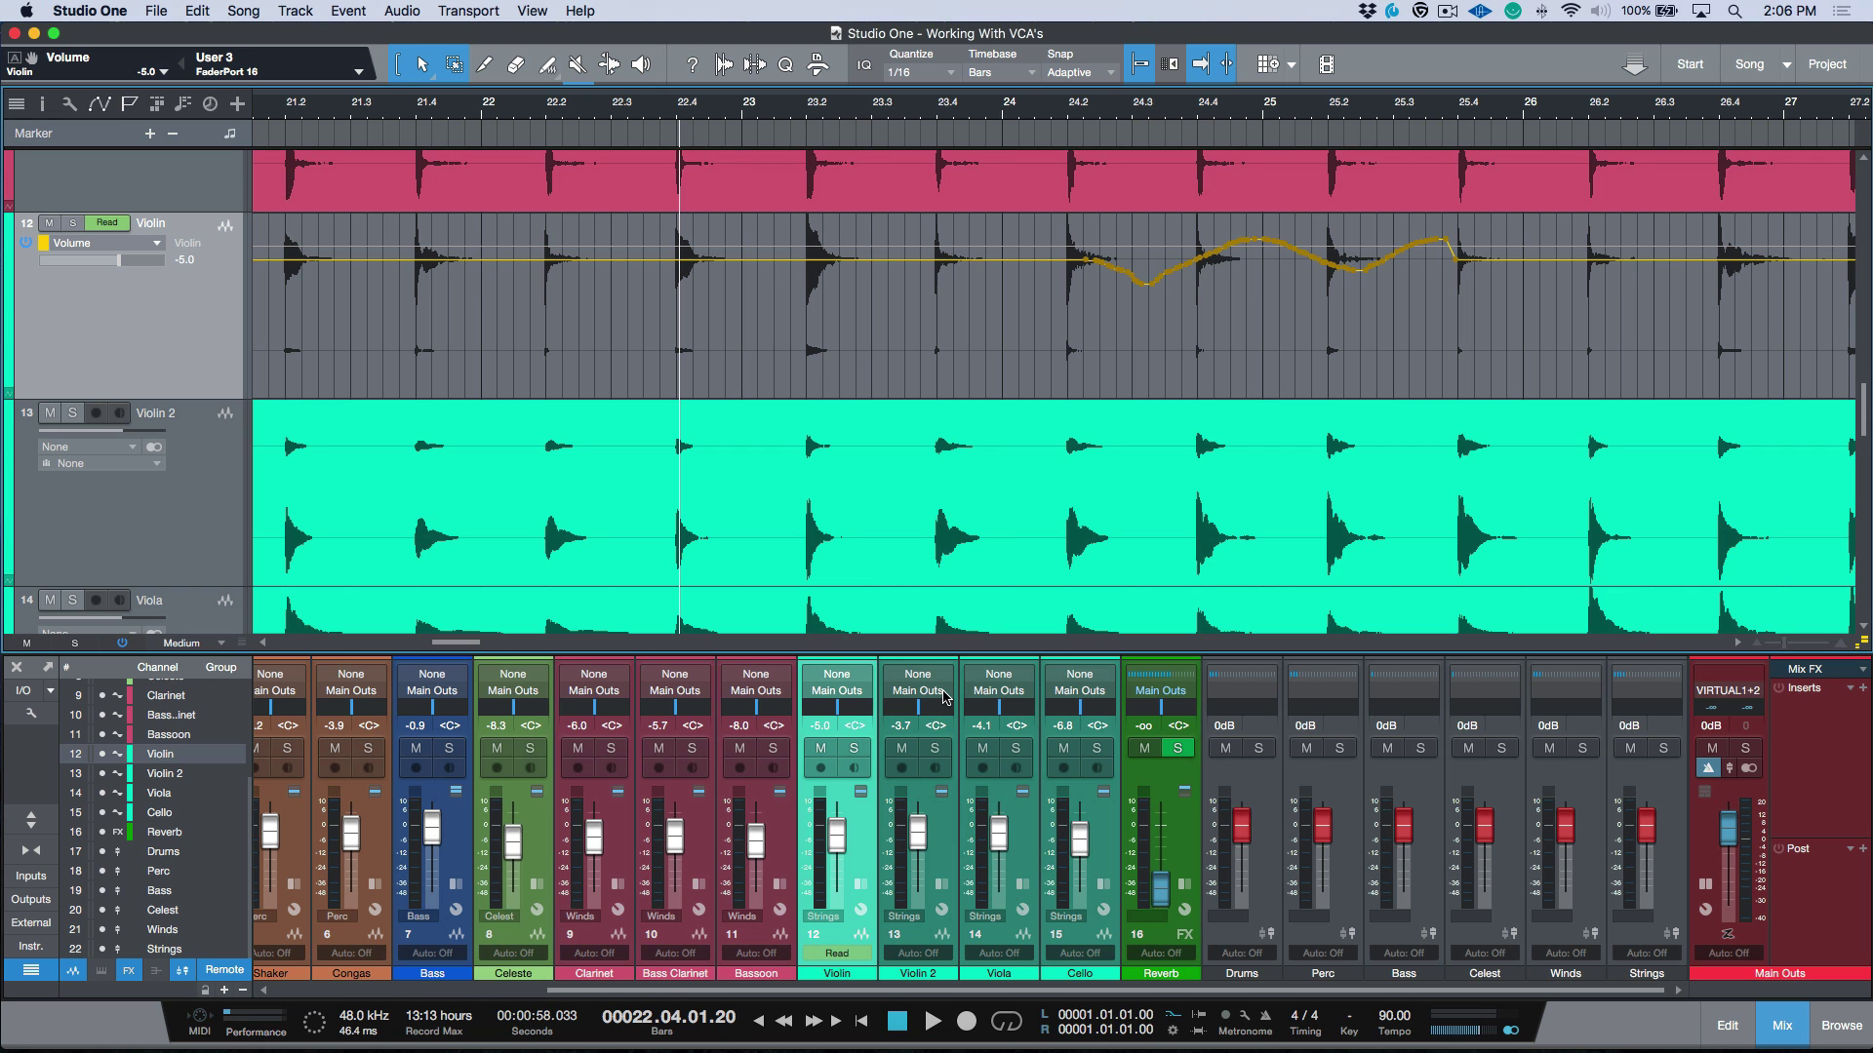
# - Play the Violin's recorded volume automation in Read mode from bar 22, and stop playback
pyautogui.press('w')
pyautogui.press('w')
pyautogui.press('w')
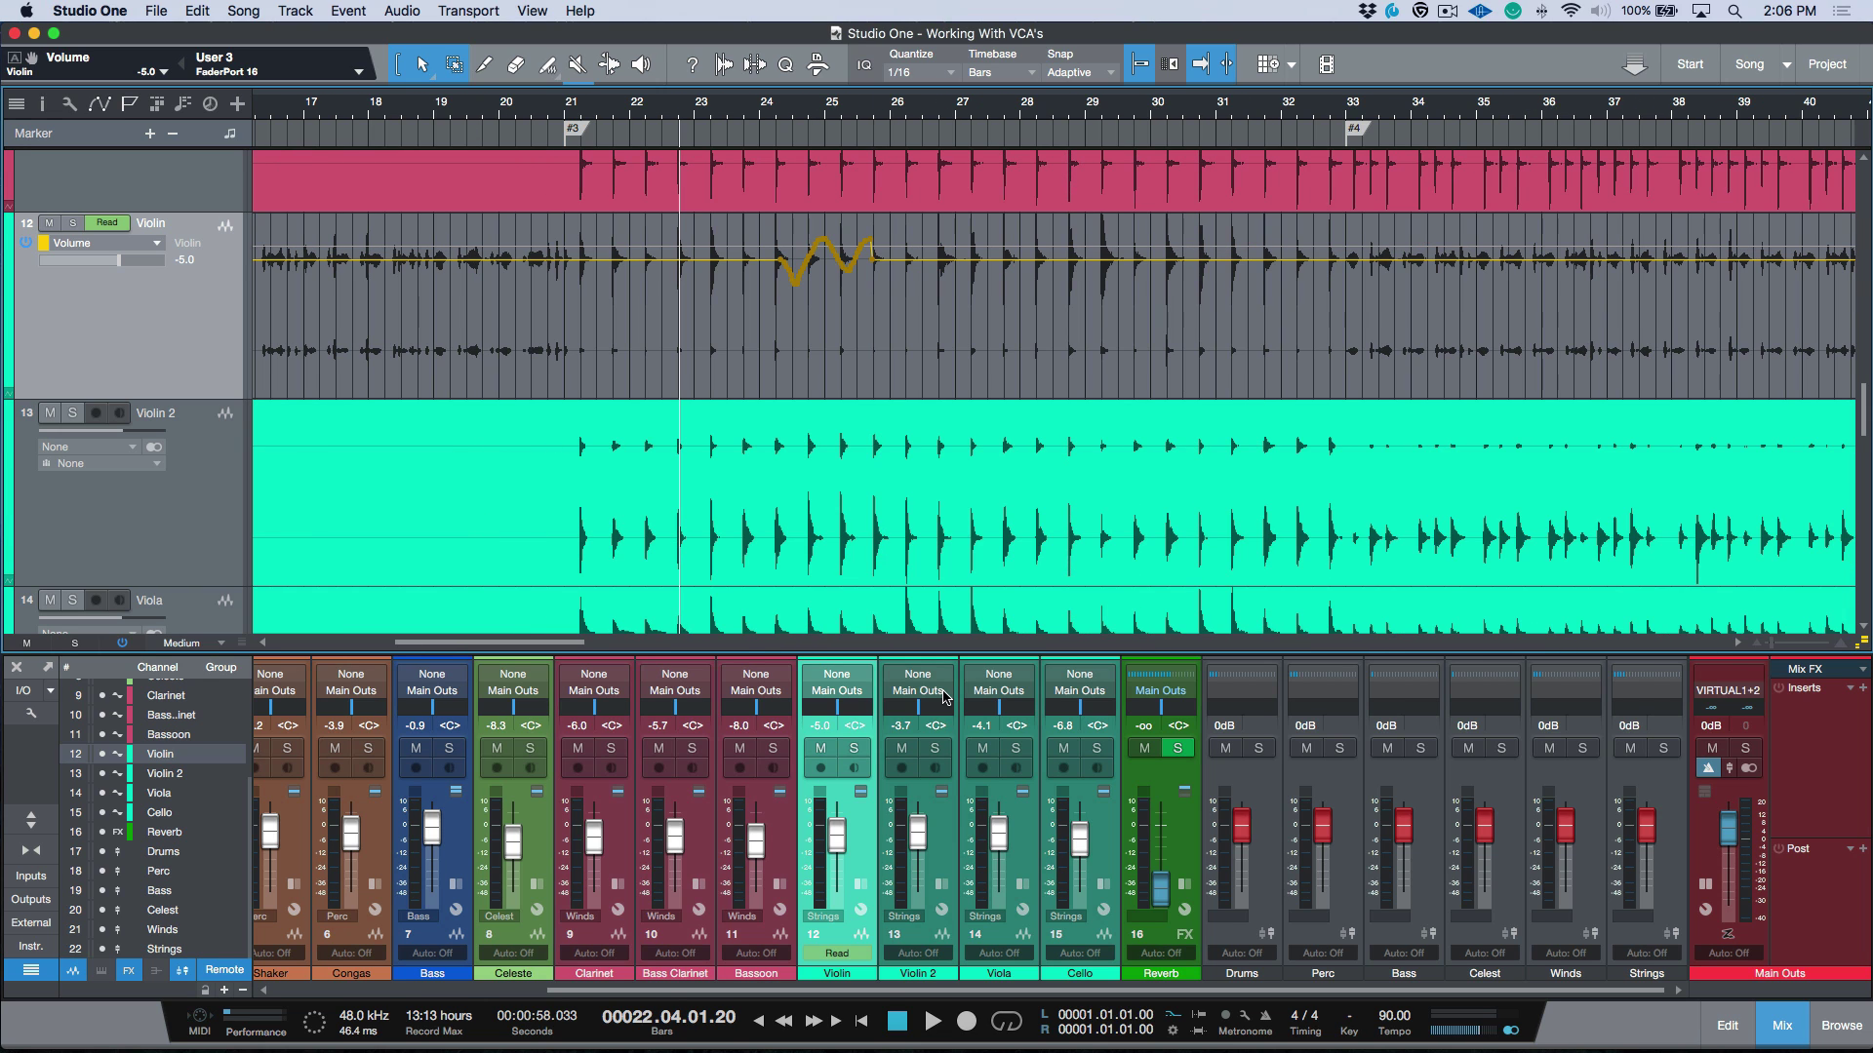
pyautogui.press('space')
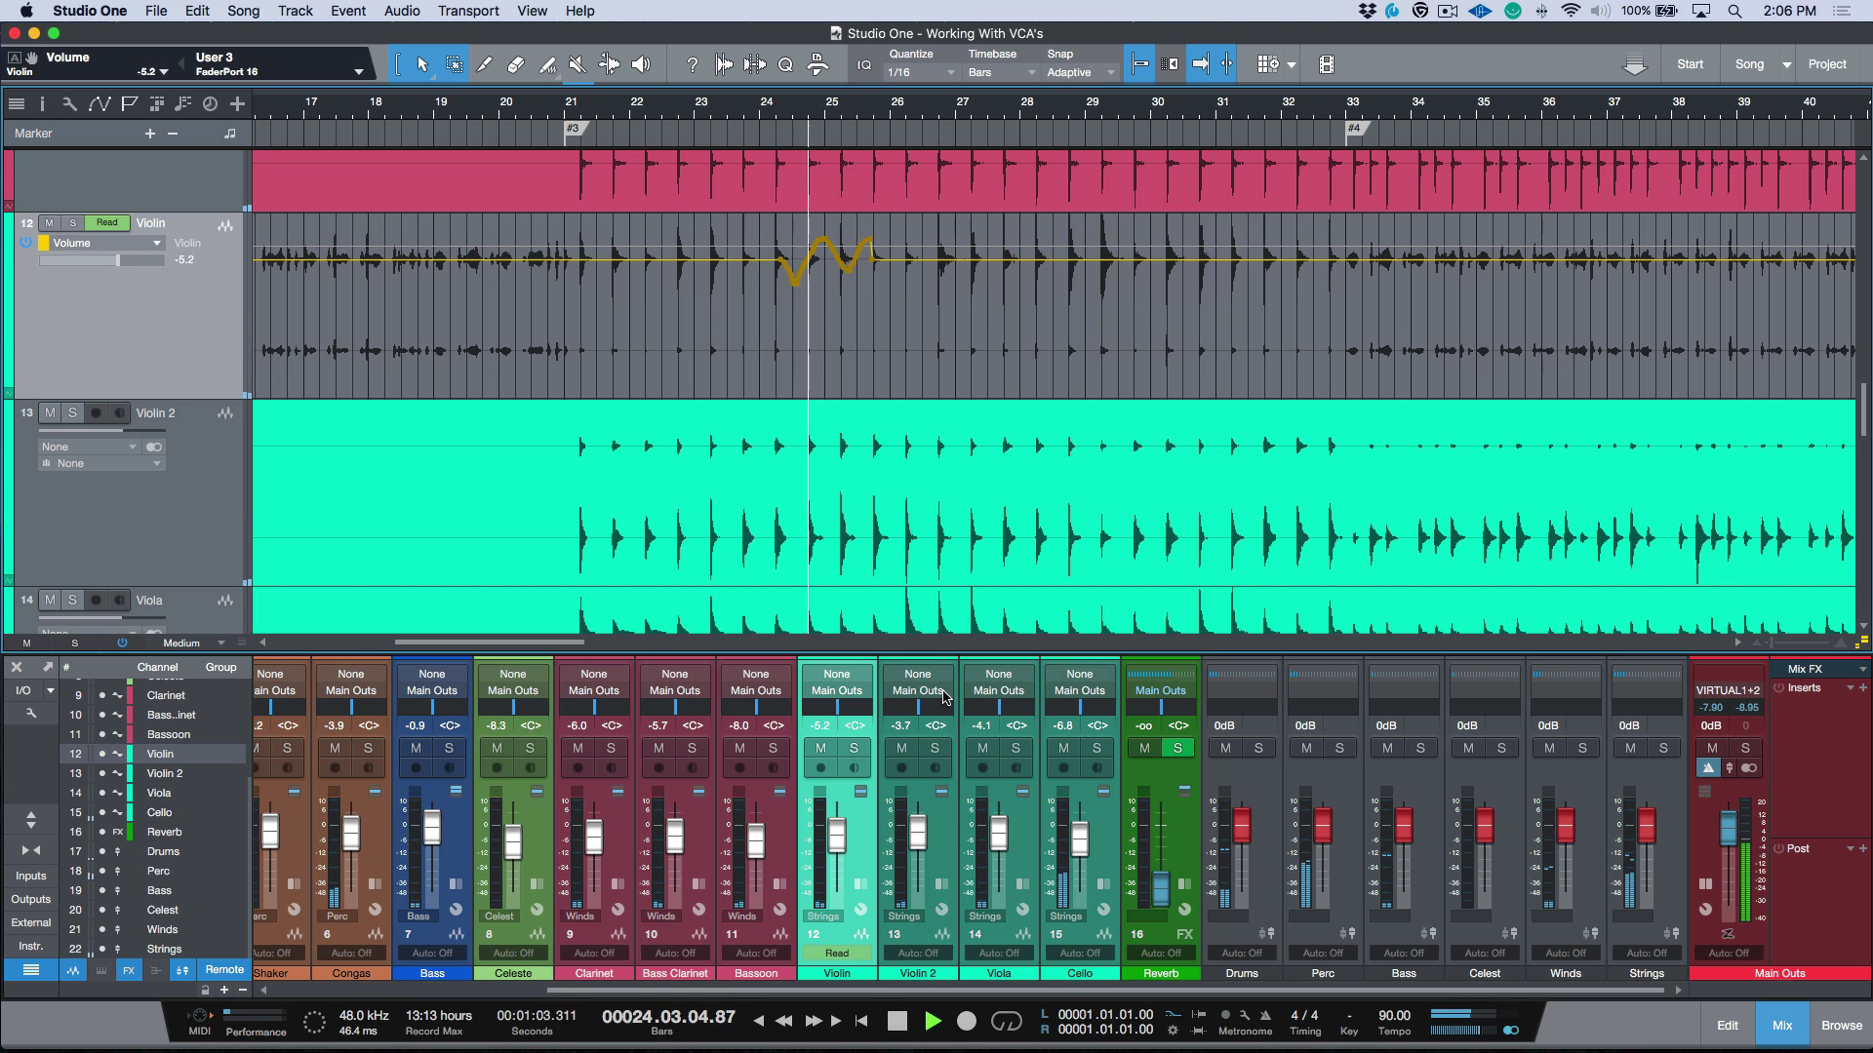
pyautogui.press('space')
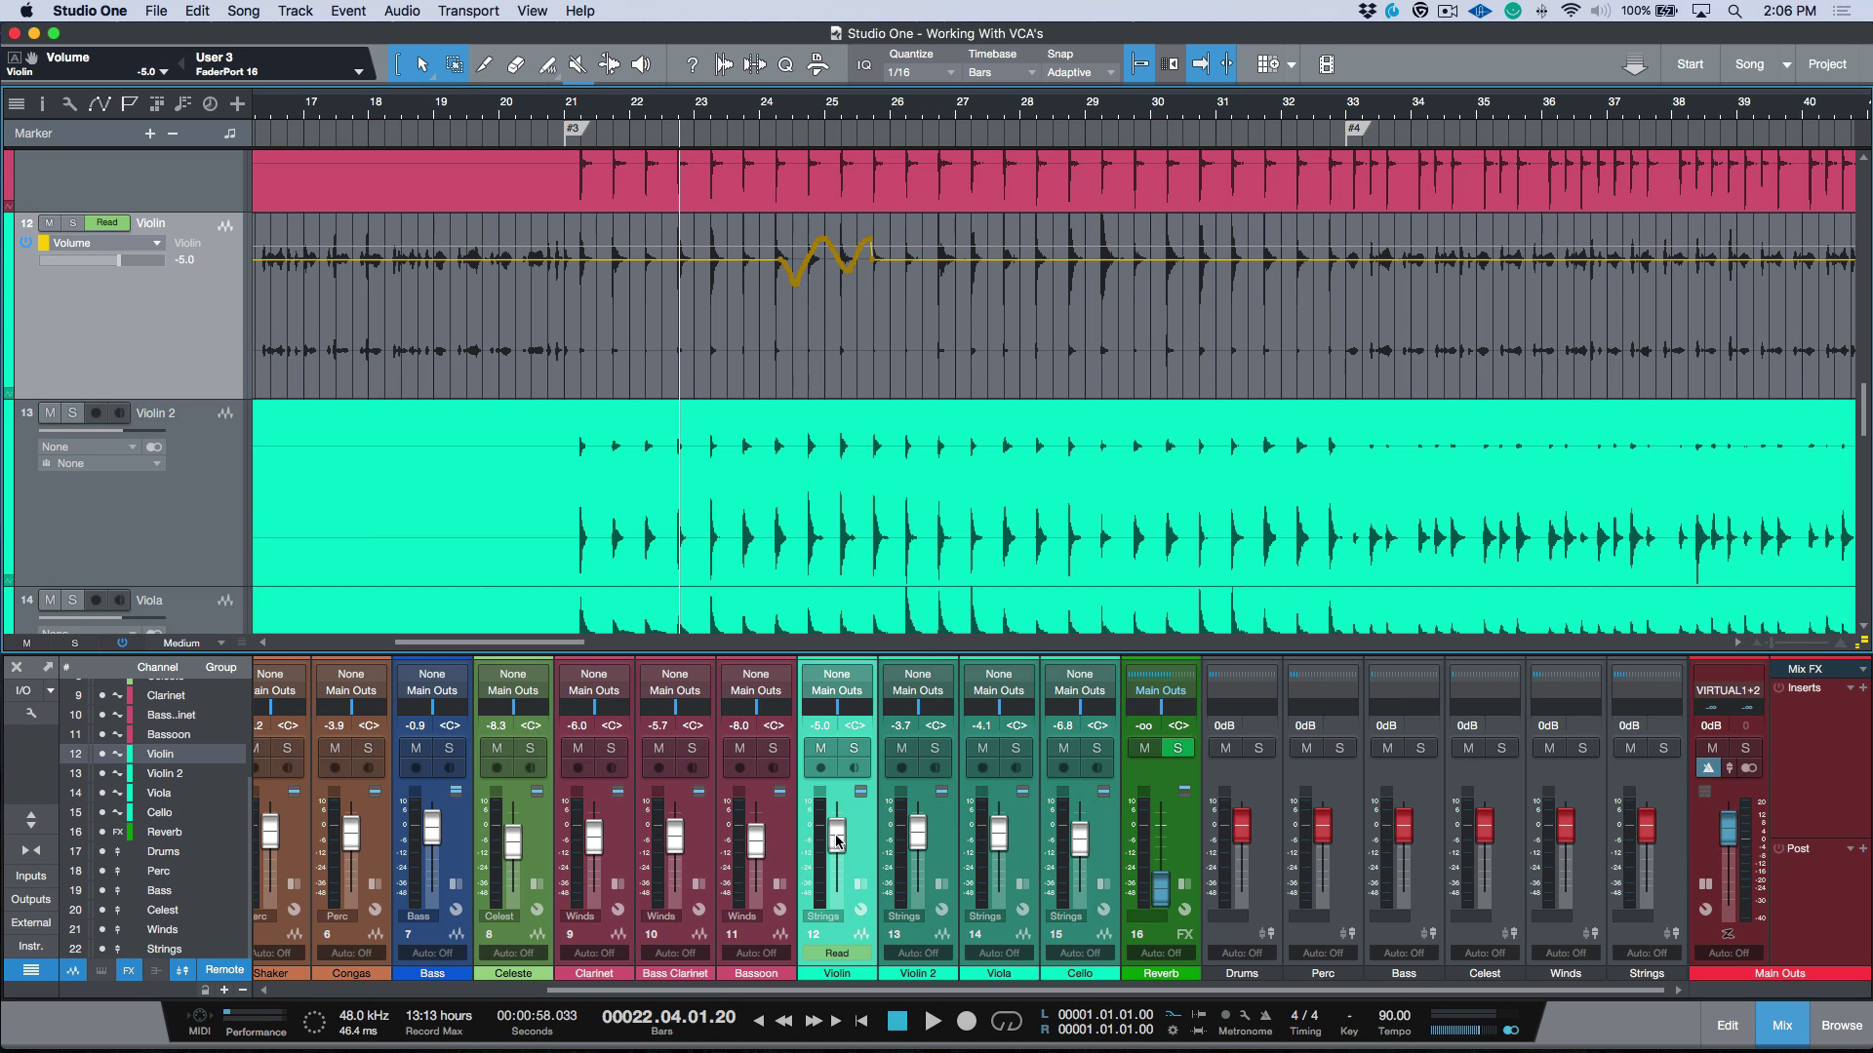
# - Test the Violin automation during playback by lowering the Violin fader to about -9.4 dB and riding the Strings VCA fader
pyautogui.moveTo(836, 841); pyautogui.dragTo(836, 850)
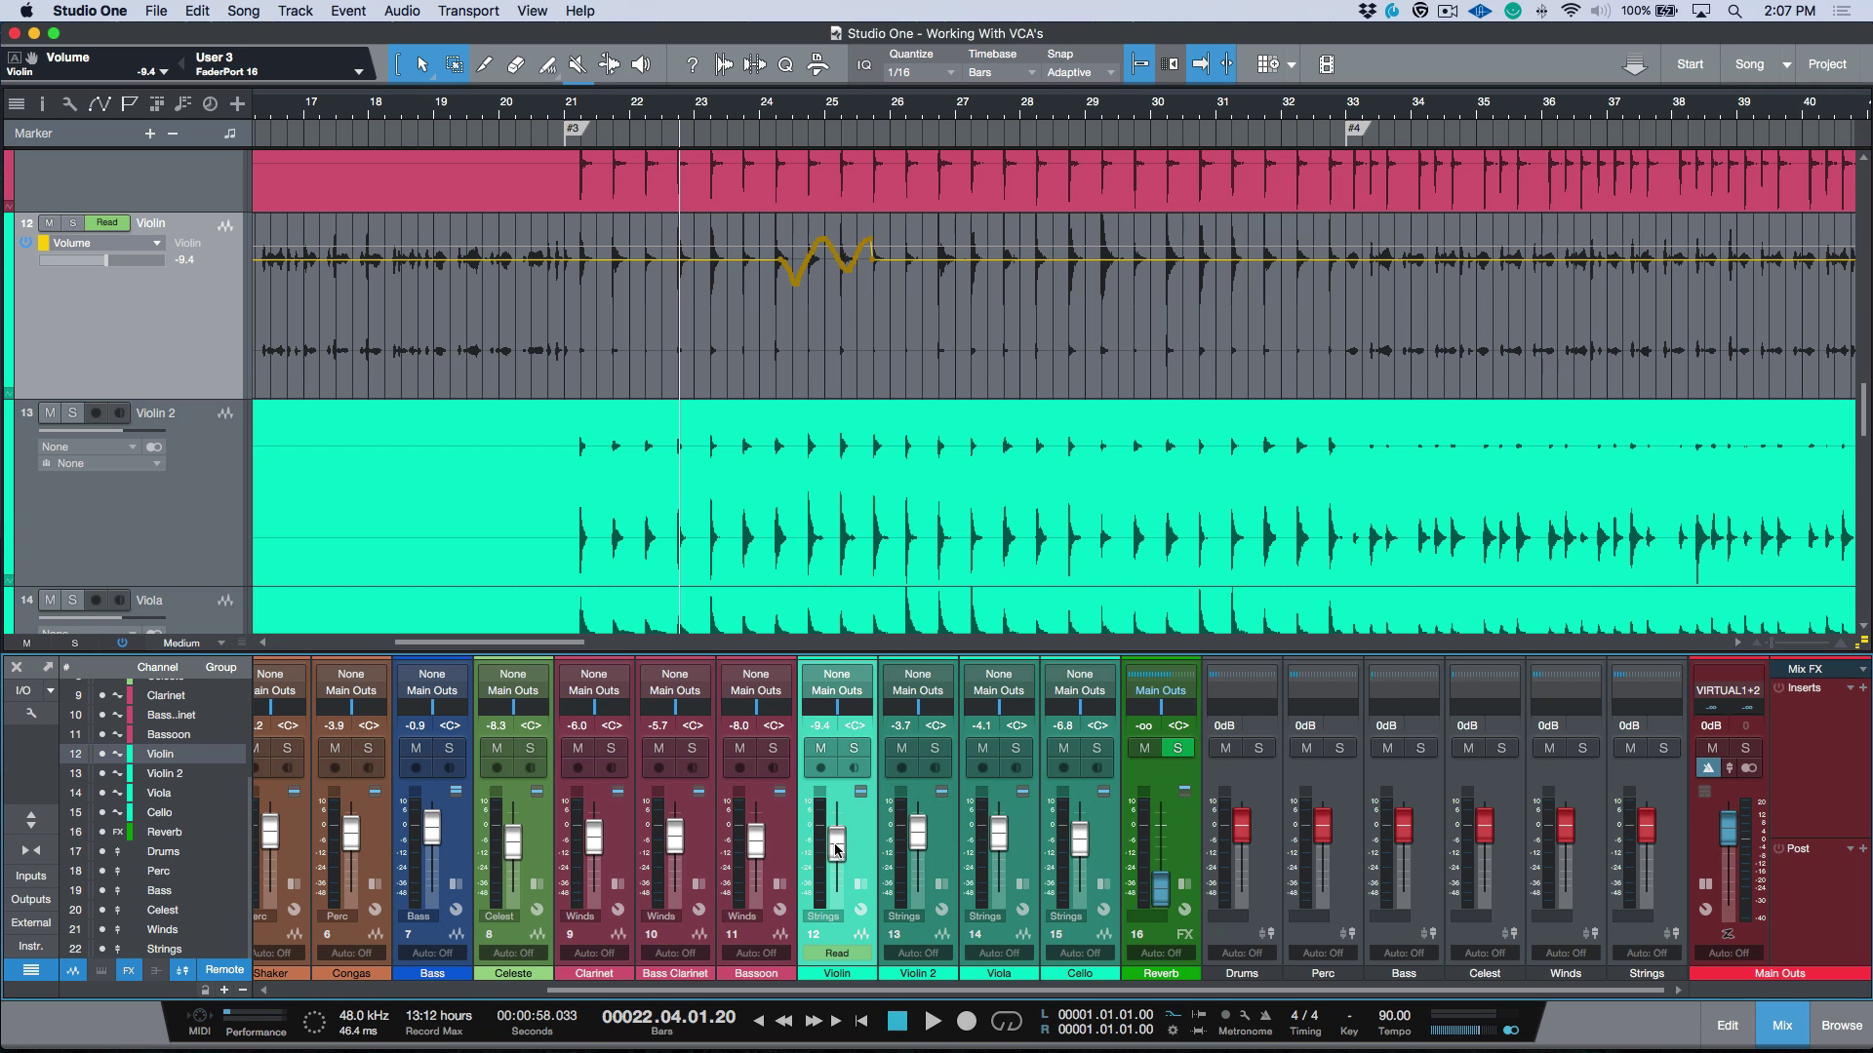
pyautogui.press('space')
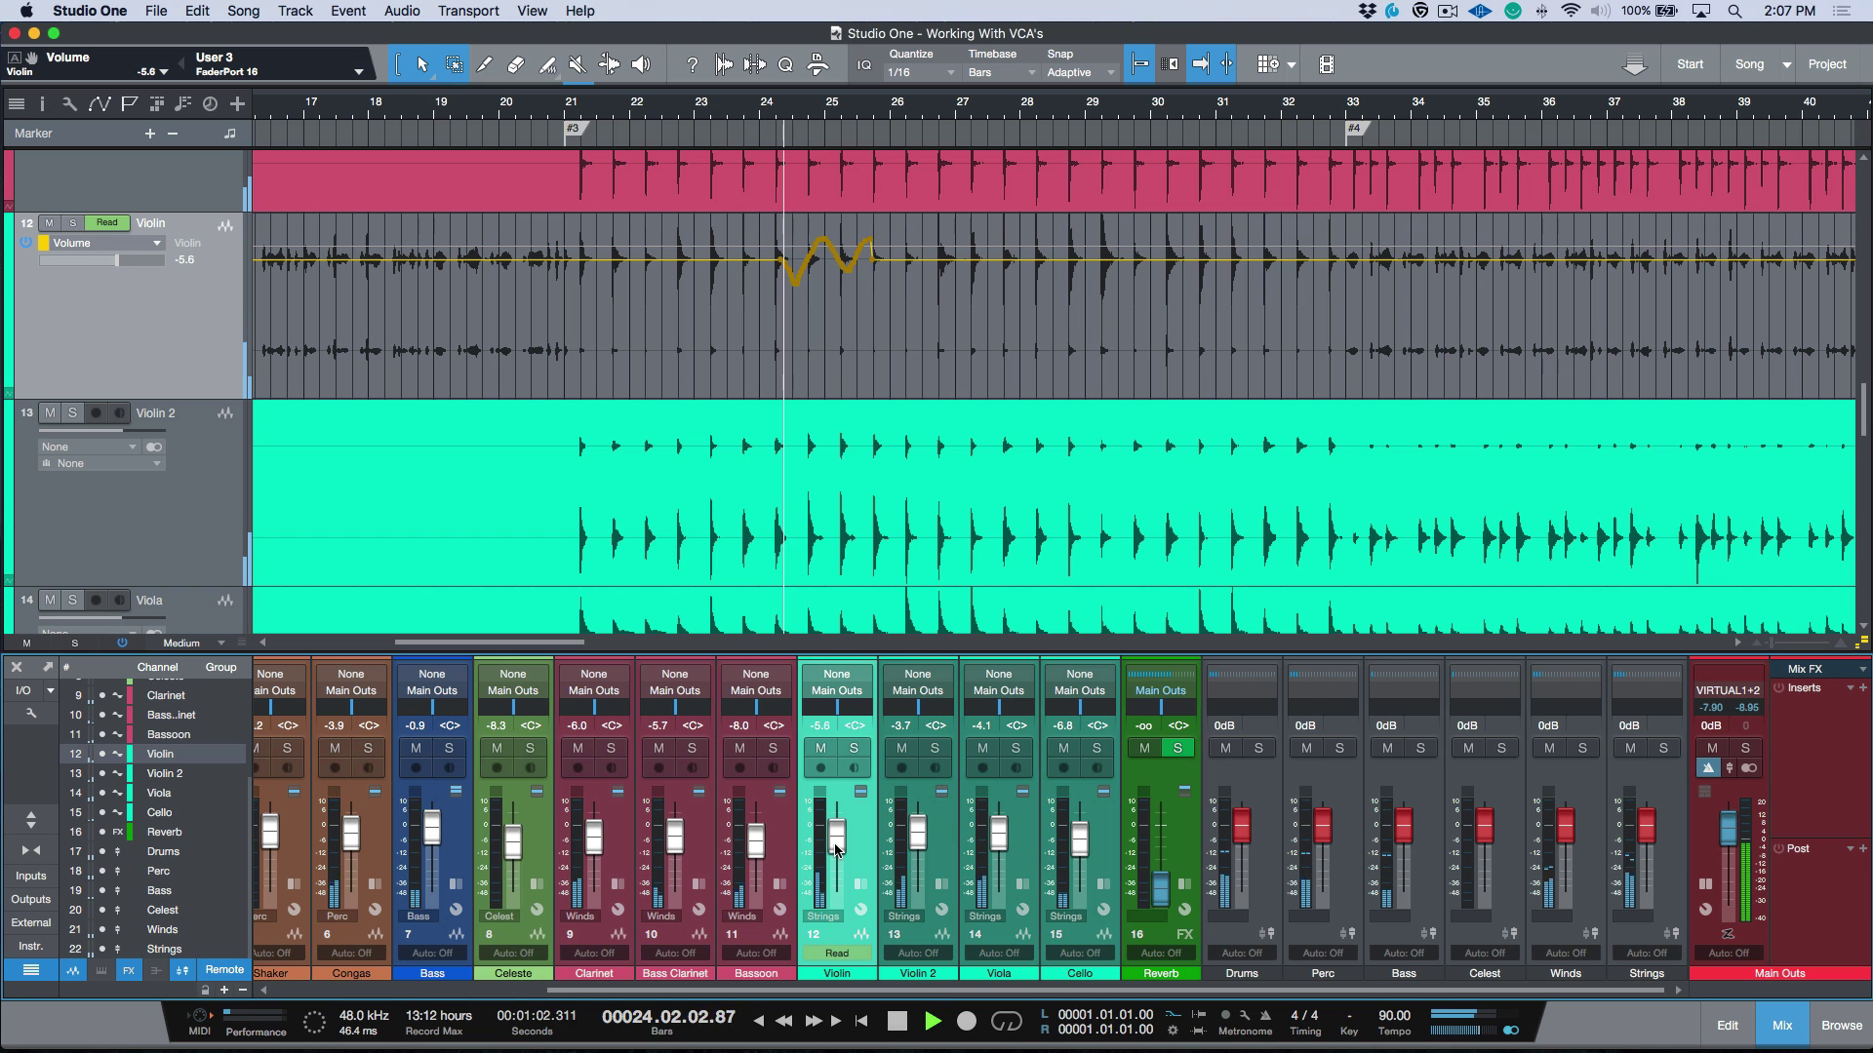
pyautogui.press('space')
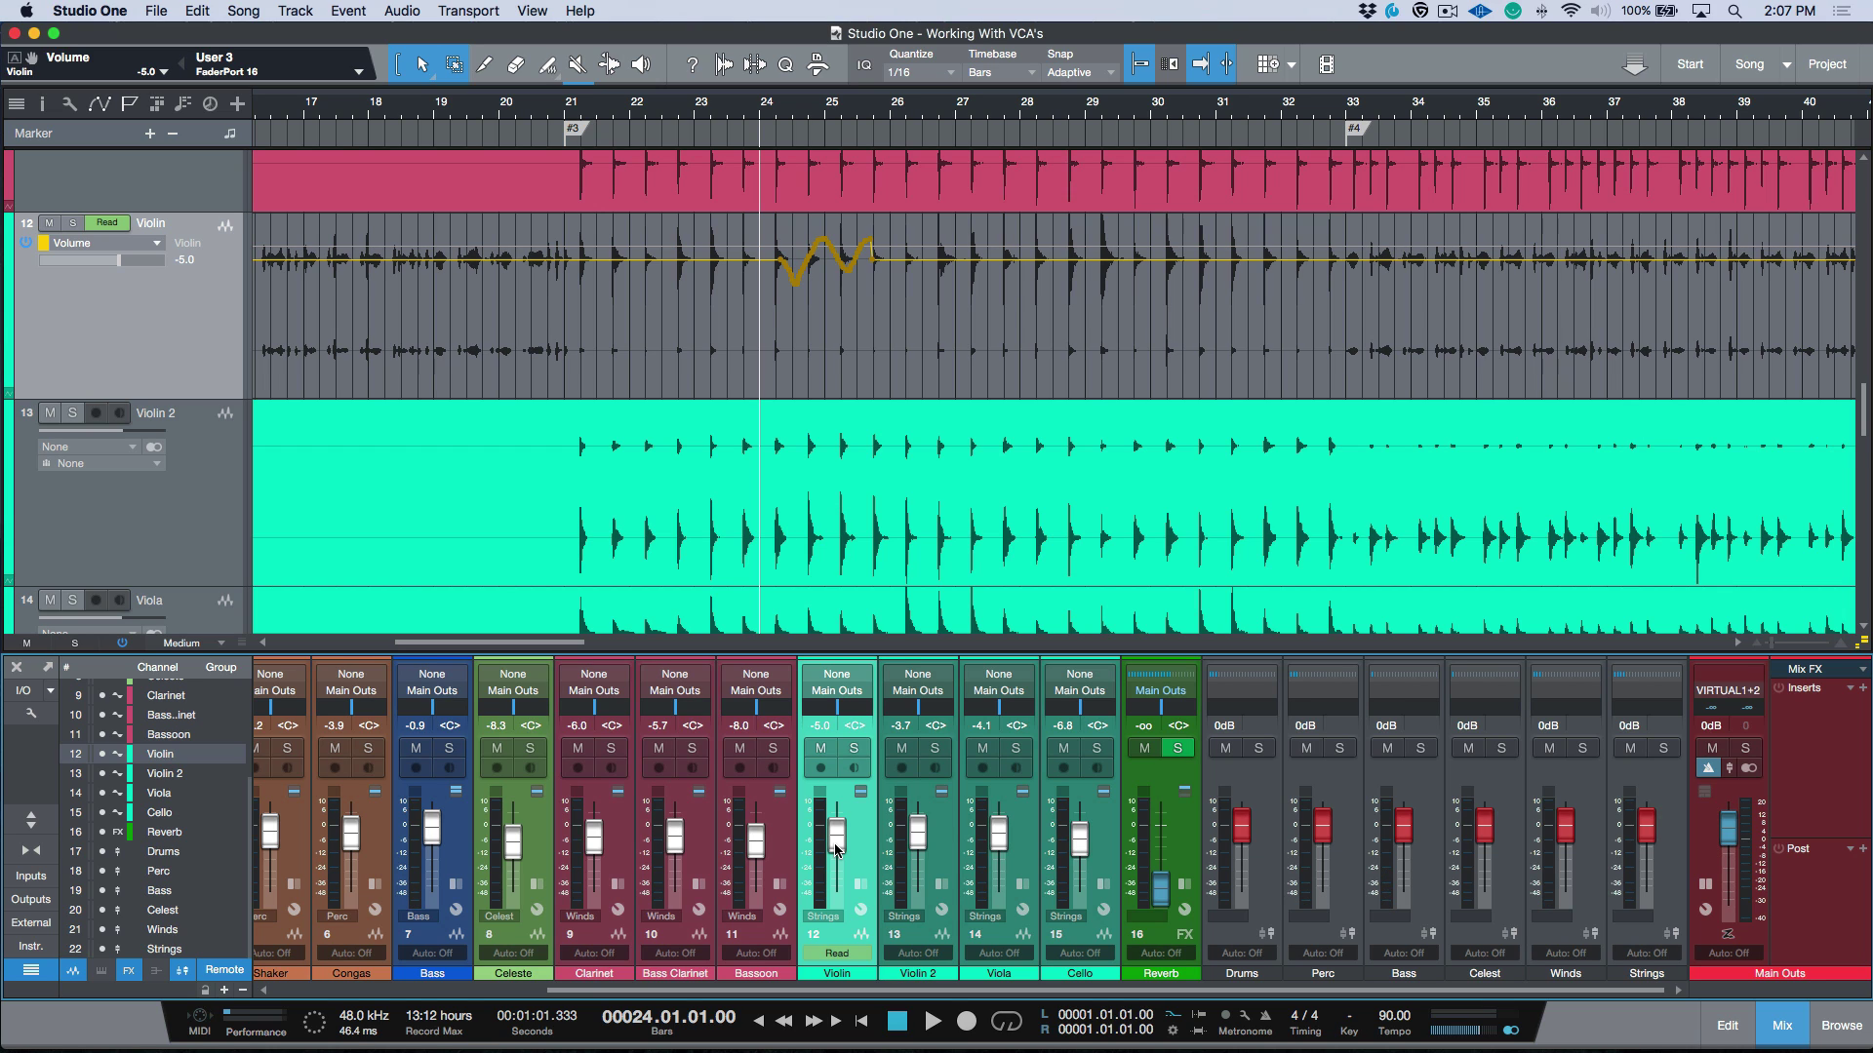
pyautogui.press('space')
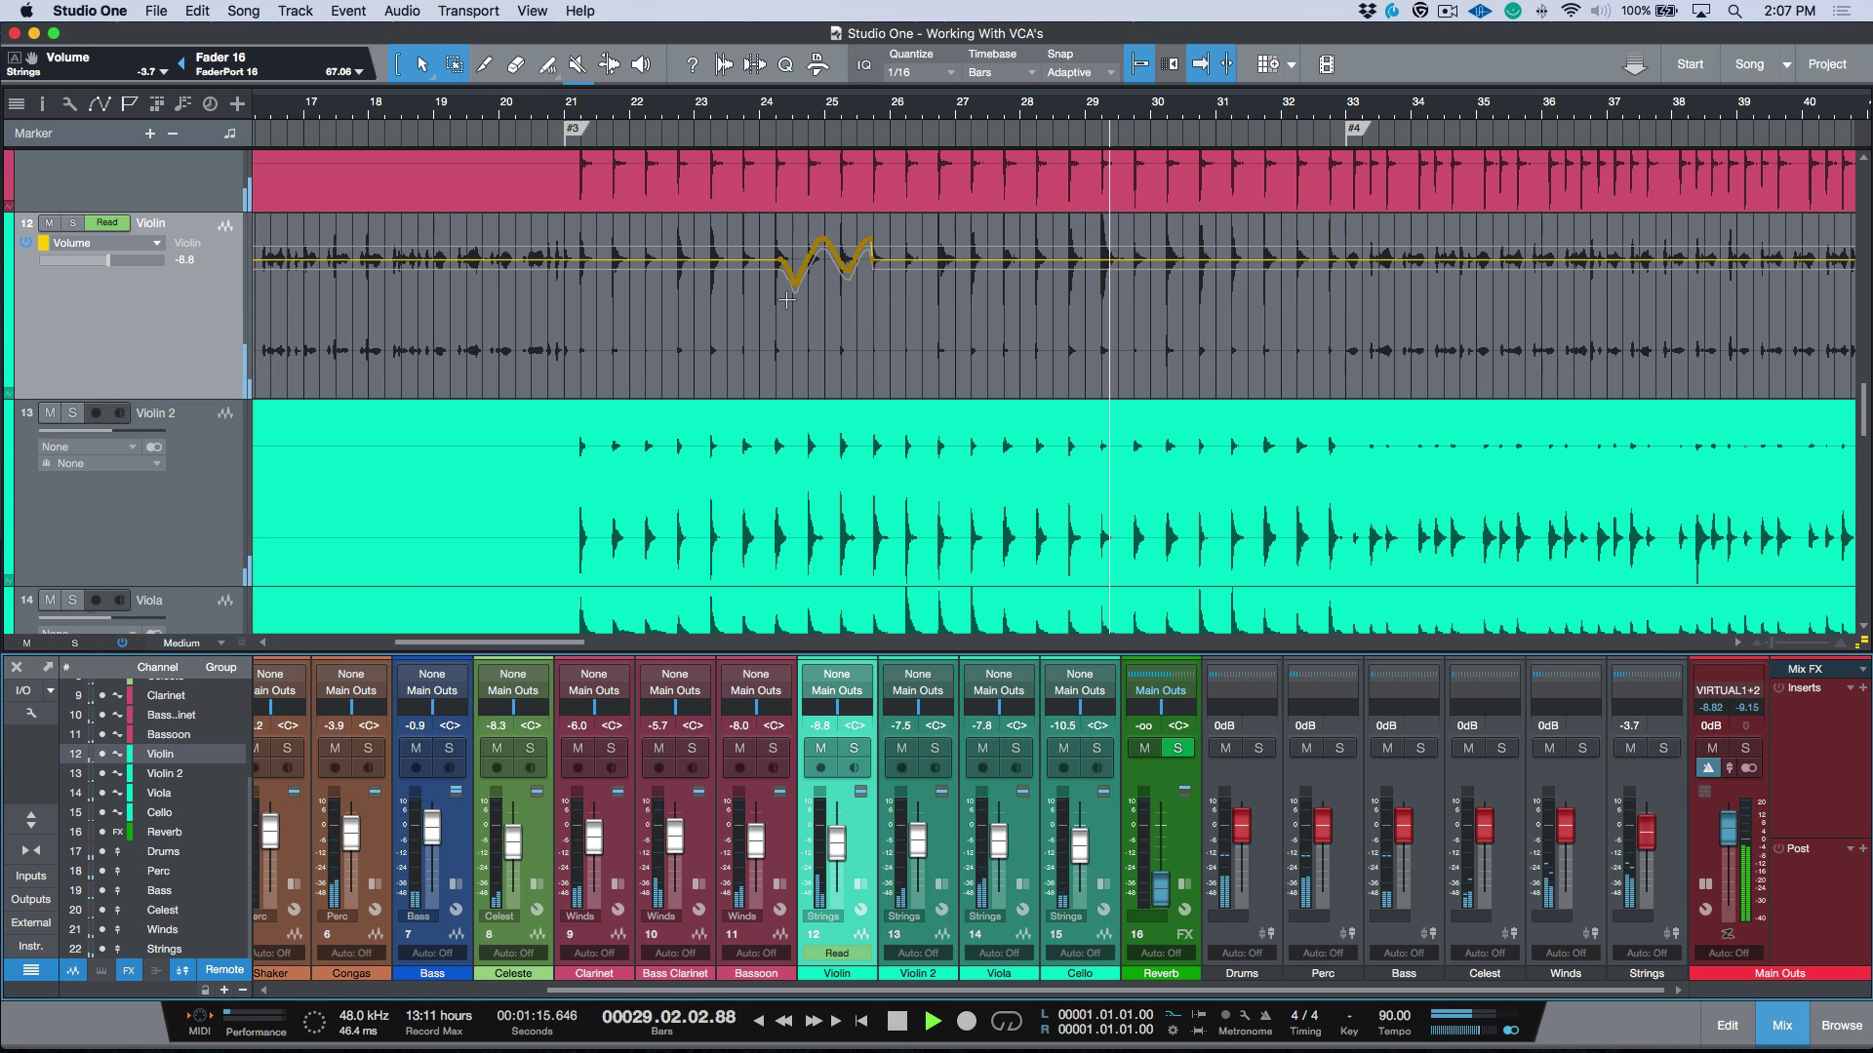
pyautogui.press('space')
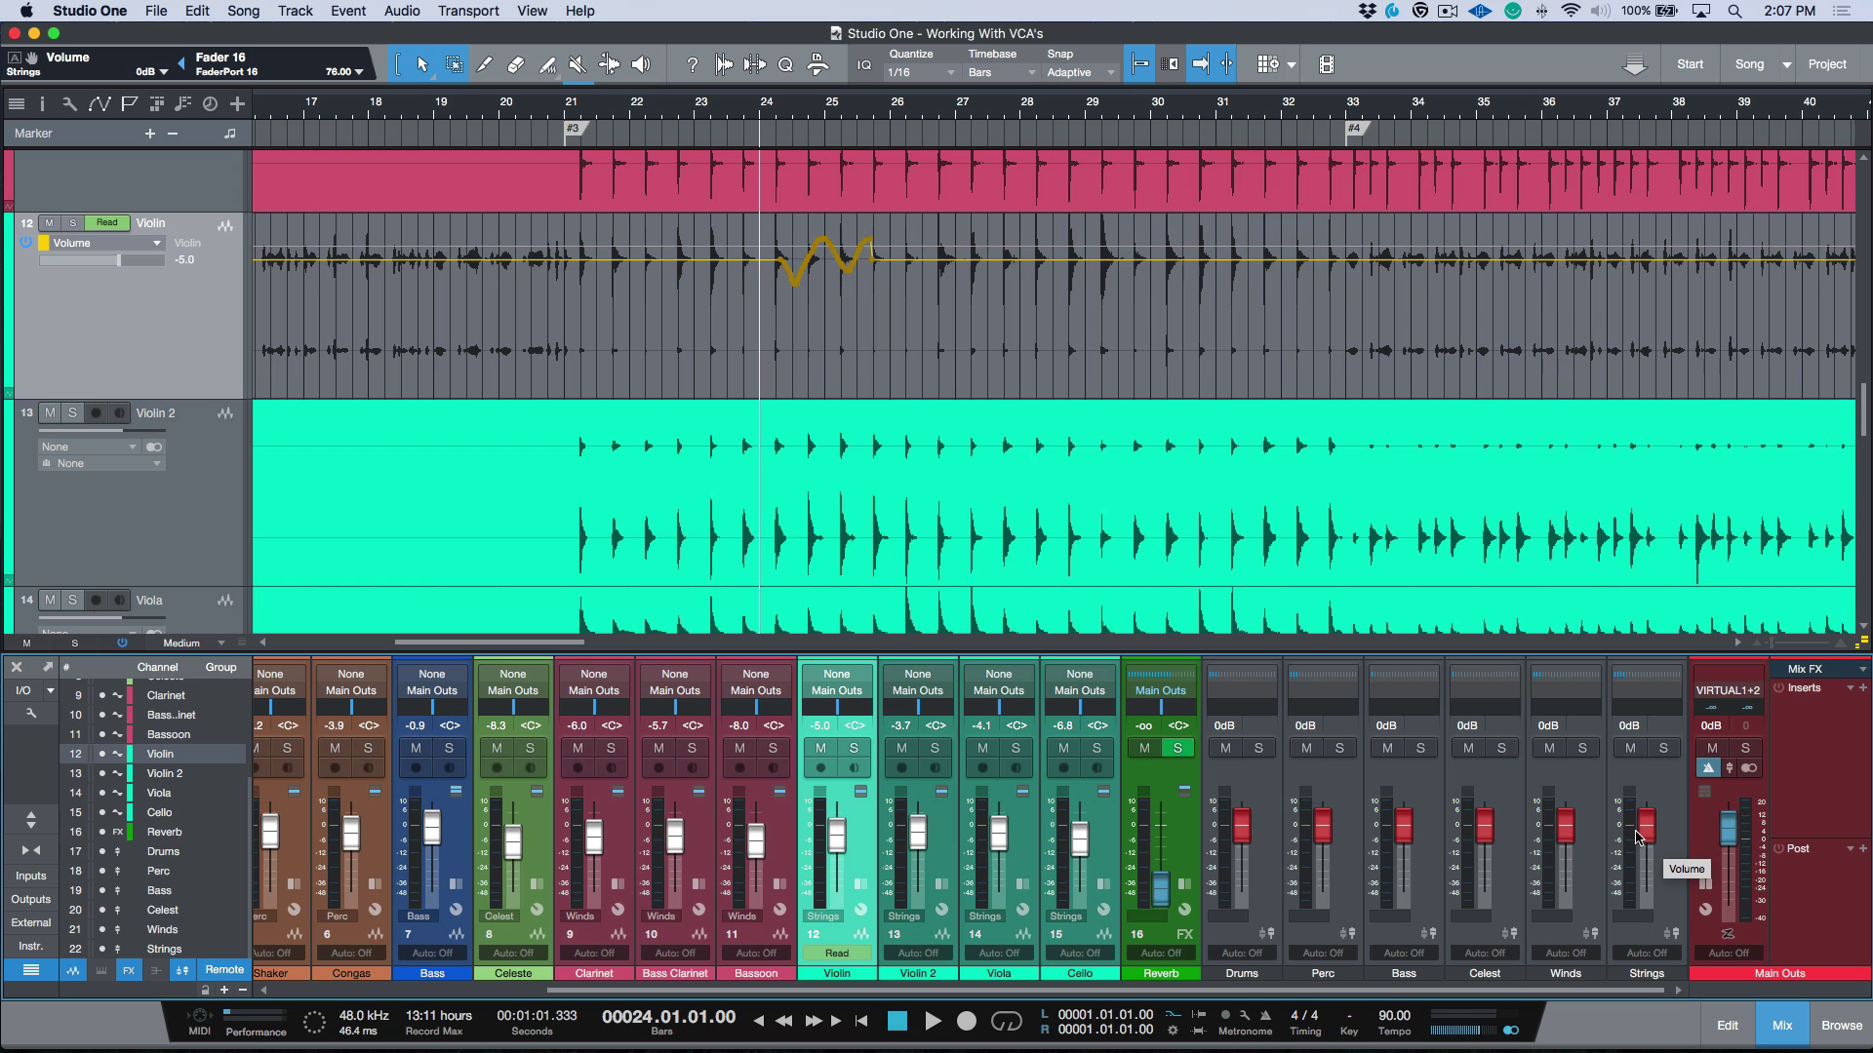
# - Delete the recorded volume automation points around bars 24 to 26 on the Violin track
pyautogui.moveTo(939, 346); pyautogui.dragTo(751, 349)
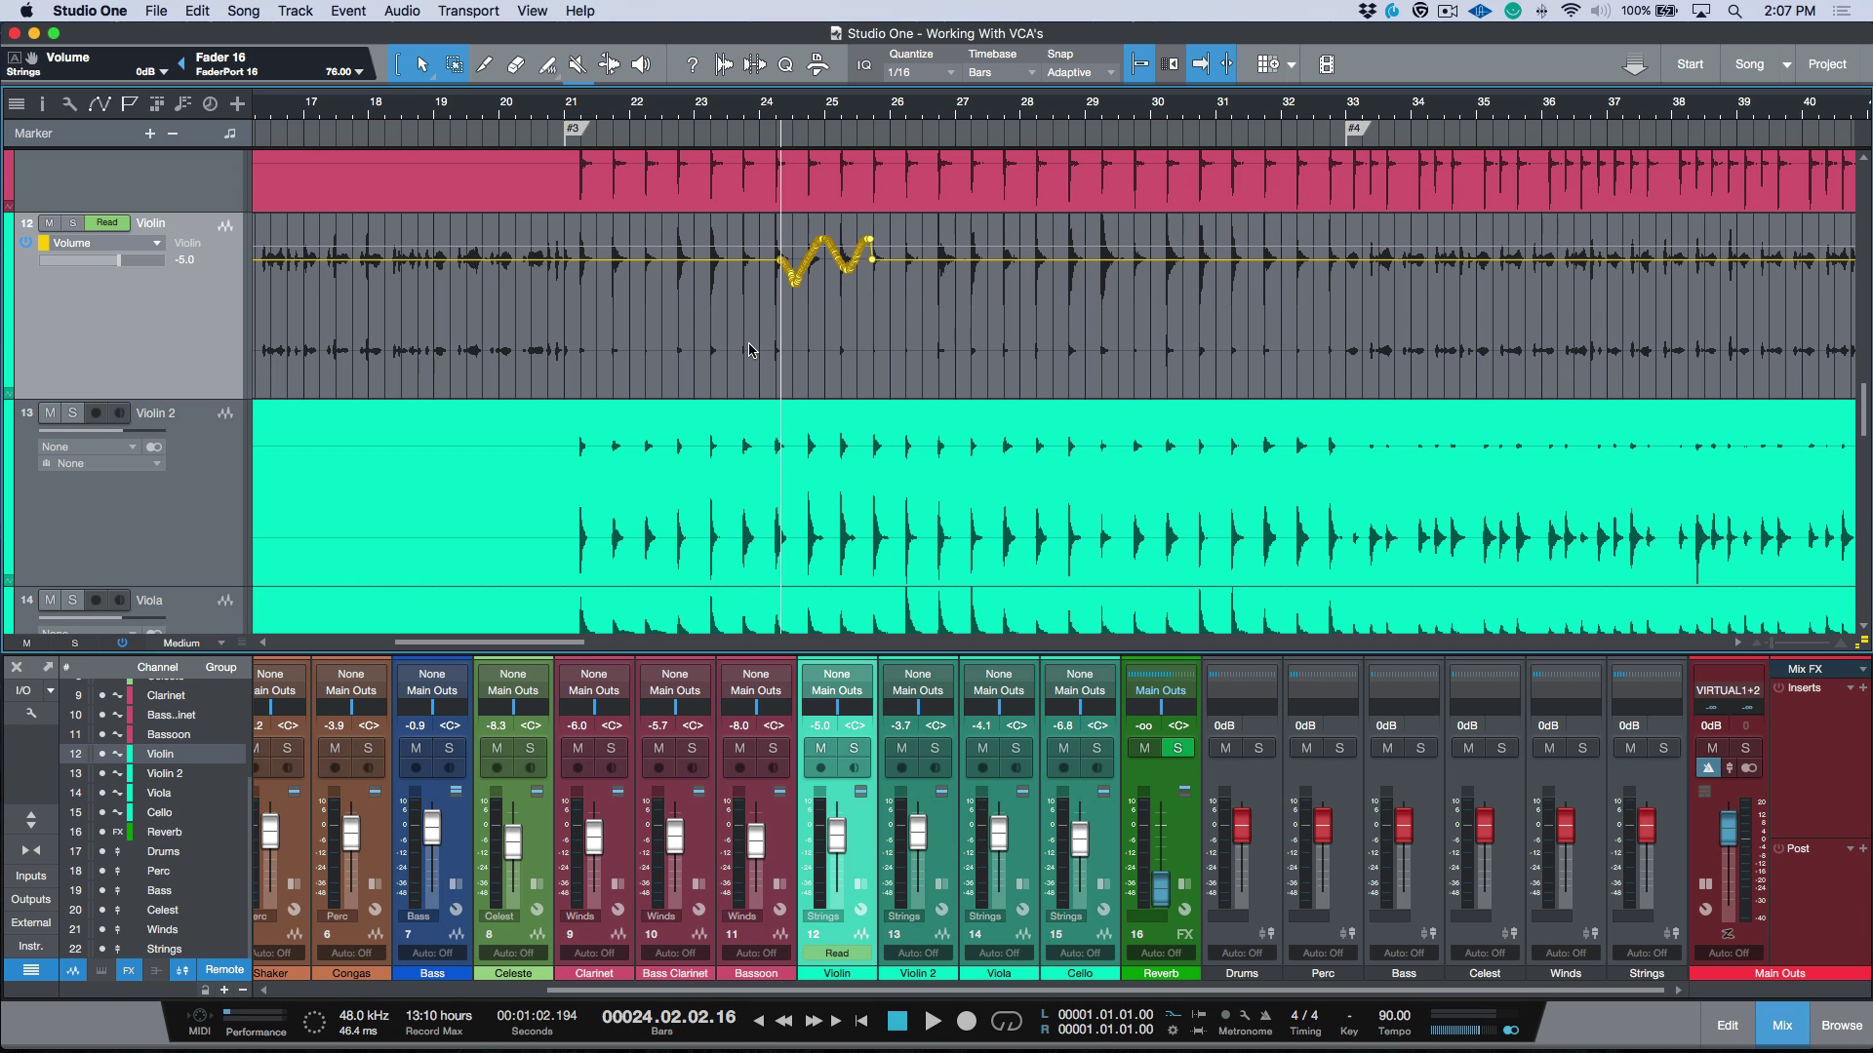
pyautogui.press('Delete')
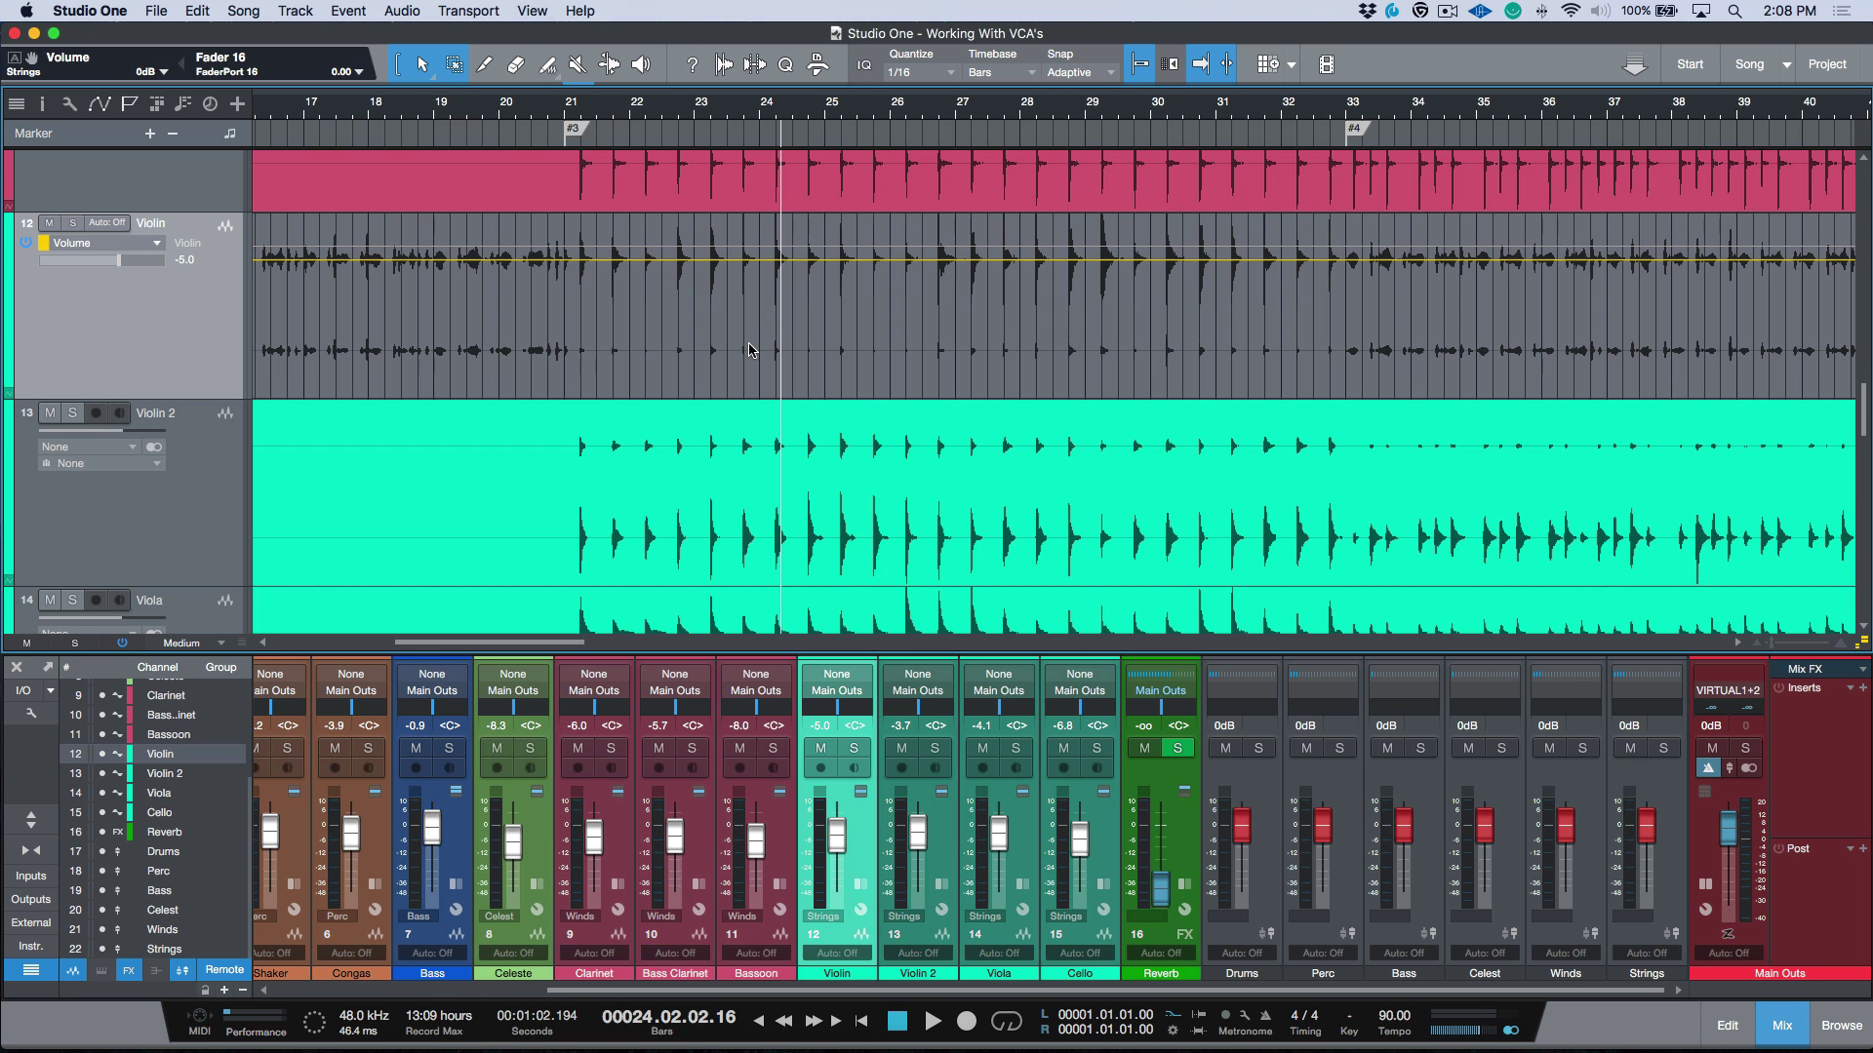
# - Play from marker #4 and set the VCA faders to Drums +3.3, Perc -1.2, Celest -0.4, Winds -0.1 and Strings -5.8 dB
pyautogui.press('z')
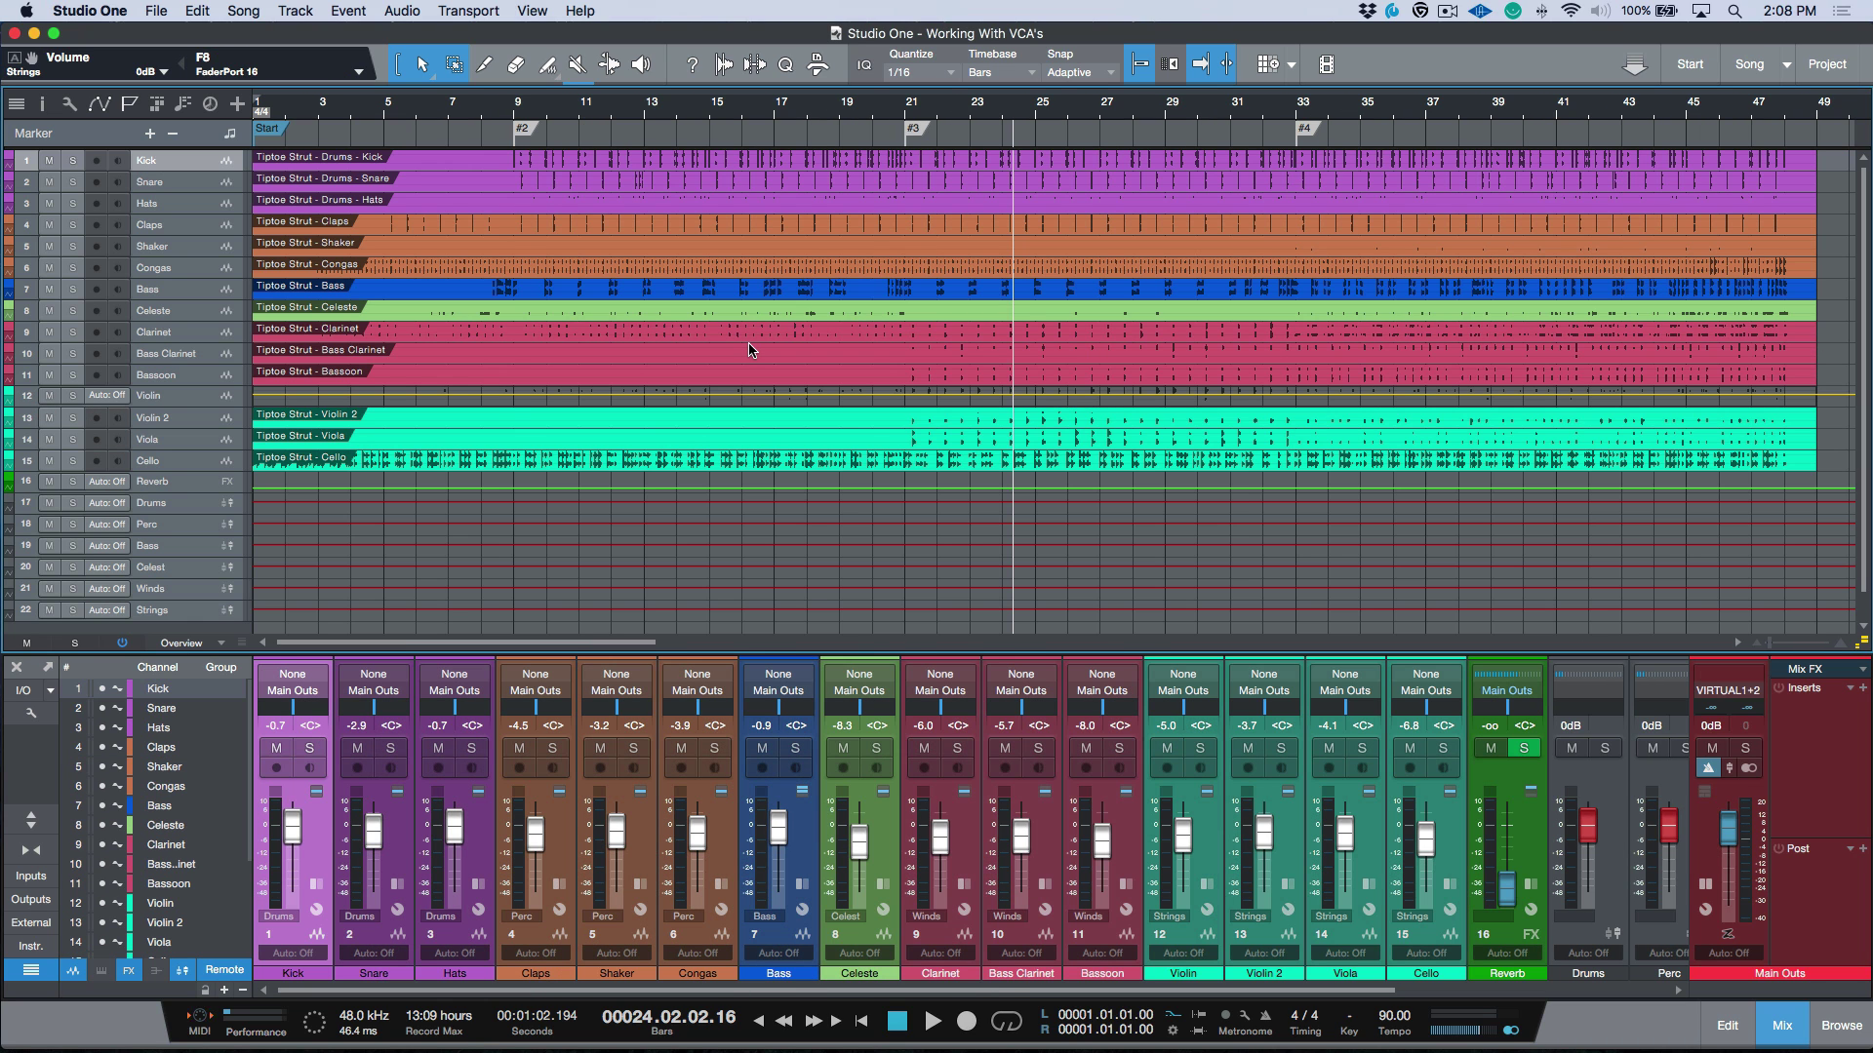
pyautogui.press('n')
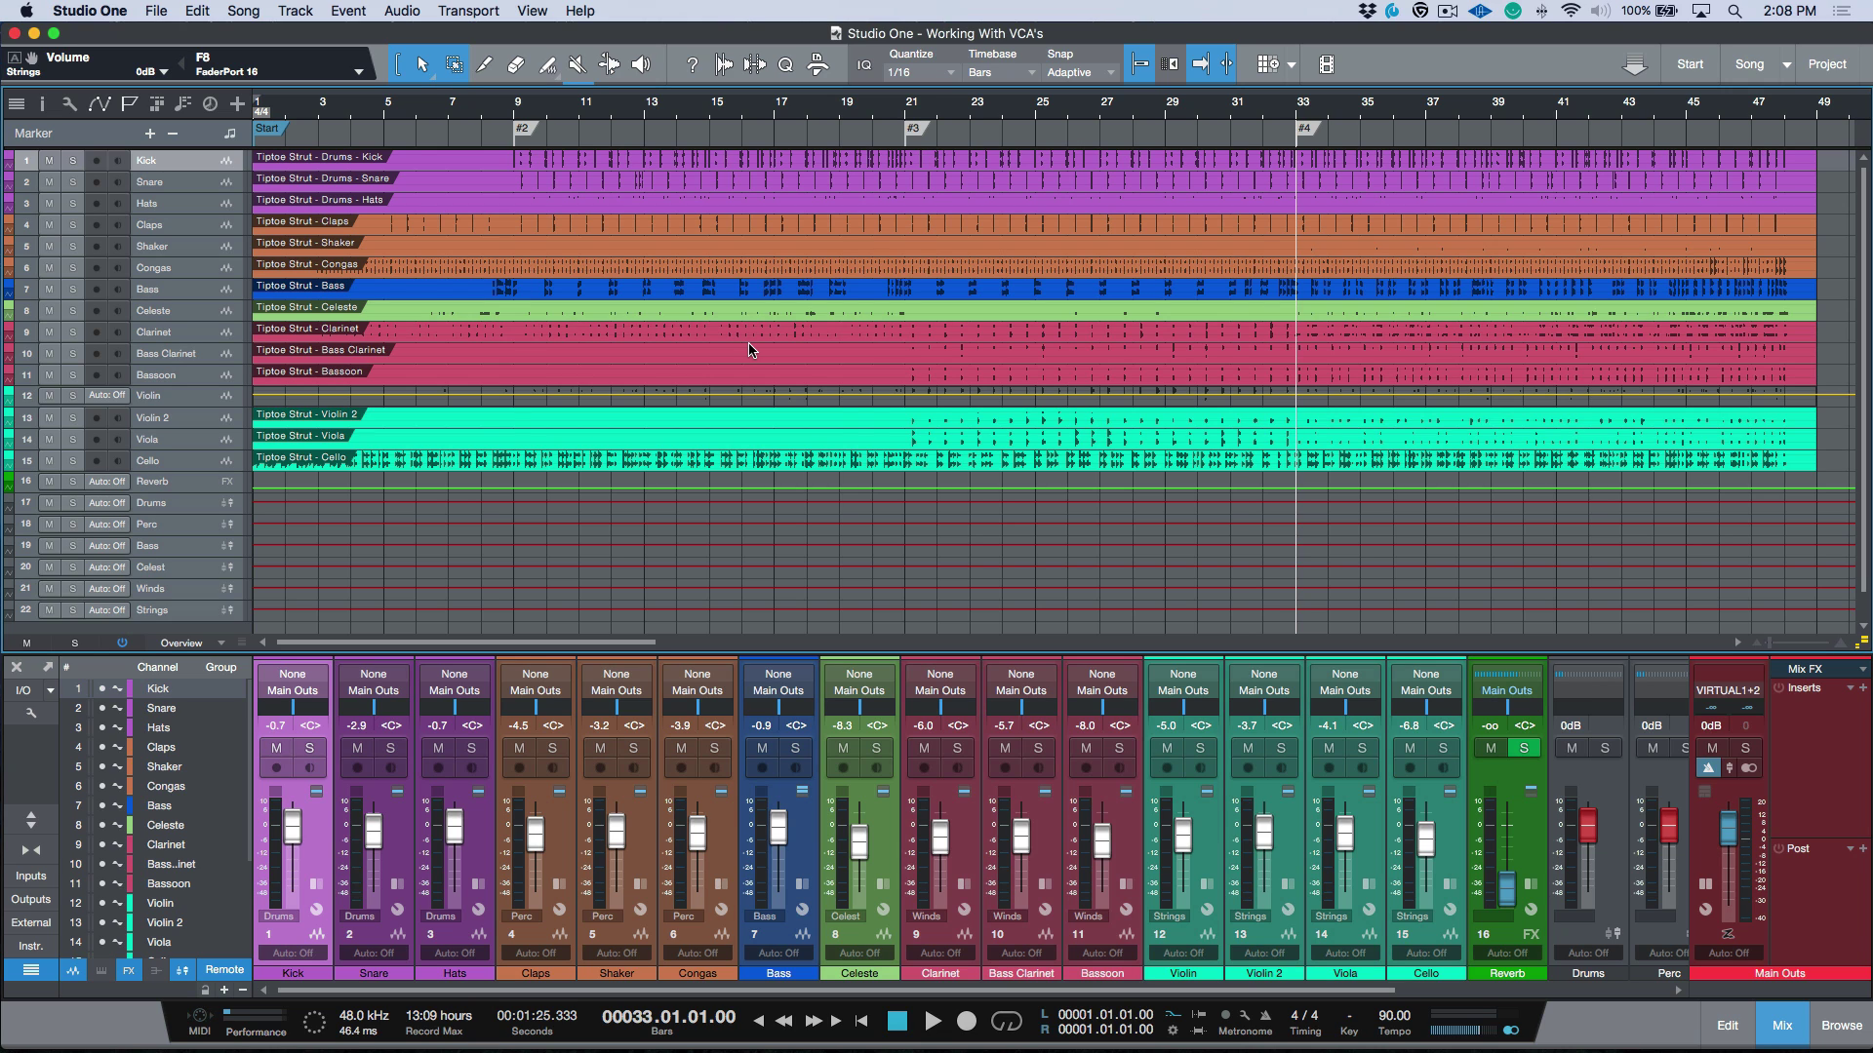
pyautogui.press('space')
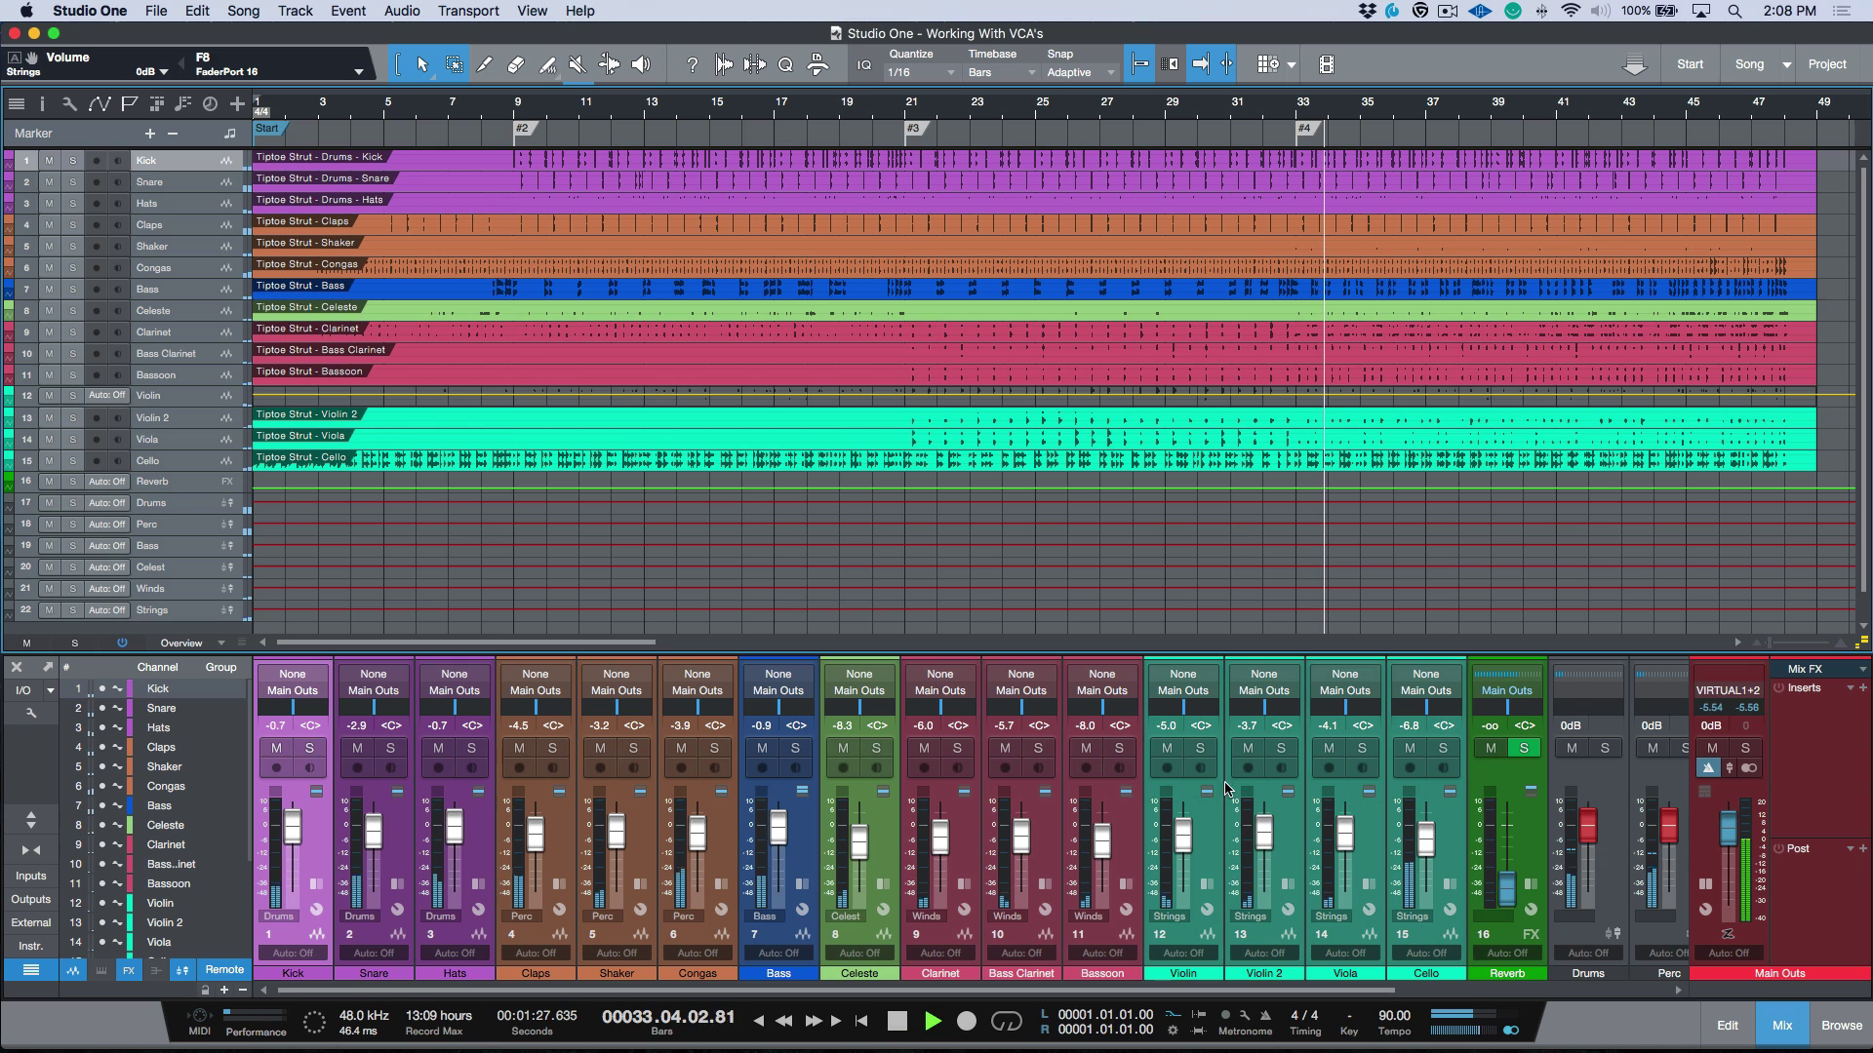
pyautogui.hscroll(5, 1192, 678)
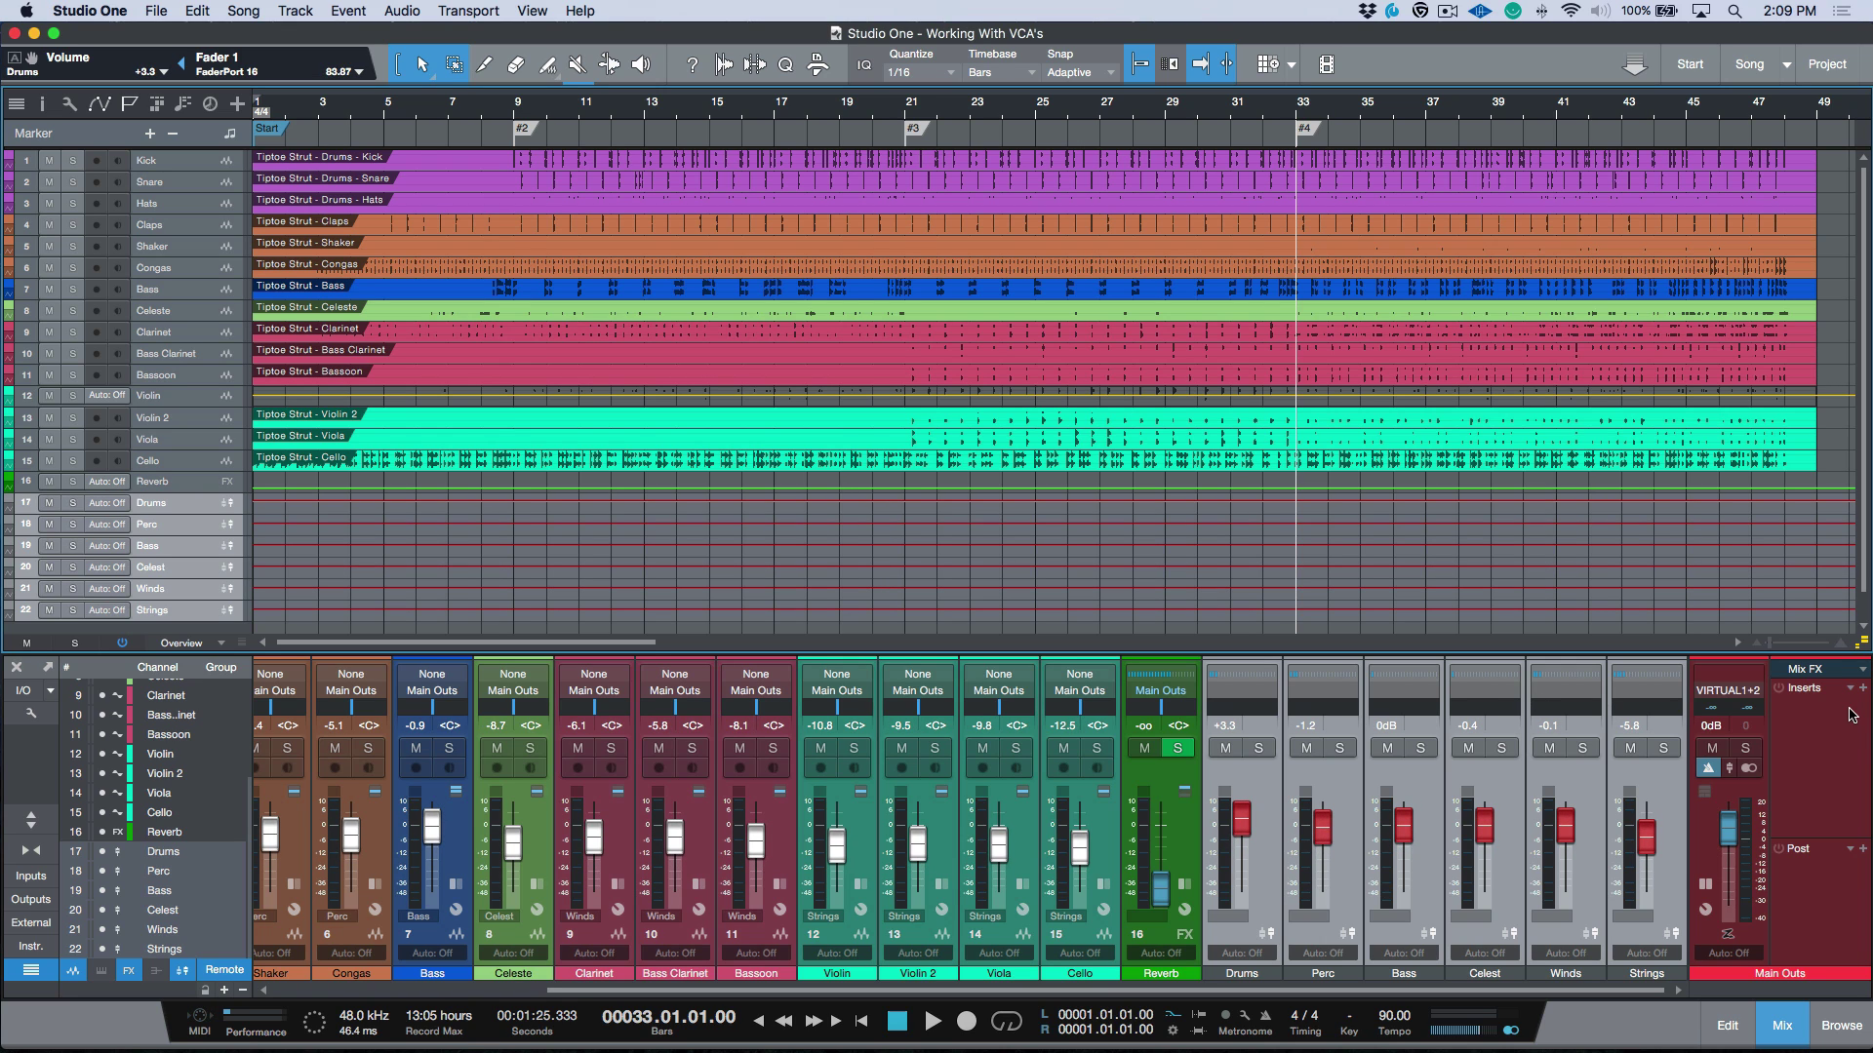
# - Insert the VU Meter effect on Main Outs, set its VU sensitivity to 0.53 and close its window
pyautogui.click(1845, 1038)
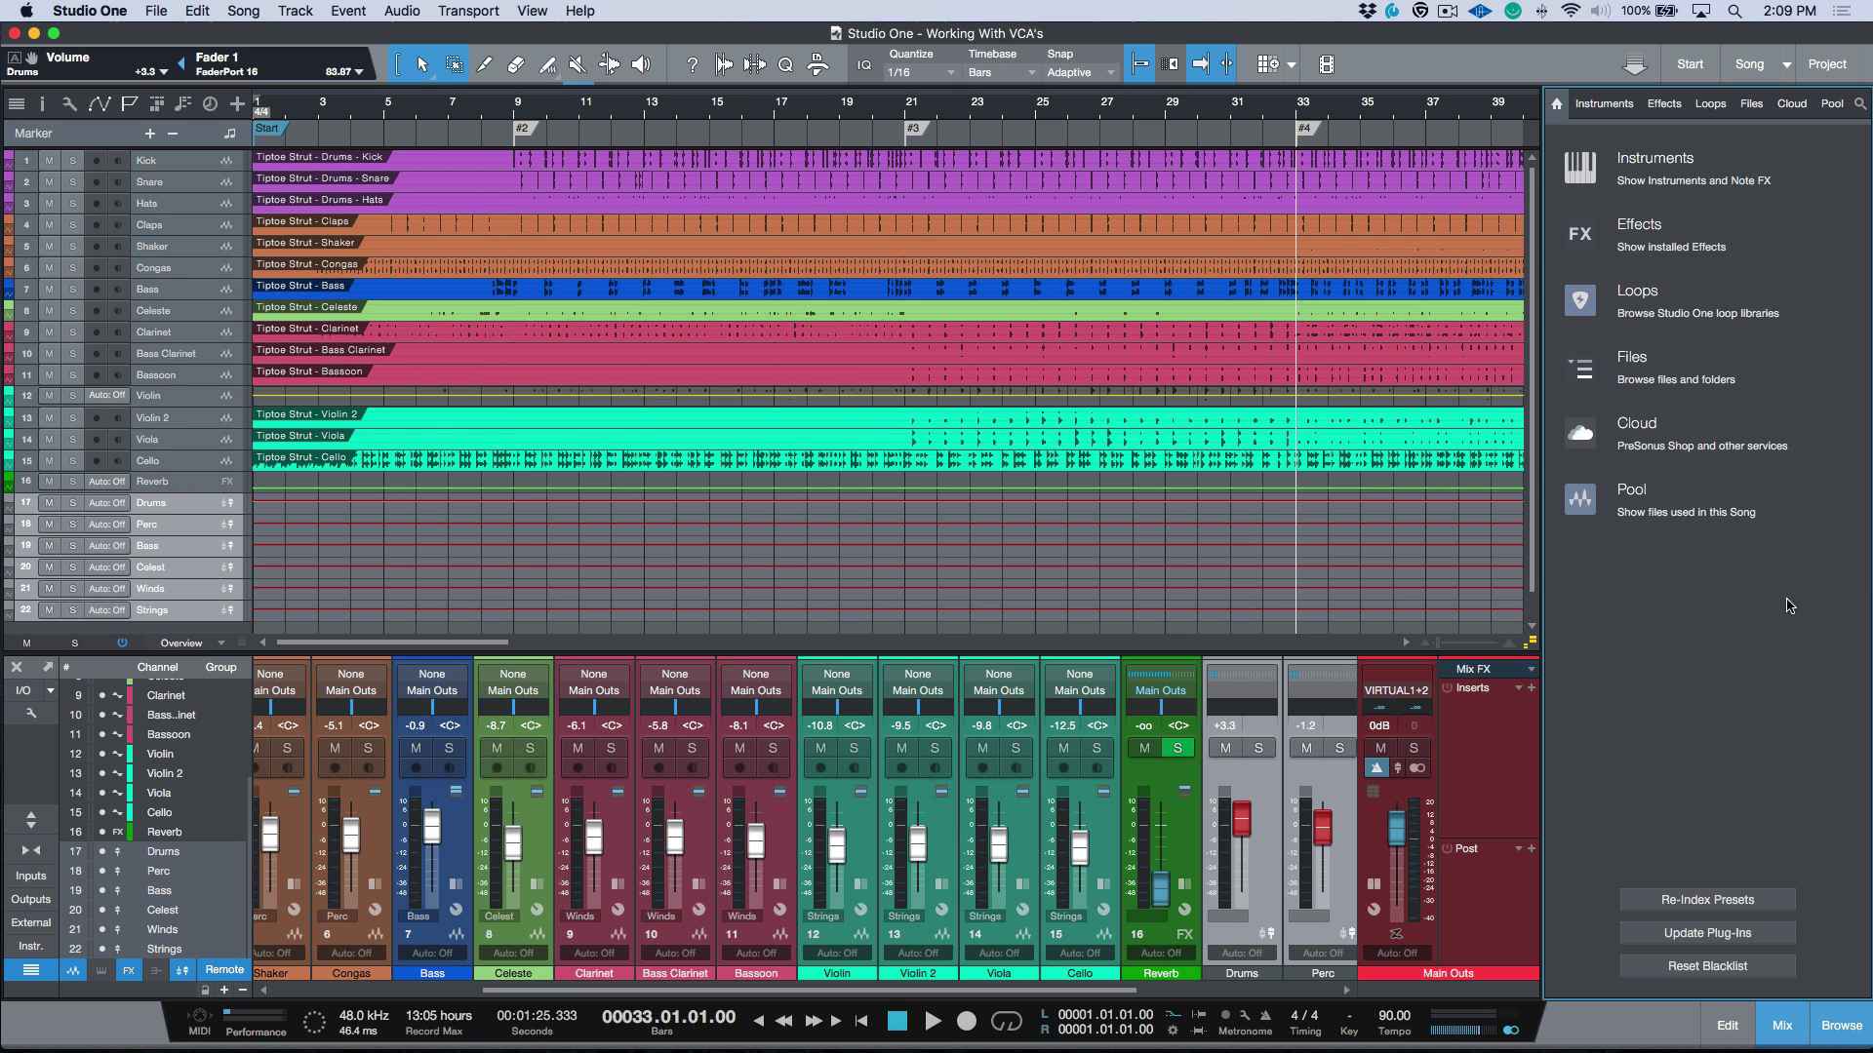
pyautogui.click(1664, 104)
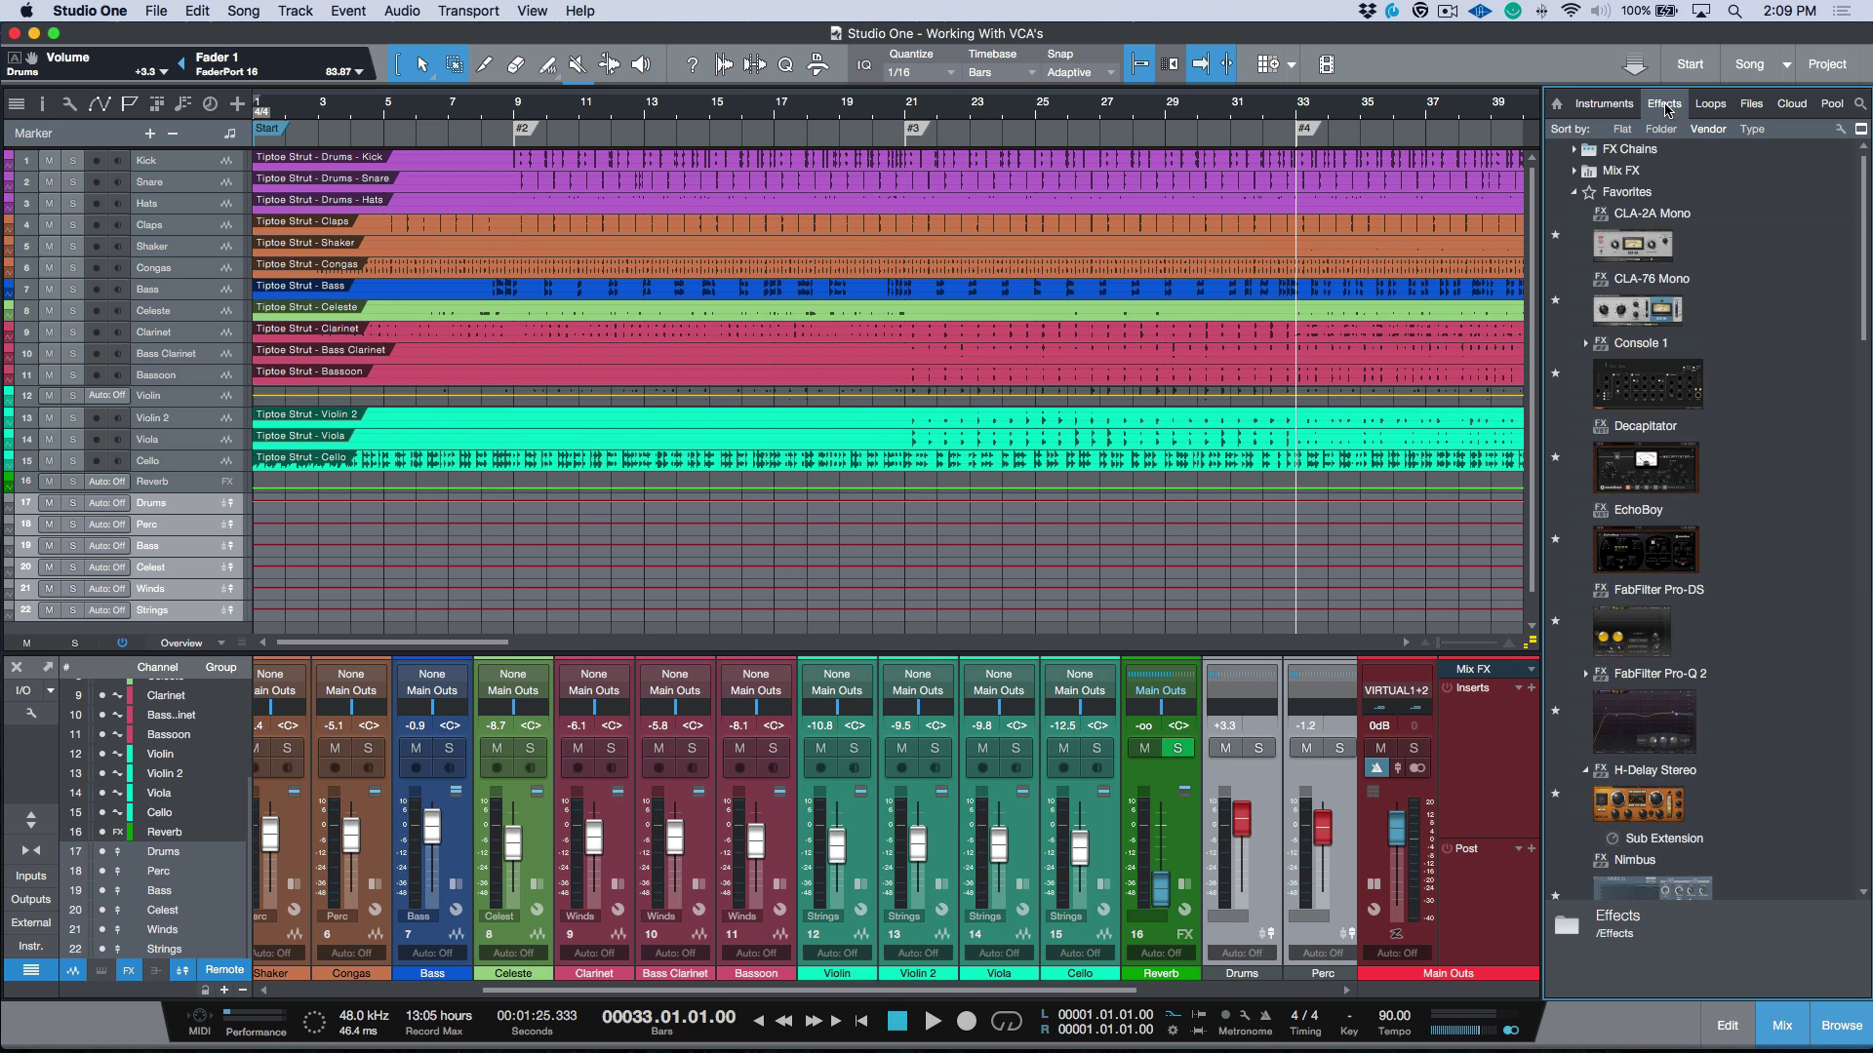
pyautogui.scroll(-10, 1700, 484)
pyautogui.scroll(-20, 1699, 484)
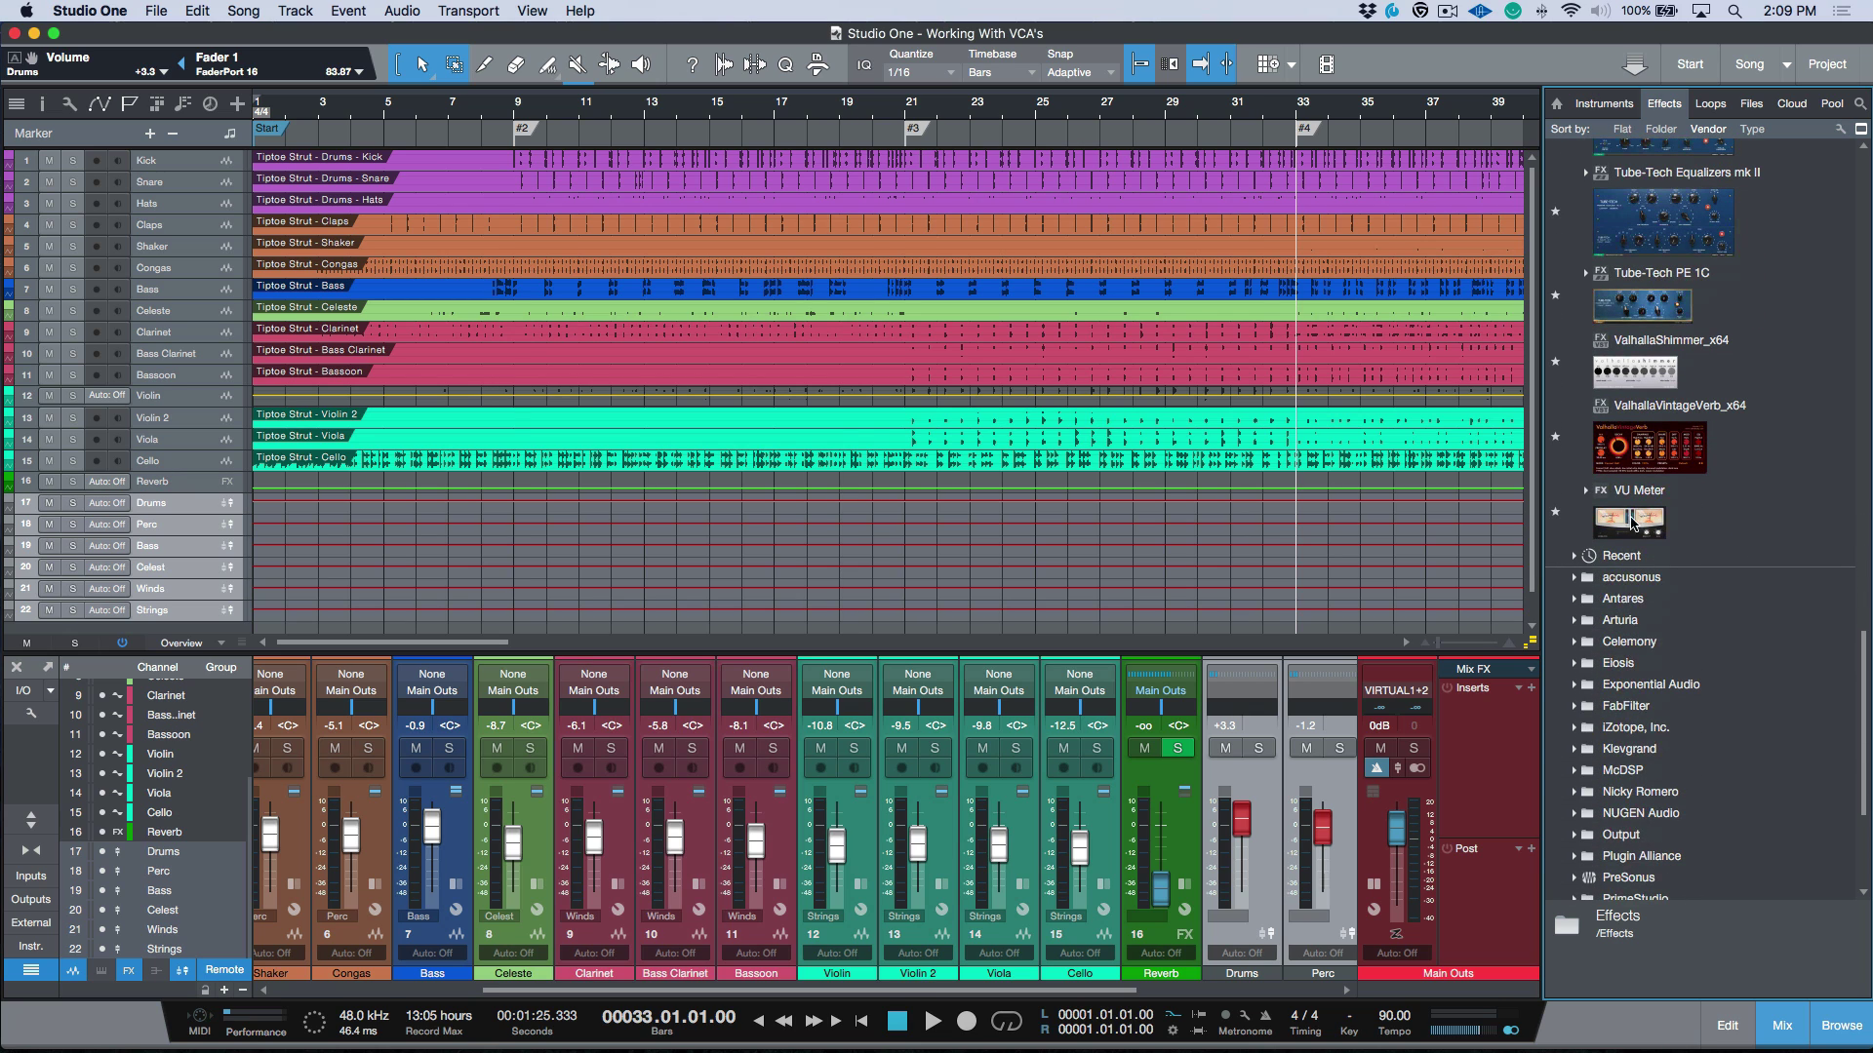
pyautogui.moveTo(1629, 520); pyautogui.dragTo(1499, 739)
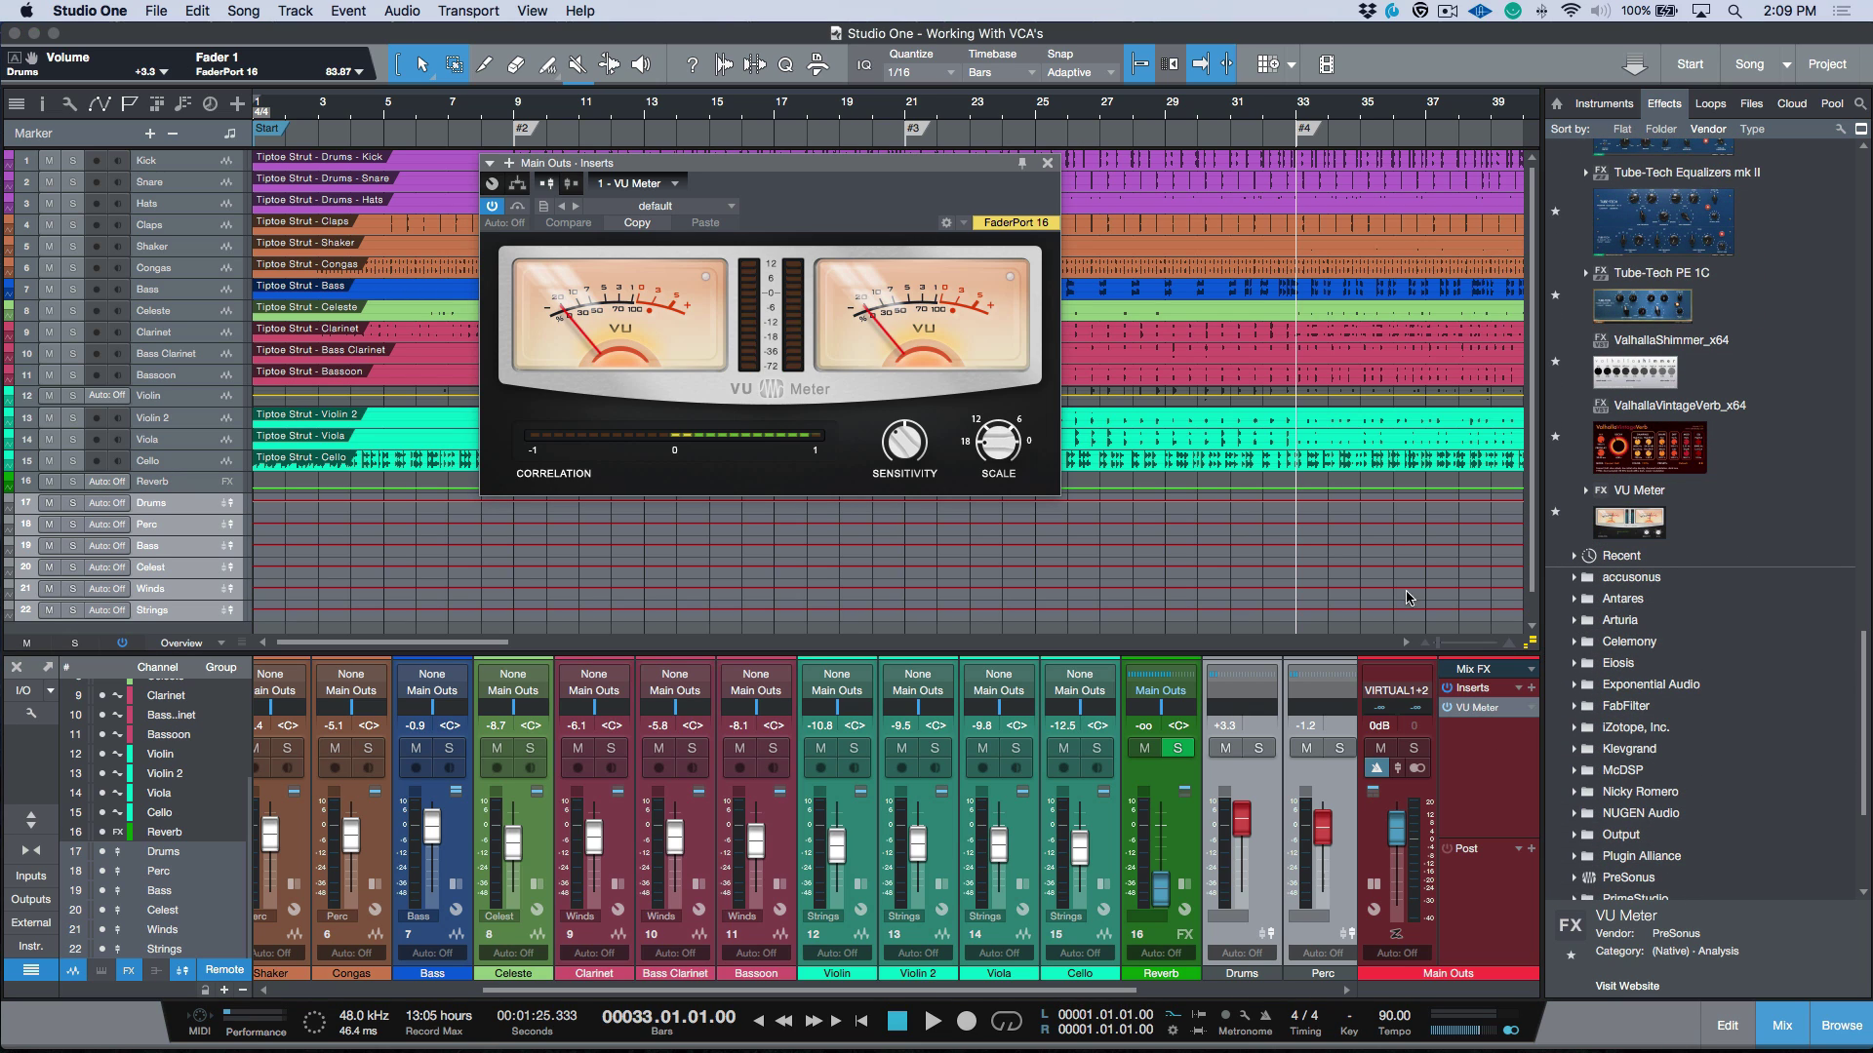
pyautogui.moveTo(990, 441); pyautogui.dragTo(994, 456)
pyautogui.click(1048, 164)
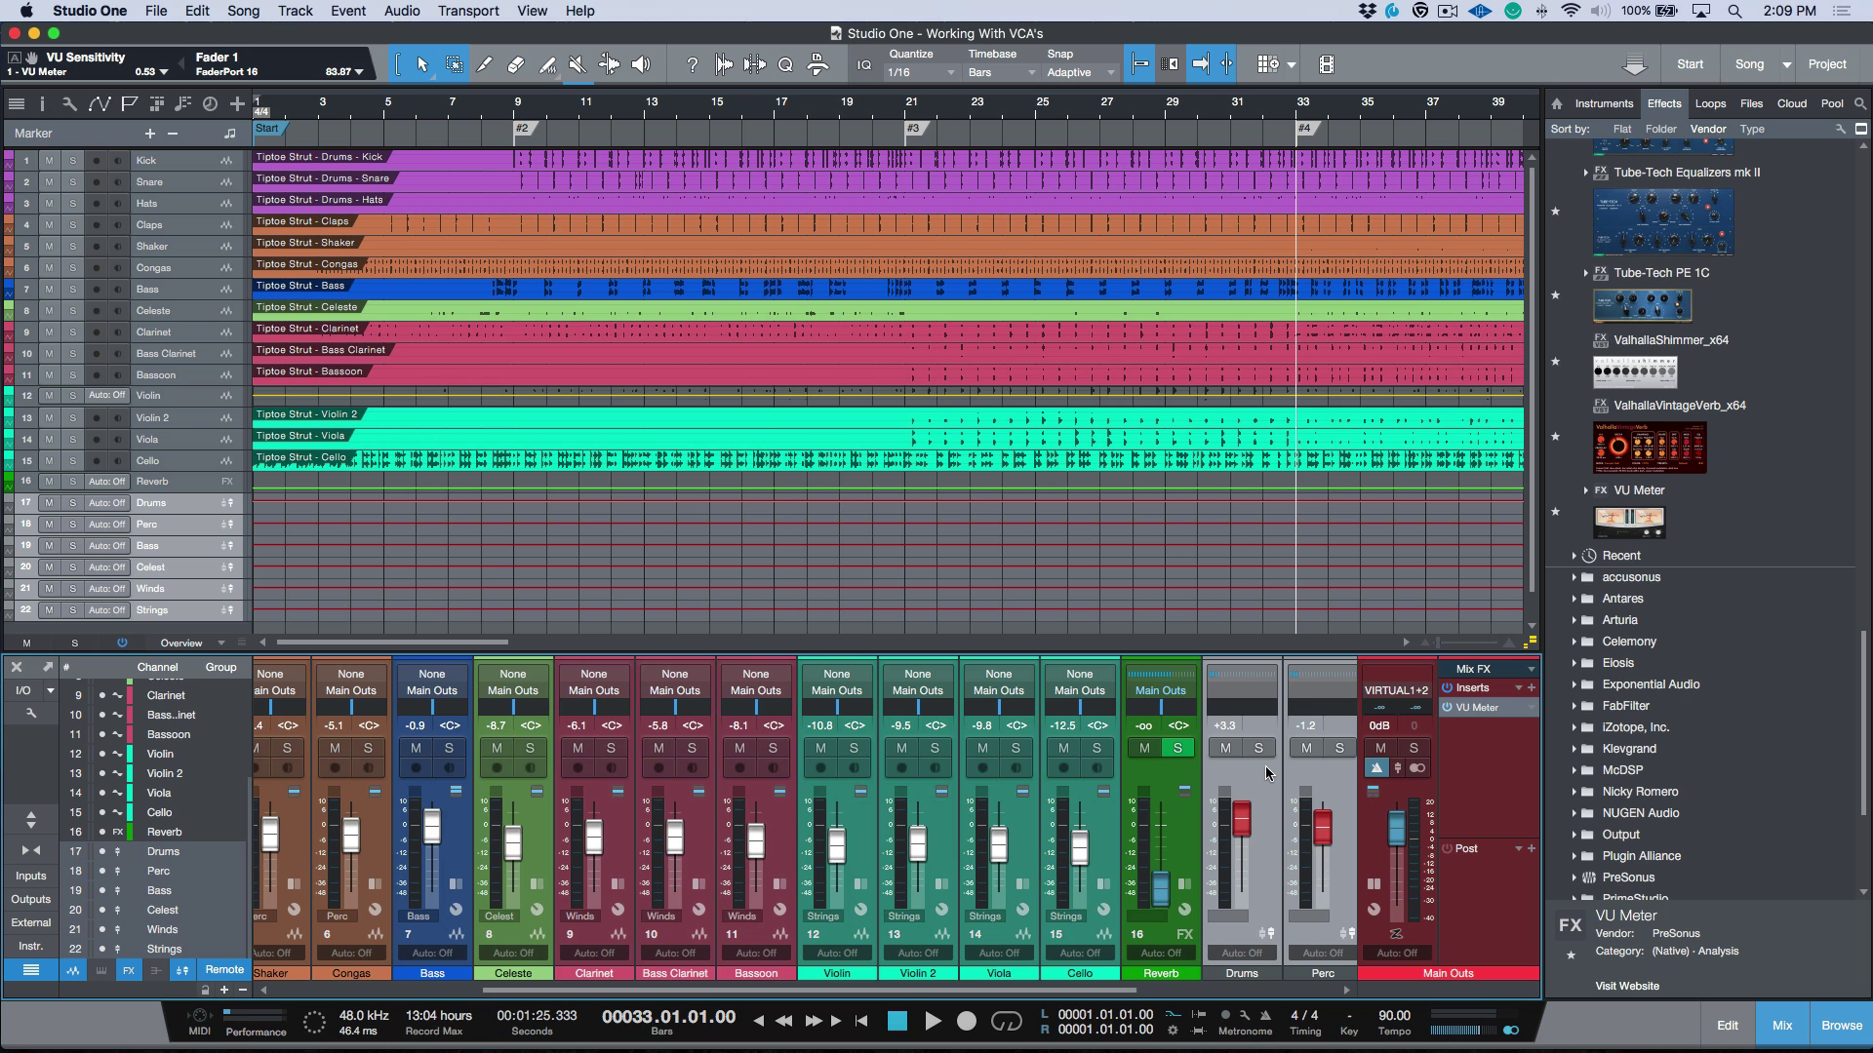
# - During playback from marker #4, lower the VCA faders to Drums -5.2, Perc -4.3, Bass -3.0, Celest -3.4, Winds -3.2 and Strings -8.8 dB
pyautogui.hscroll(5, 1261, 768)
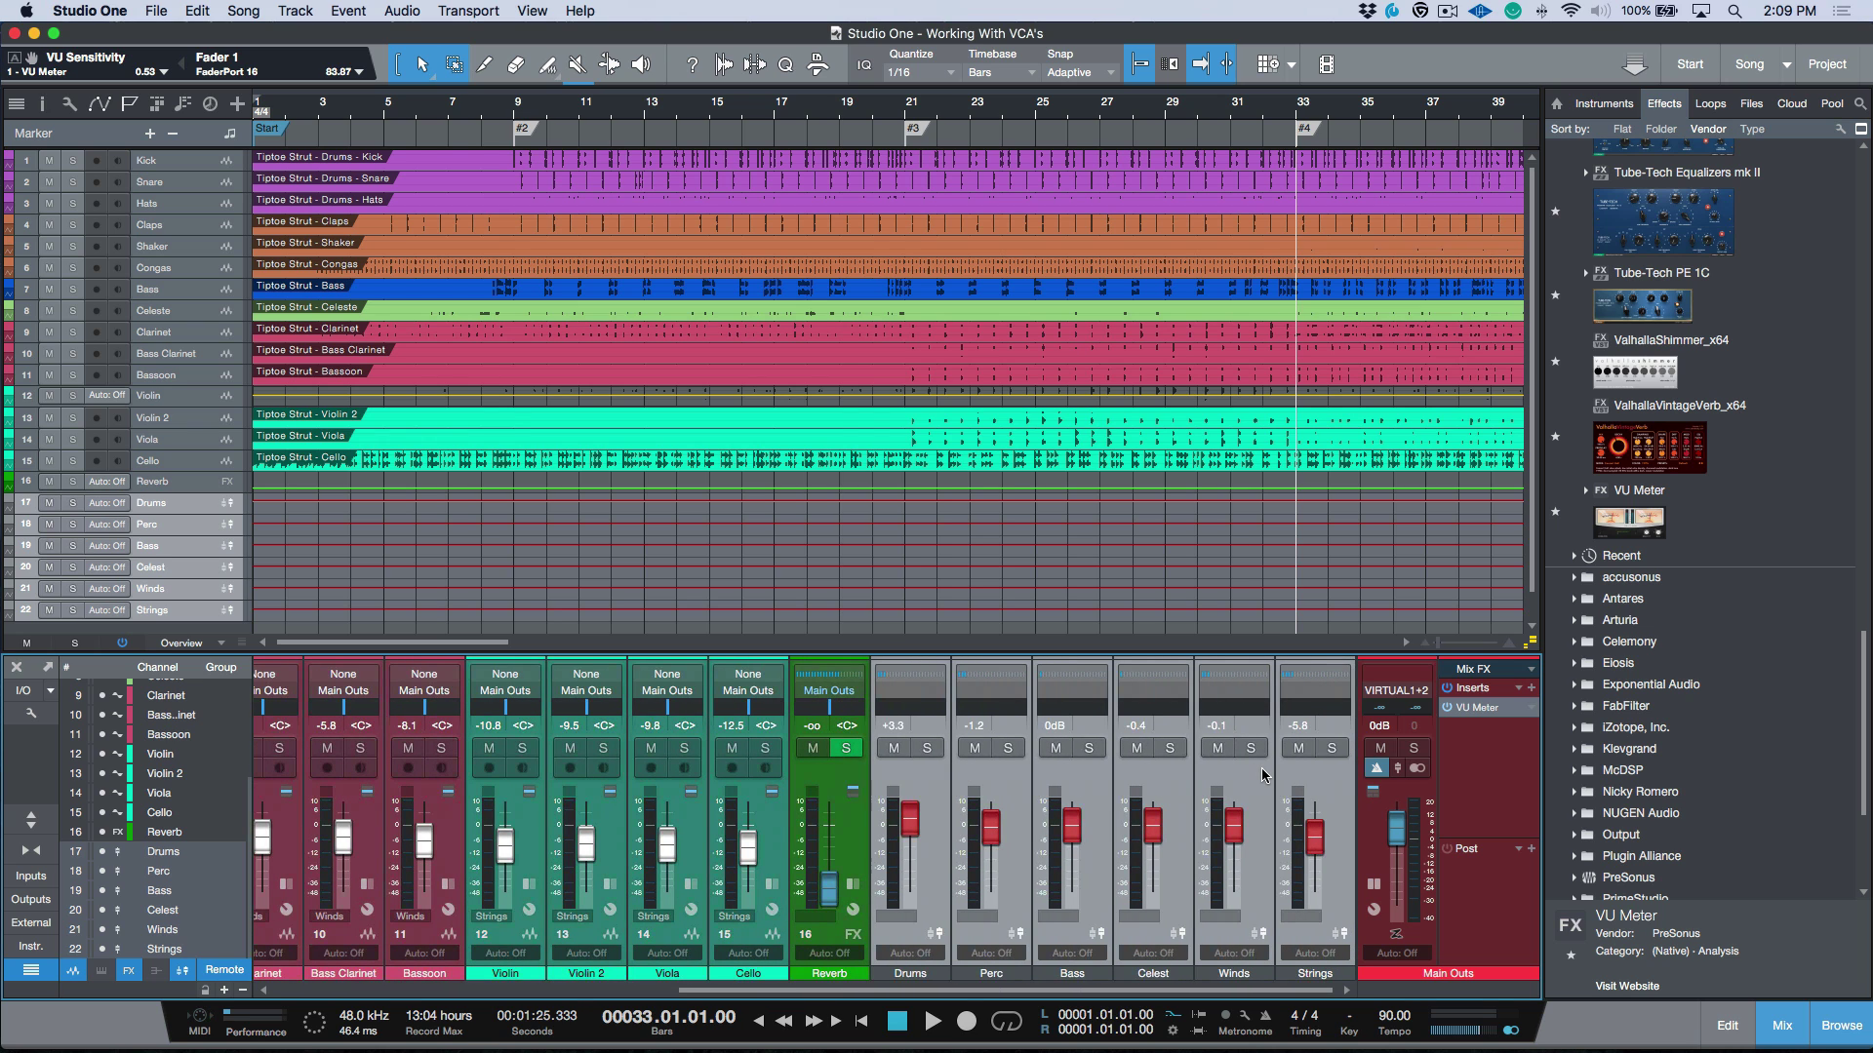
pyautogui.press('space')
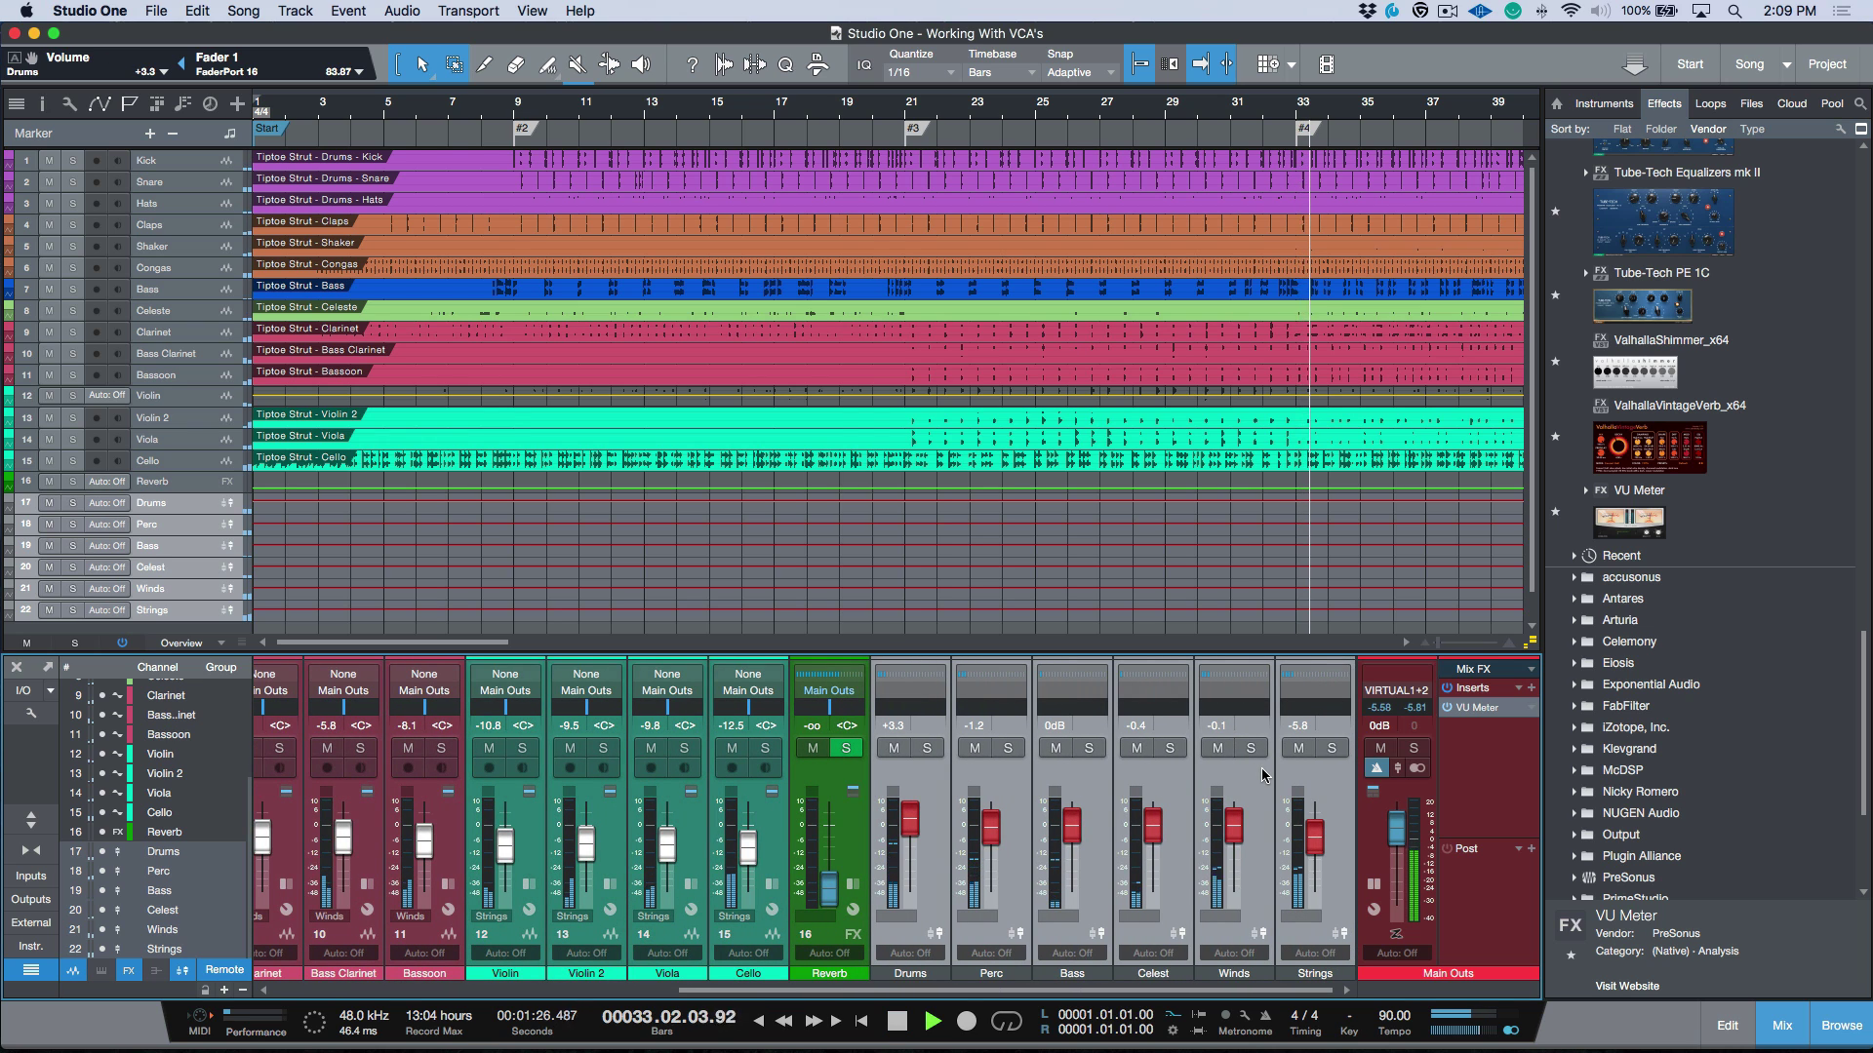
pyautogui.moveTo(1499, 709)
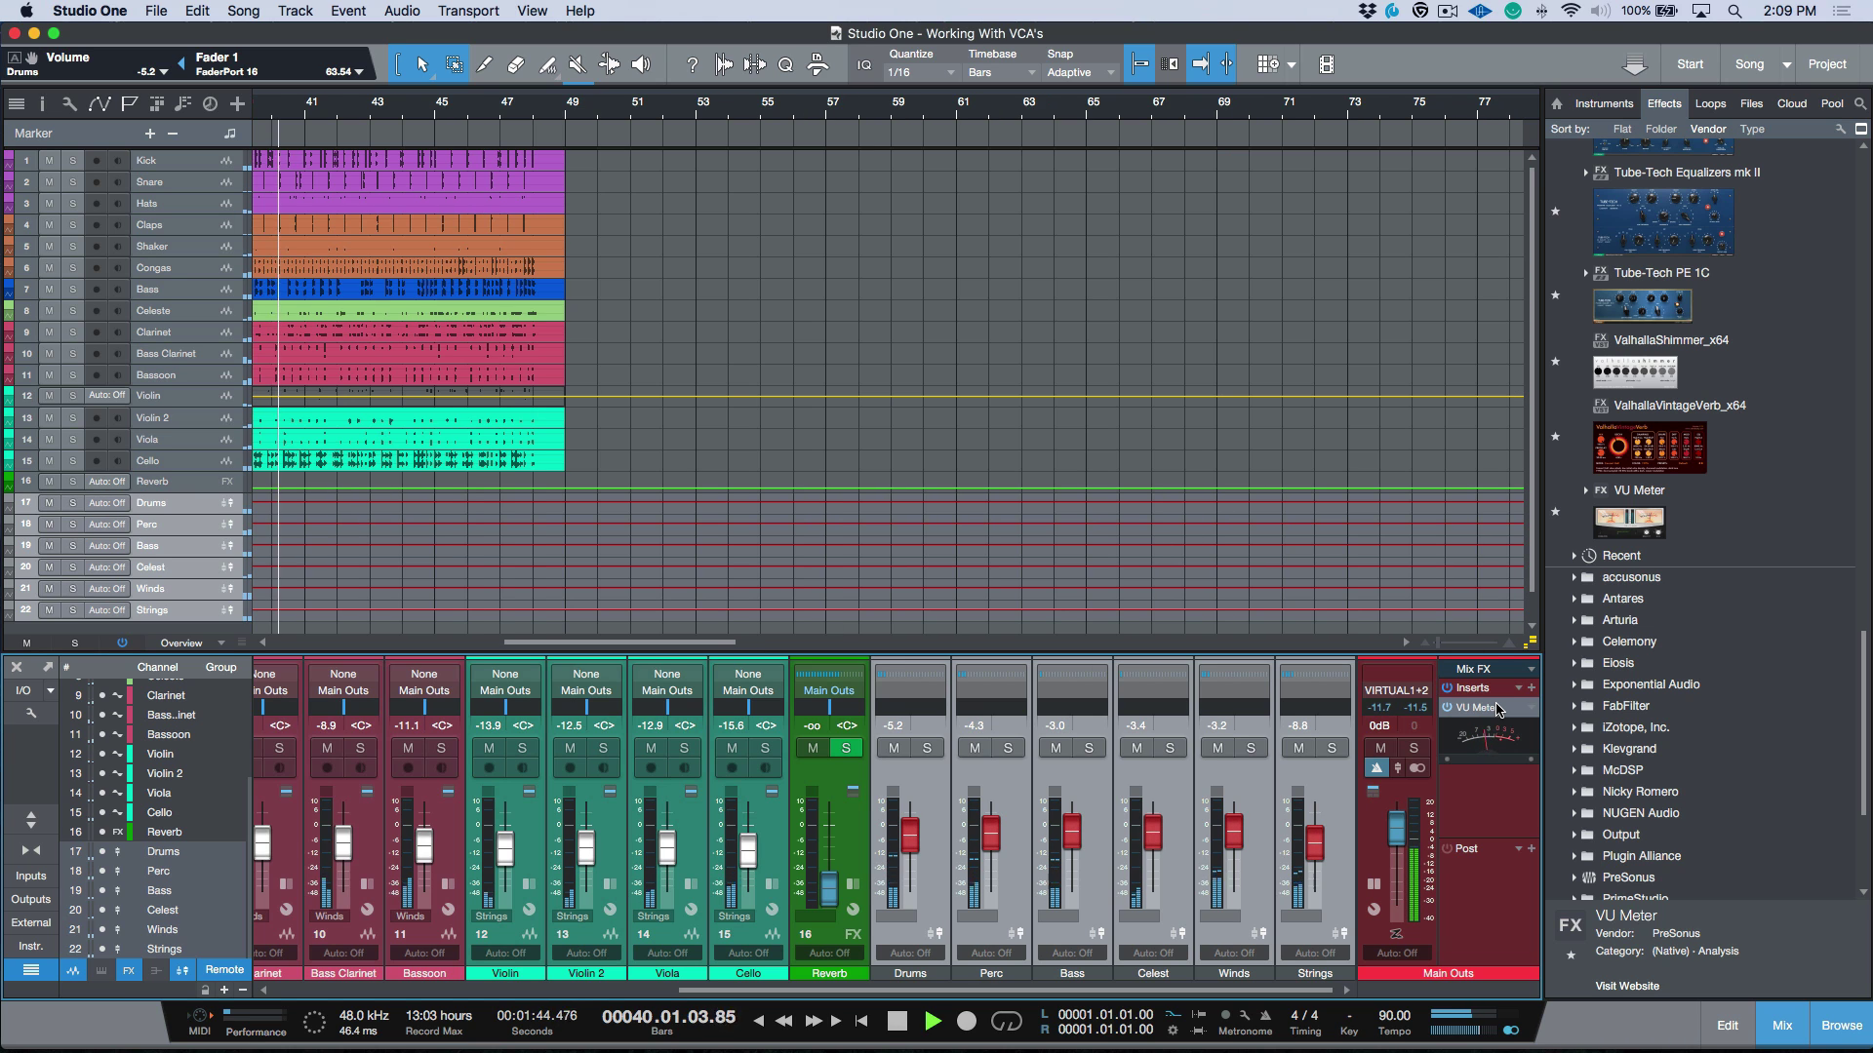
pyautogui.press('space')
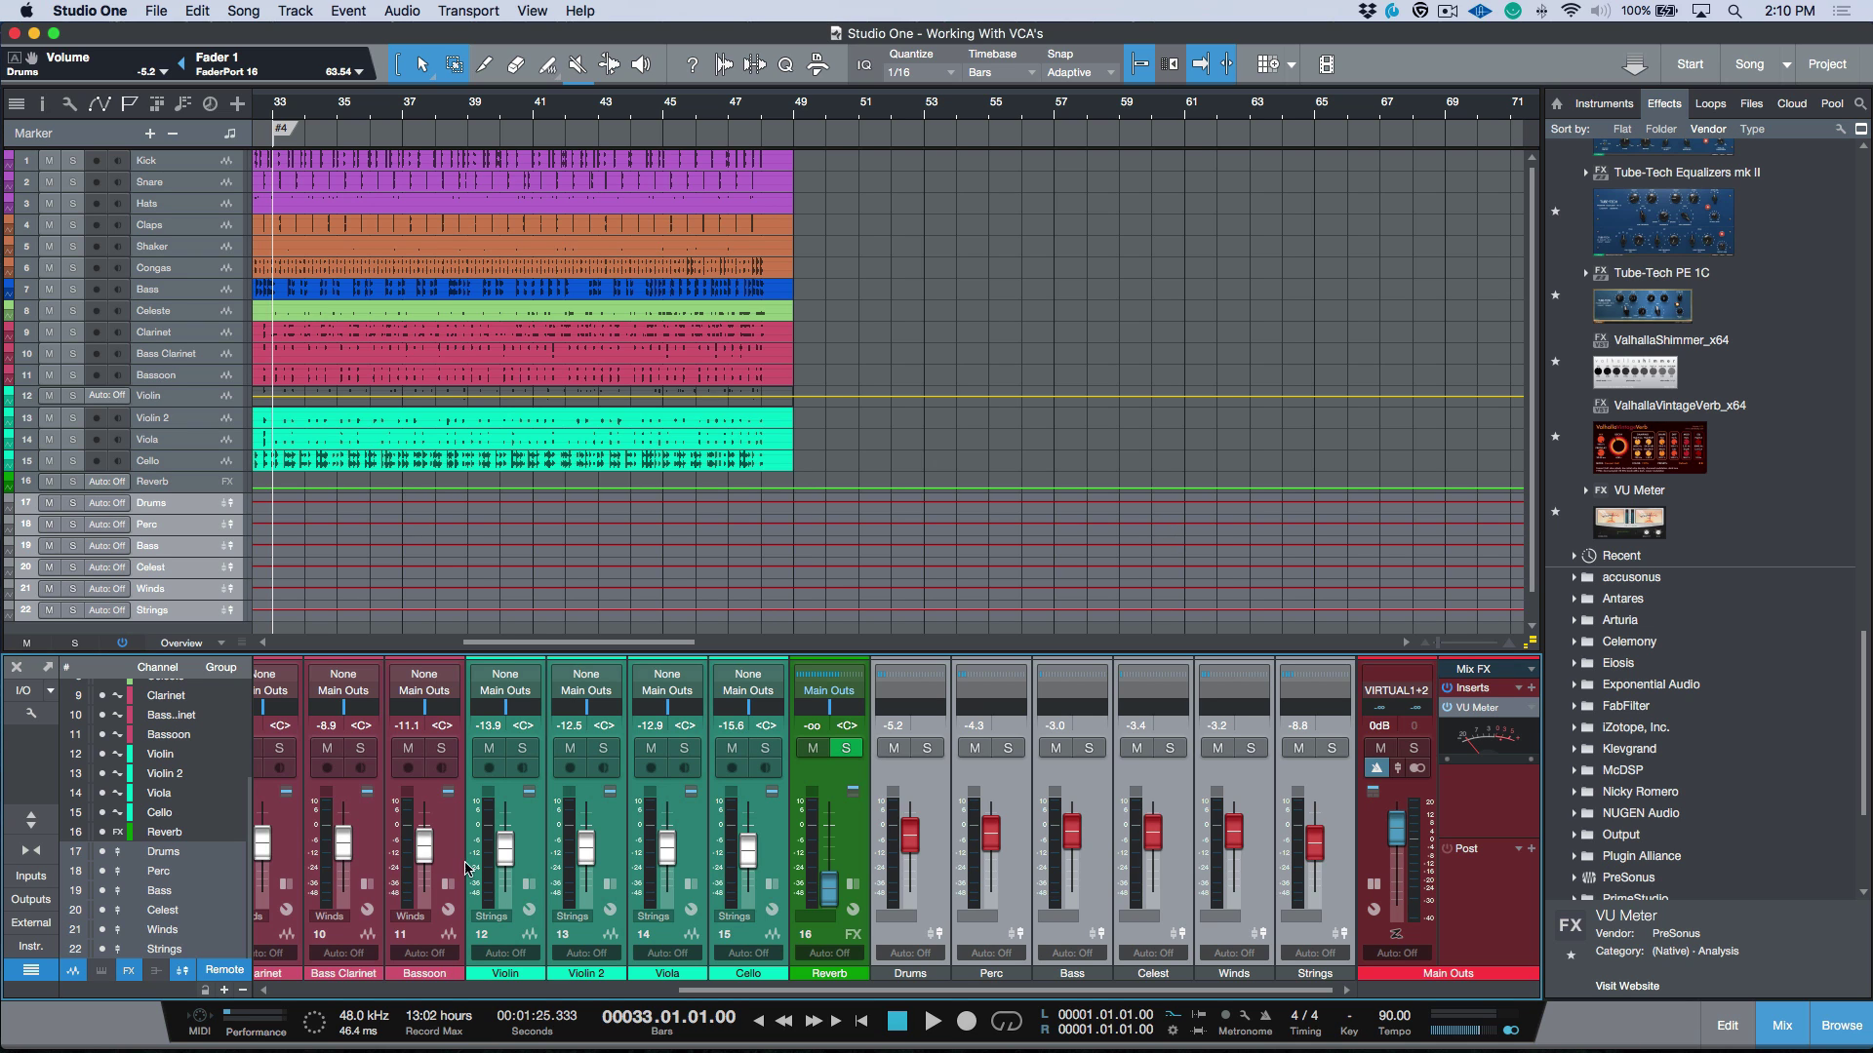
# - Show the whole song in the arrangement and solo the Kick, Snare and Hats channels in the mixer
pyautogui.hscroll(-5, 455, 803)
pyautogui.hscroll(-5, 455, 803)
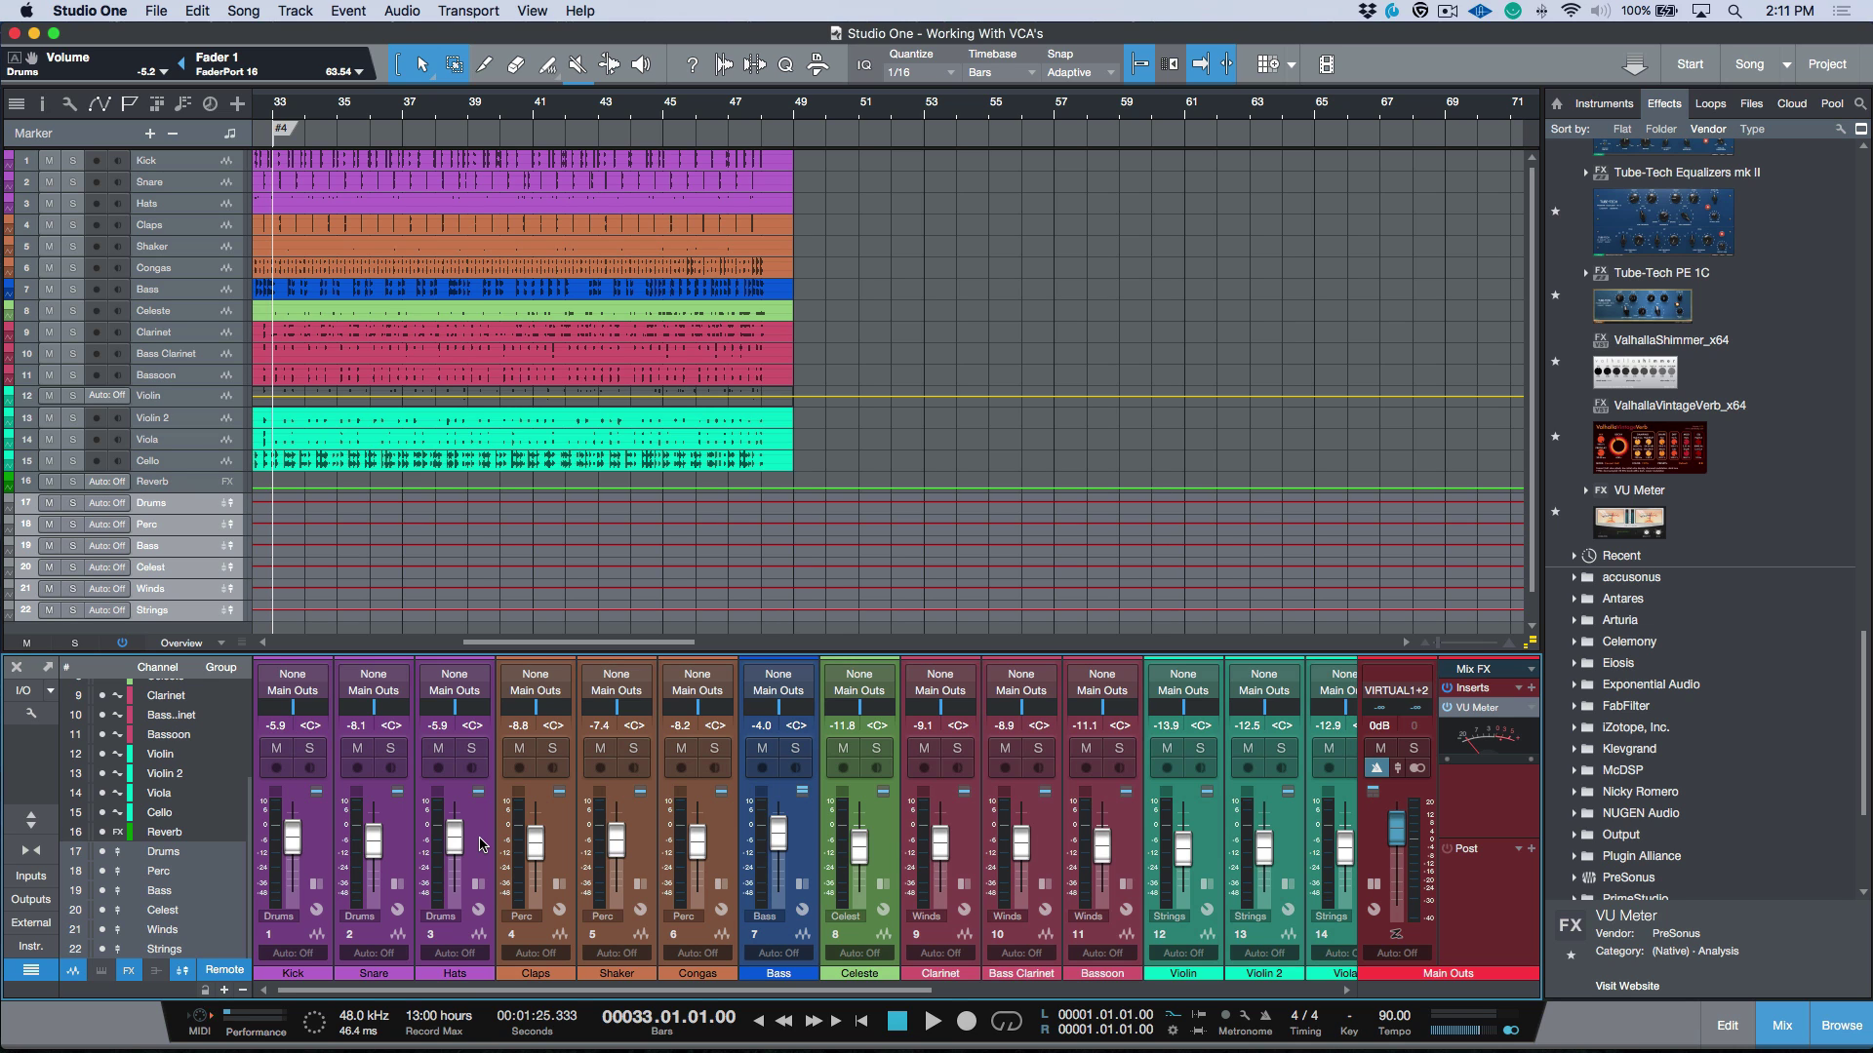
pyautogui.hotkey('shift', 'z')
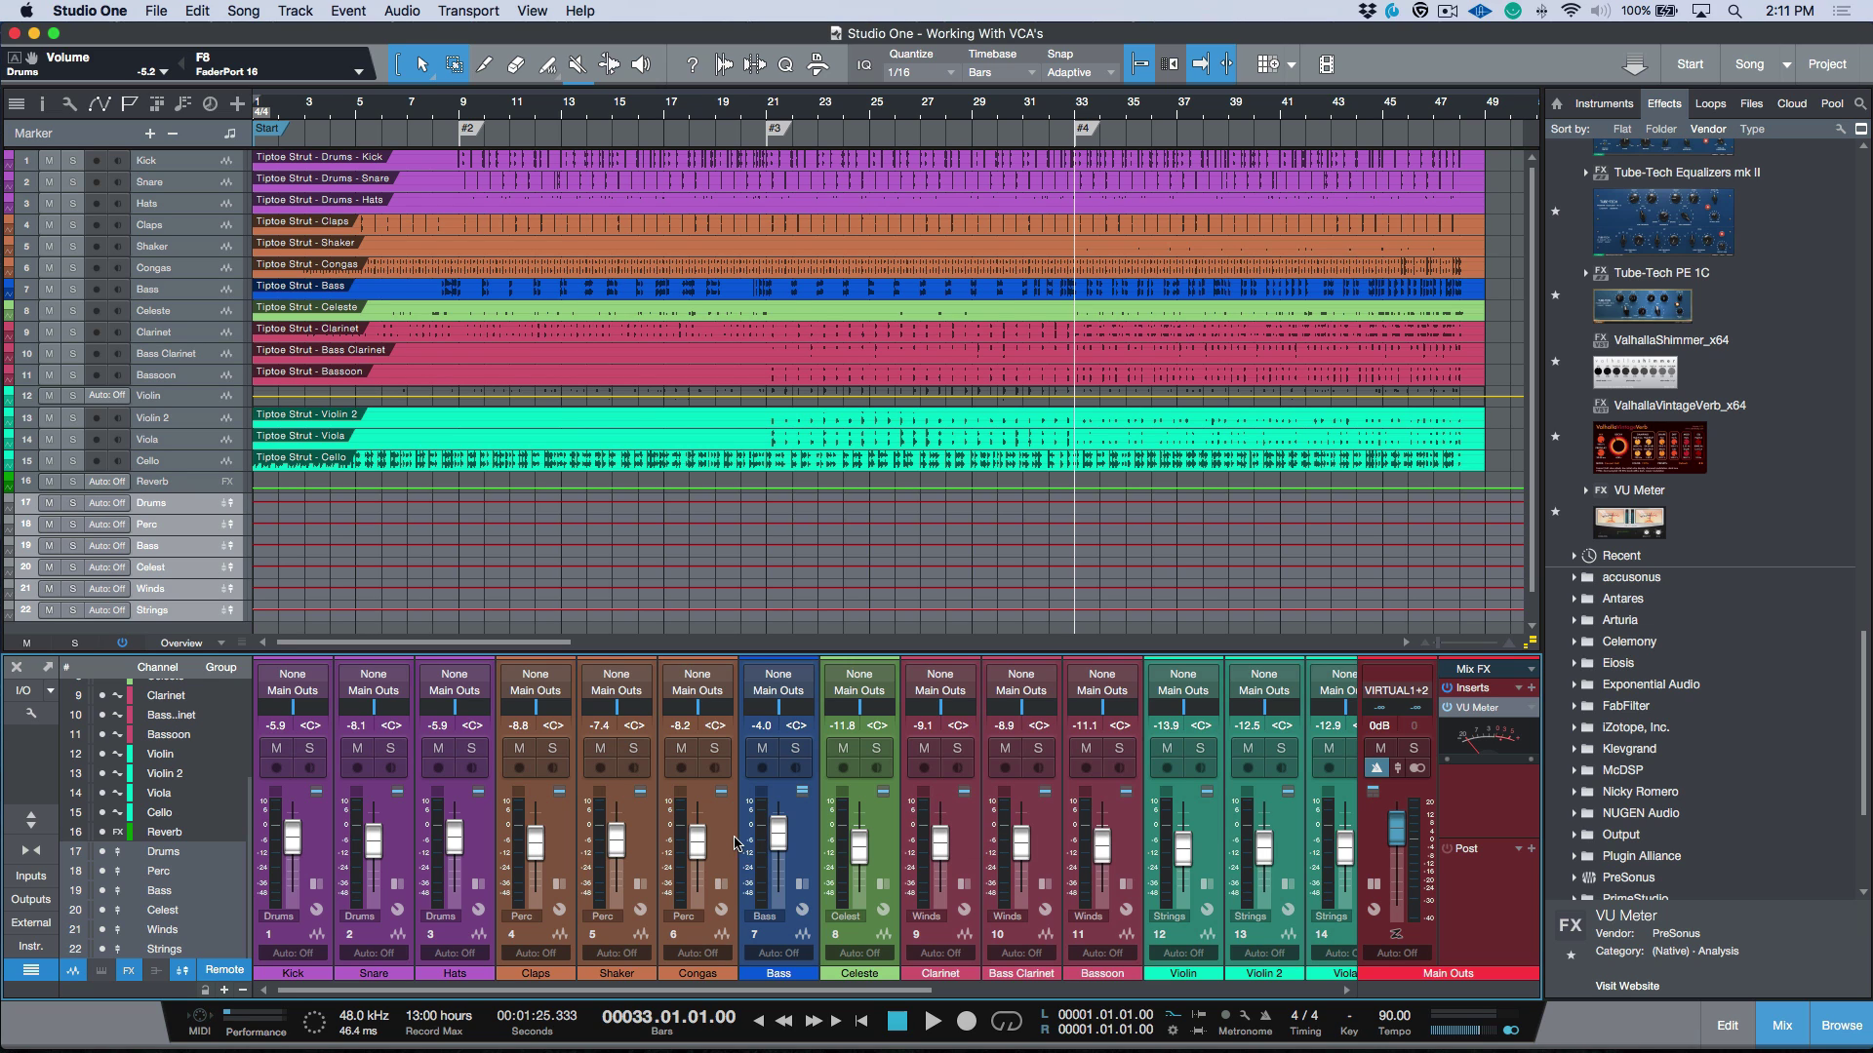
pyautogui.click(485, 858)
pyautogui.click(309, 748)
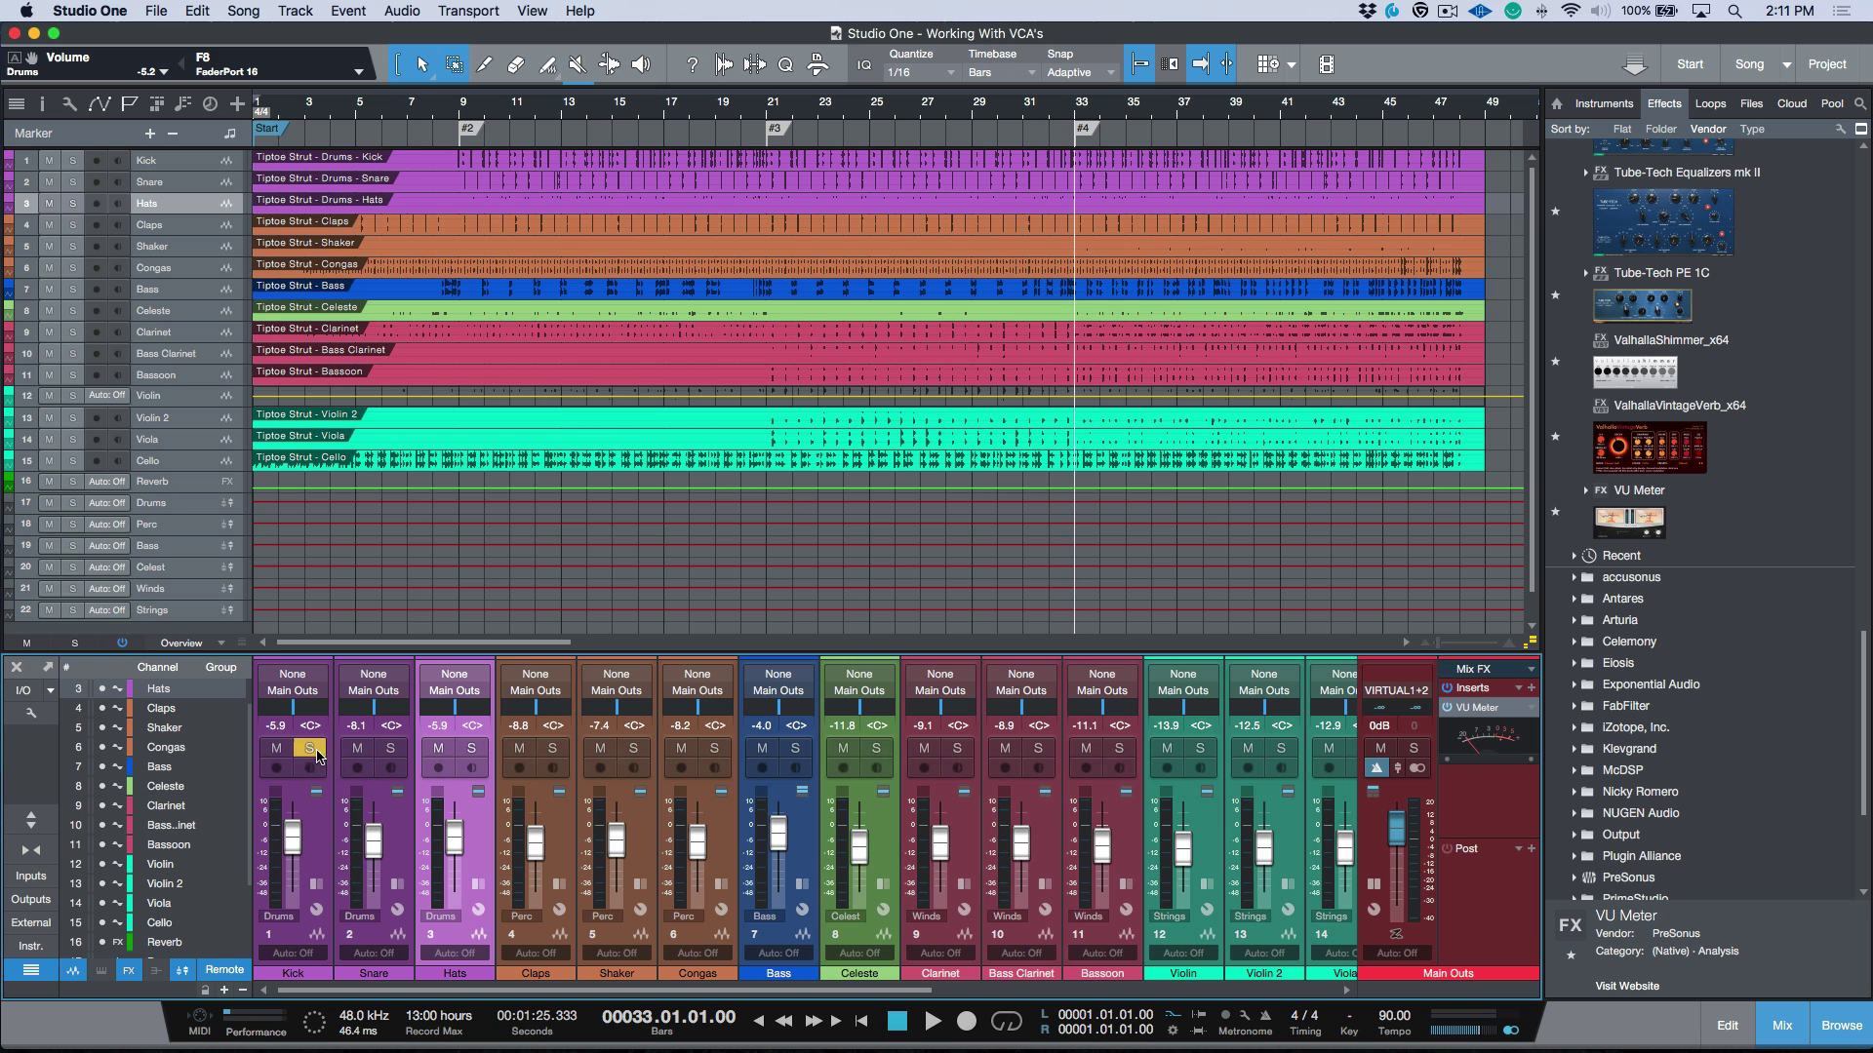
pyautogui.click(390, 748)
pyautogui.click(471, 748)
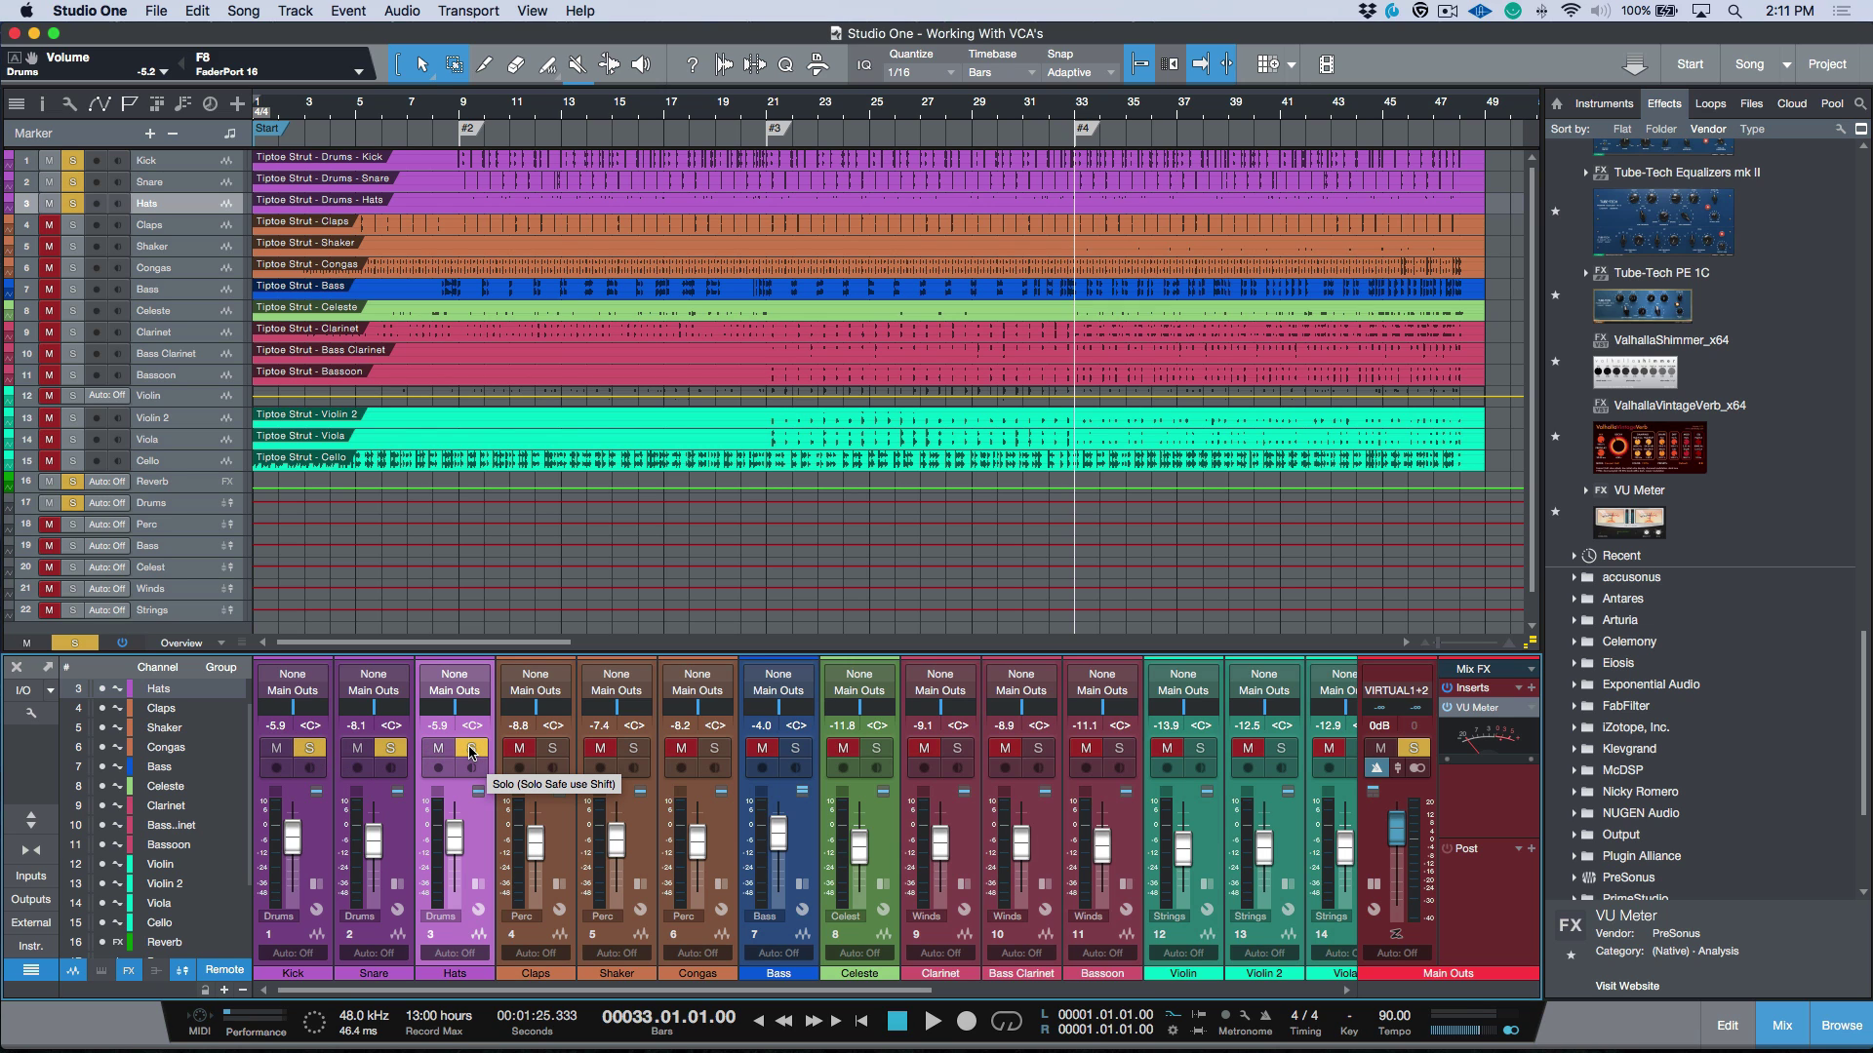
# - Play the soloed drums and raise the Hats fader to -5.0 dB and the Snare fader to -7.0 dB
pyautogui.press('space')
pyautogui.click(398, 836)
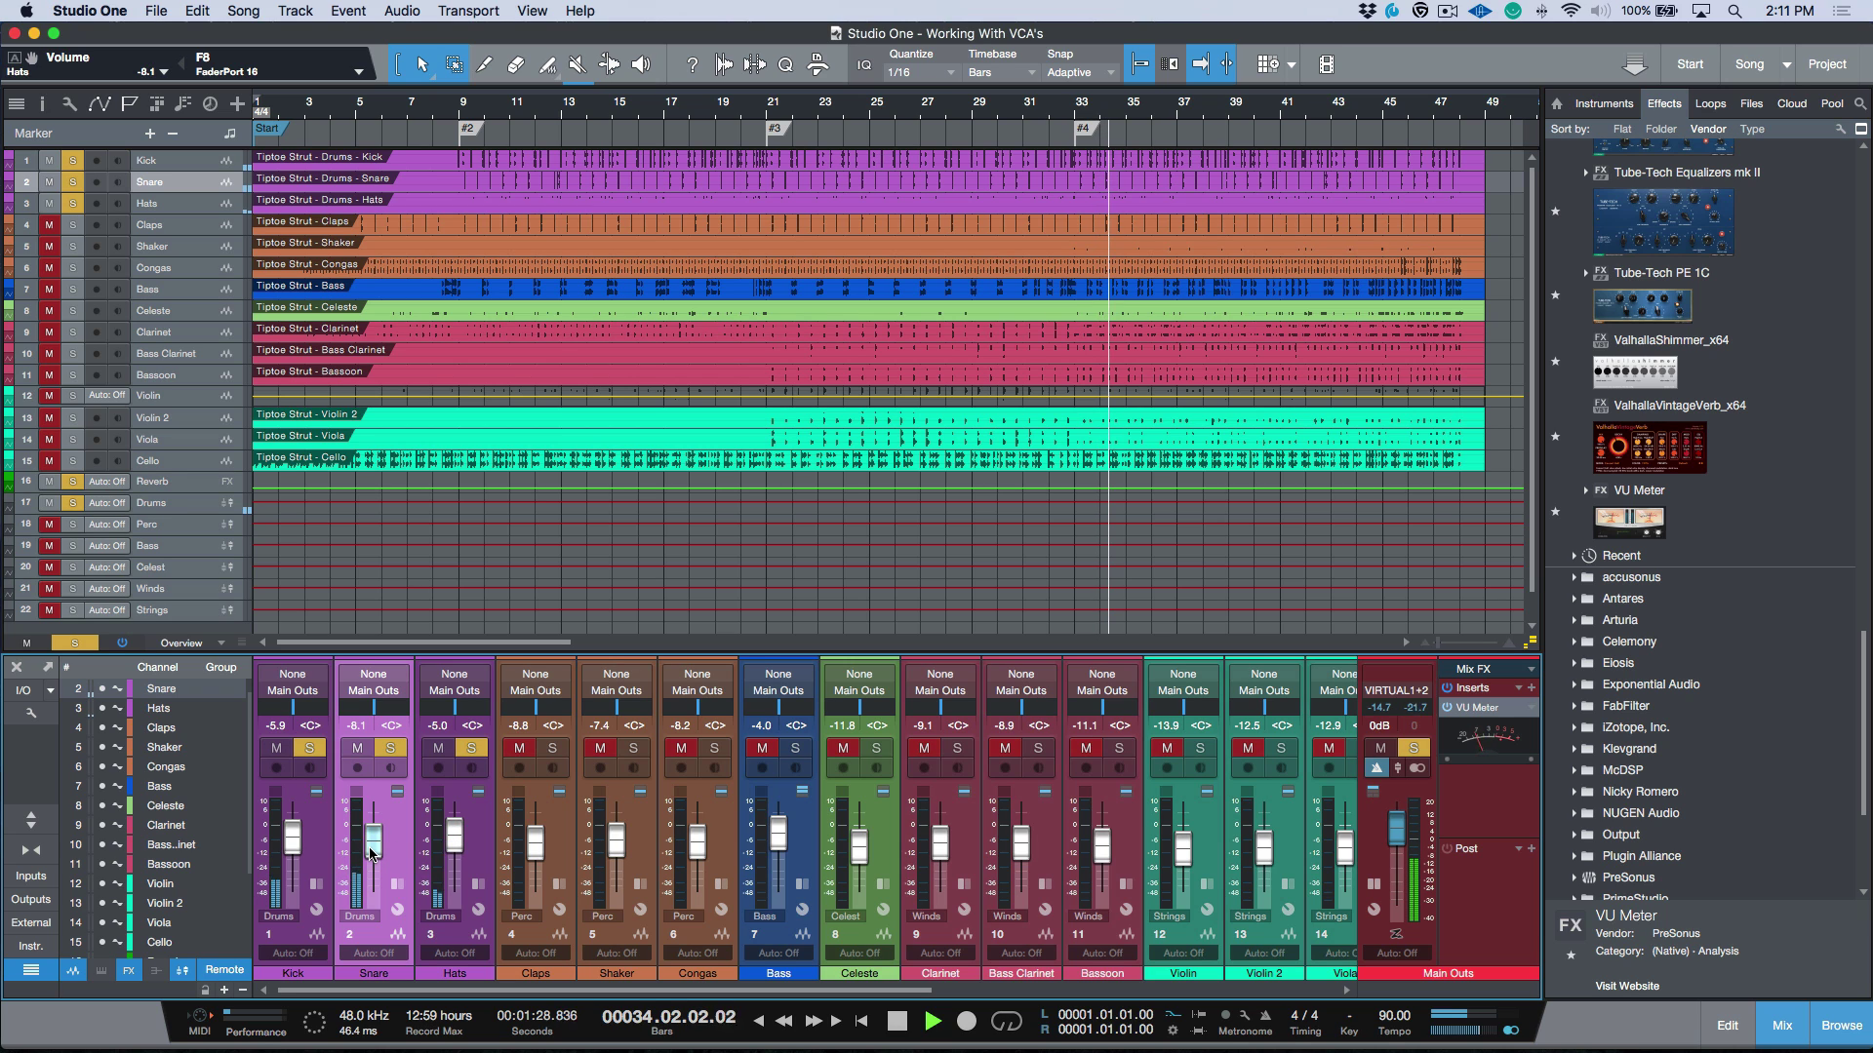
pyautogui.moveTo(370, 854); pyautogui.dragTo(371, 850)
# - Add Claps, Shaker and Congas to the solo and set the Congas fader to -7.4 dB and Claps to -6.5 dB
pyautogui.click(552, 748)
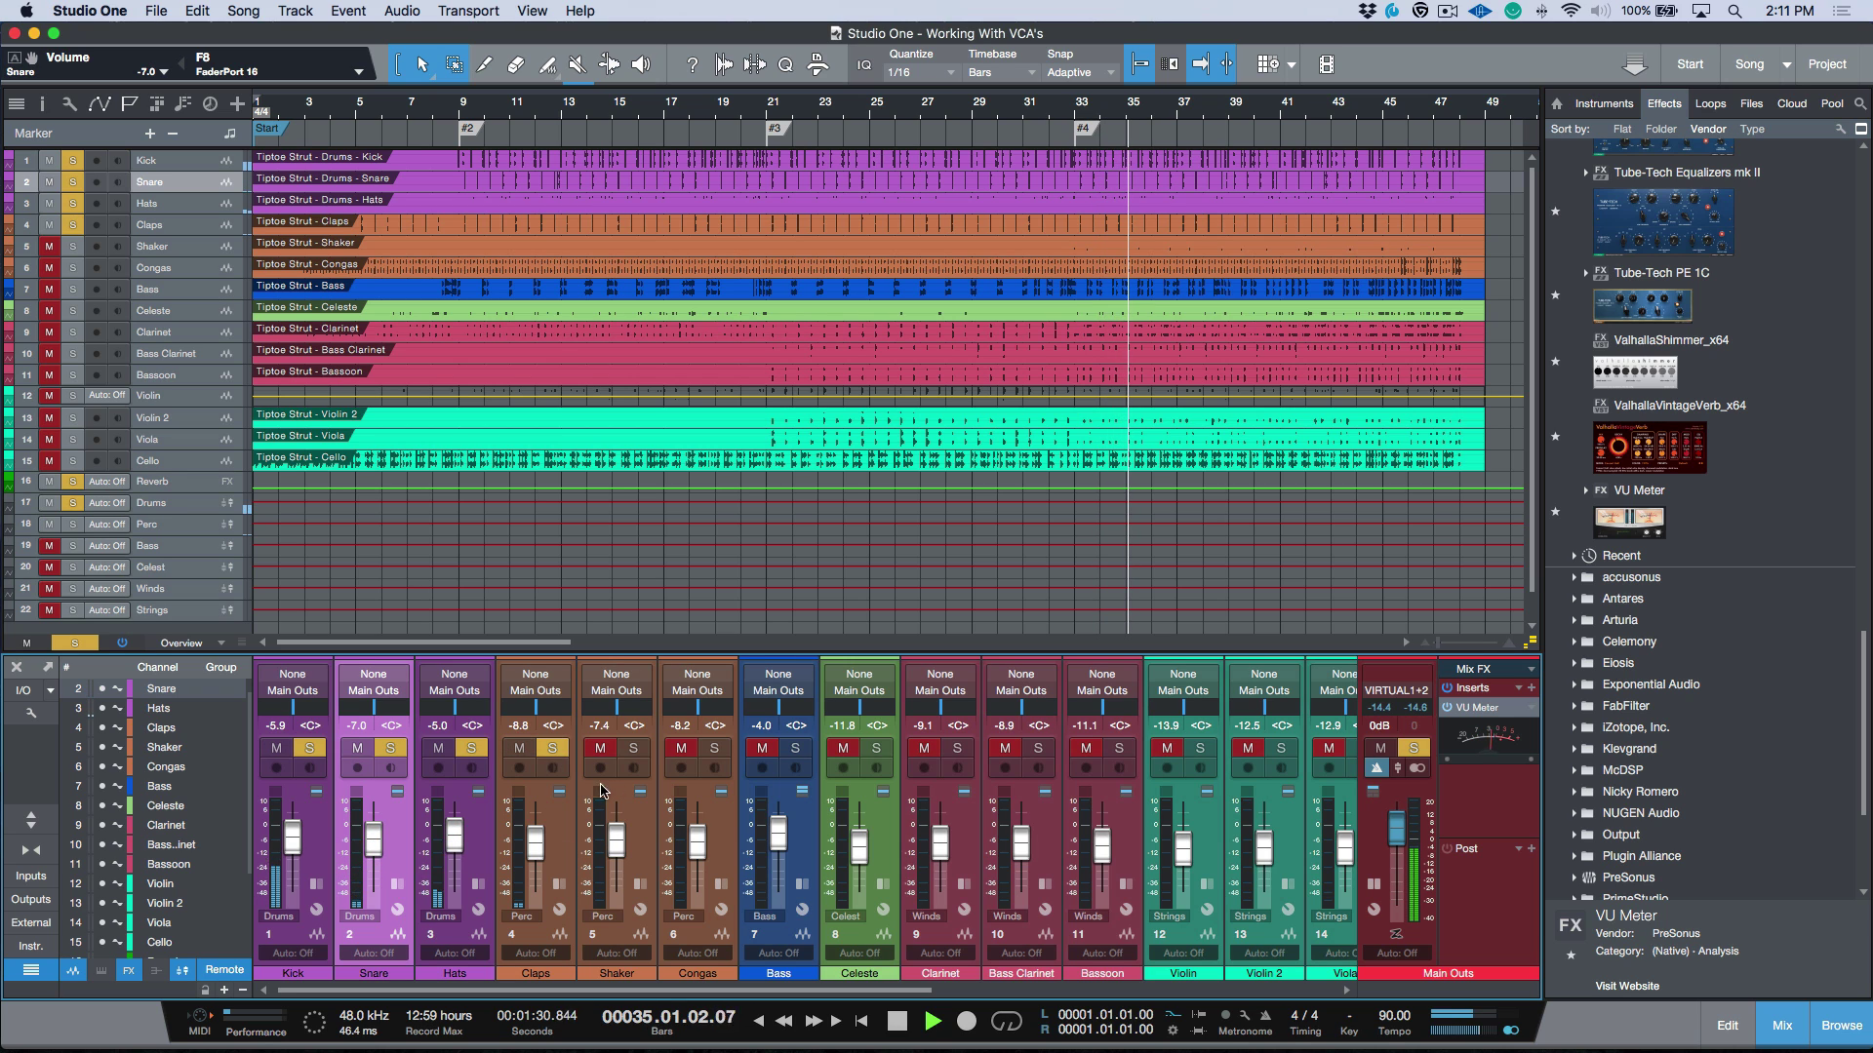
pyautogui.click(633, 748)
pyautogui.click(714, 748)
pyautogui.moveTo(701, 848); pyautogui.dragTo(702, 844)
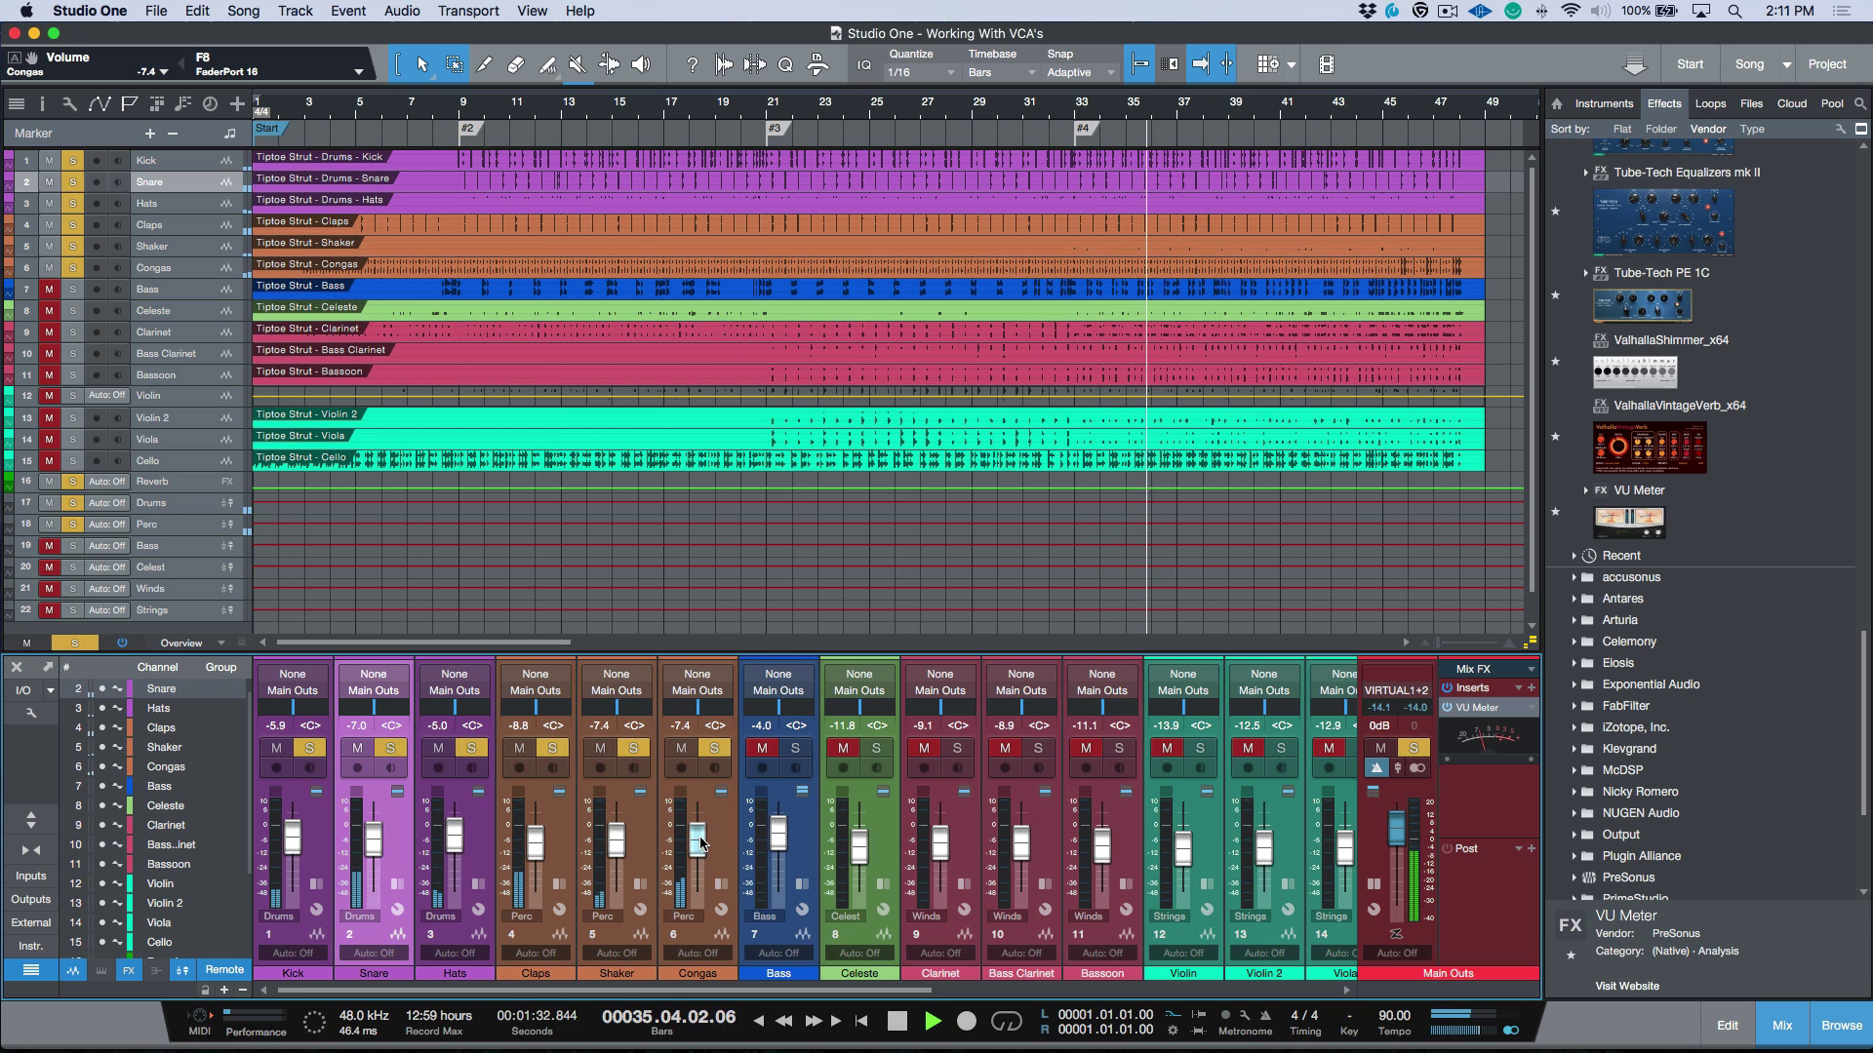
pyautogui.moveTo(535, 850); pyautogui.dragTo(533, 842)
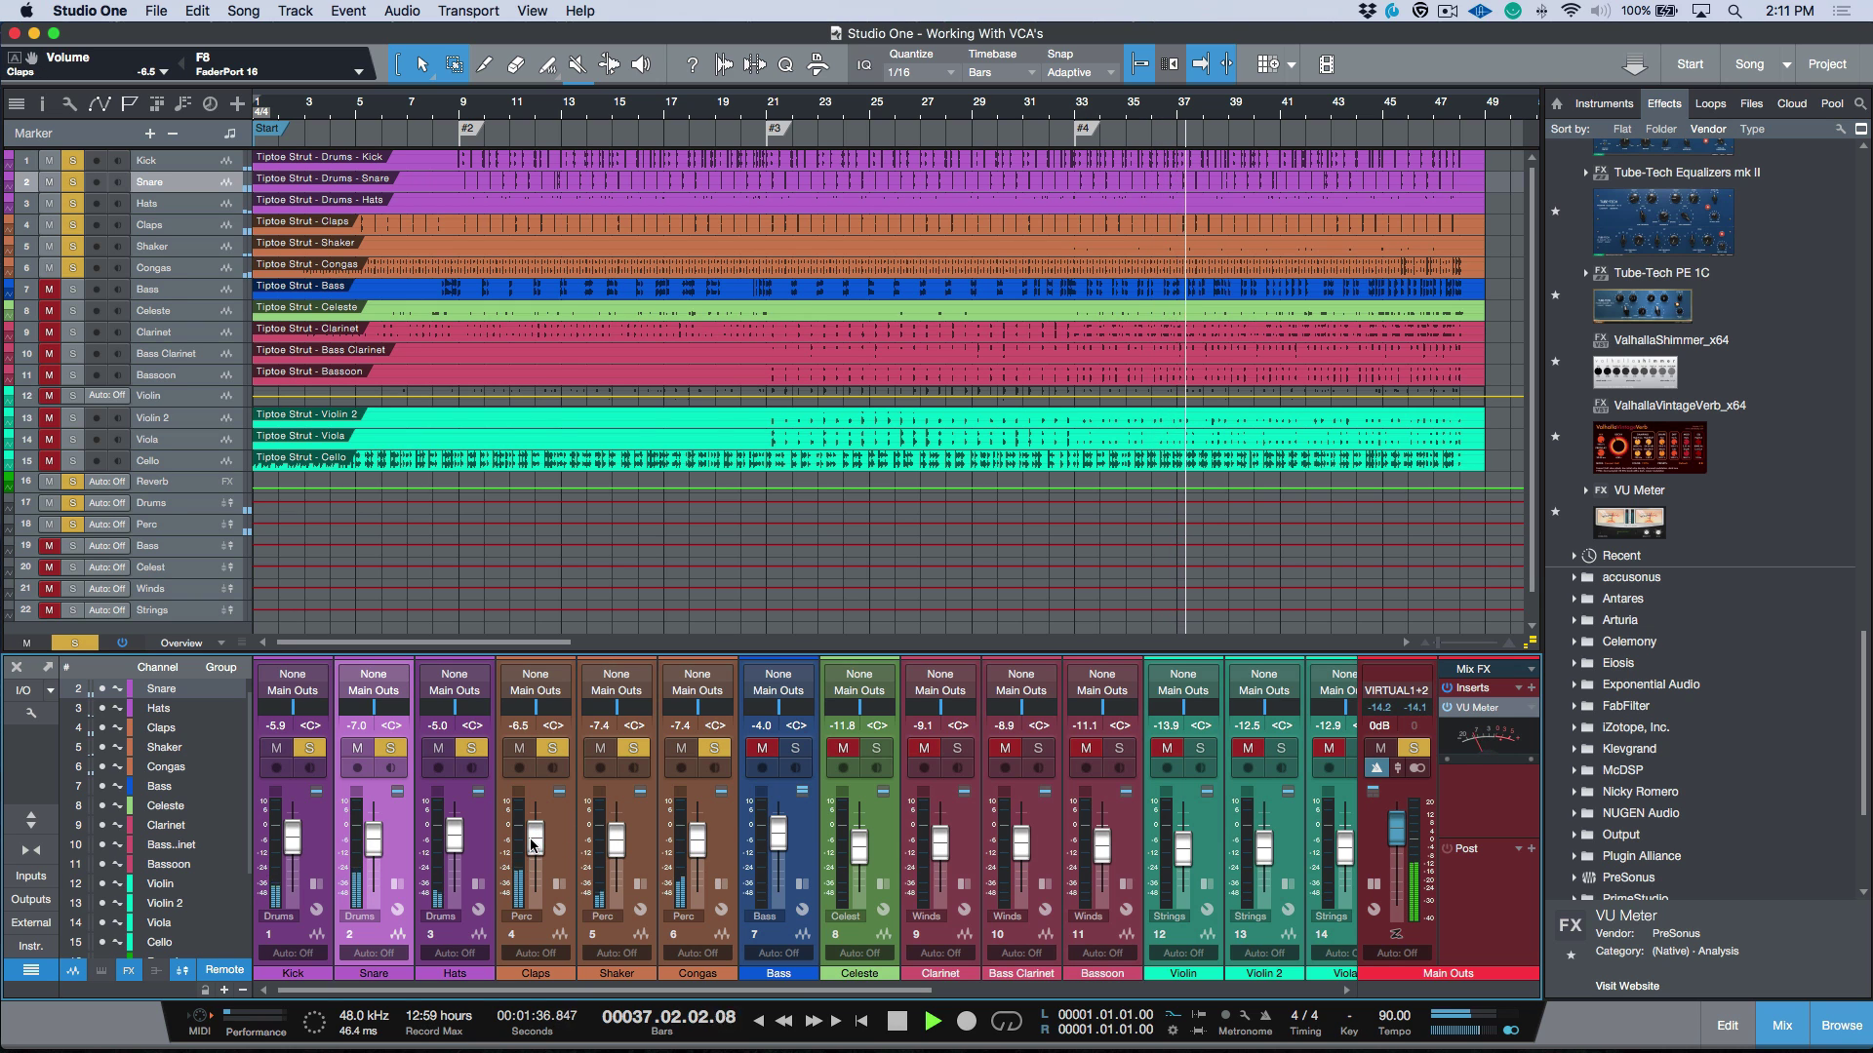
# - Solo the Bass VCA along with the drums and percussion and raise its fader to -2.1 dB
pyautogui.hscroll(10, 669, 675)
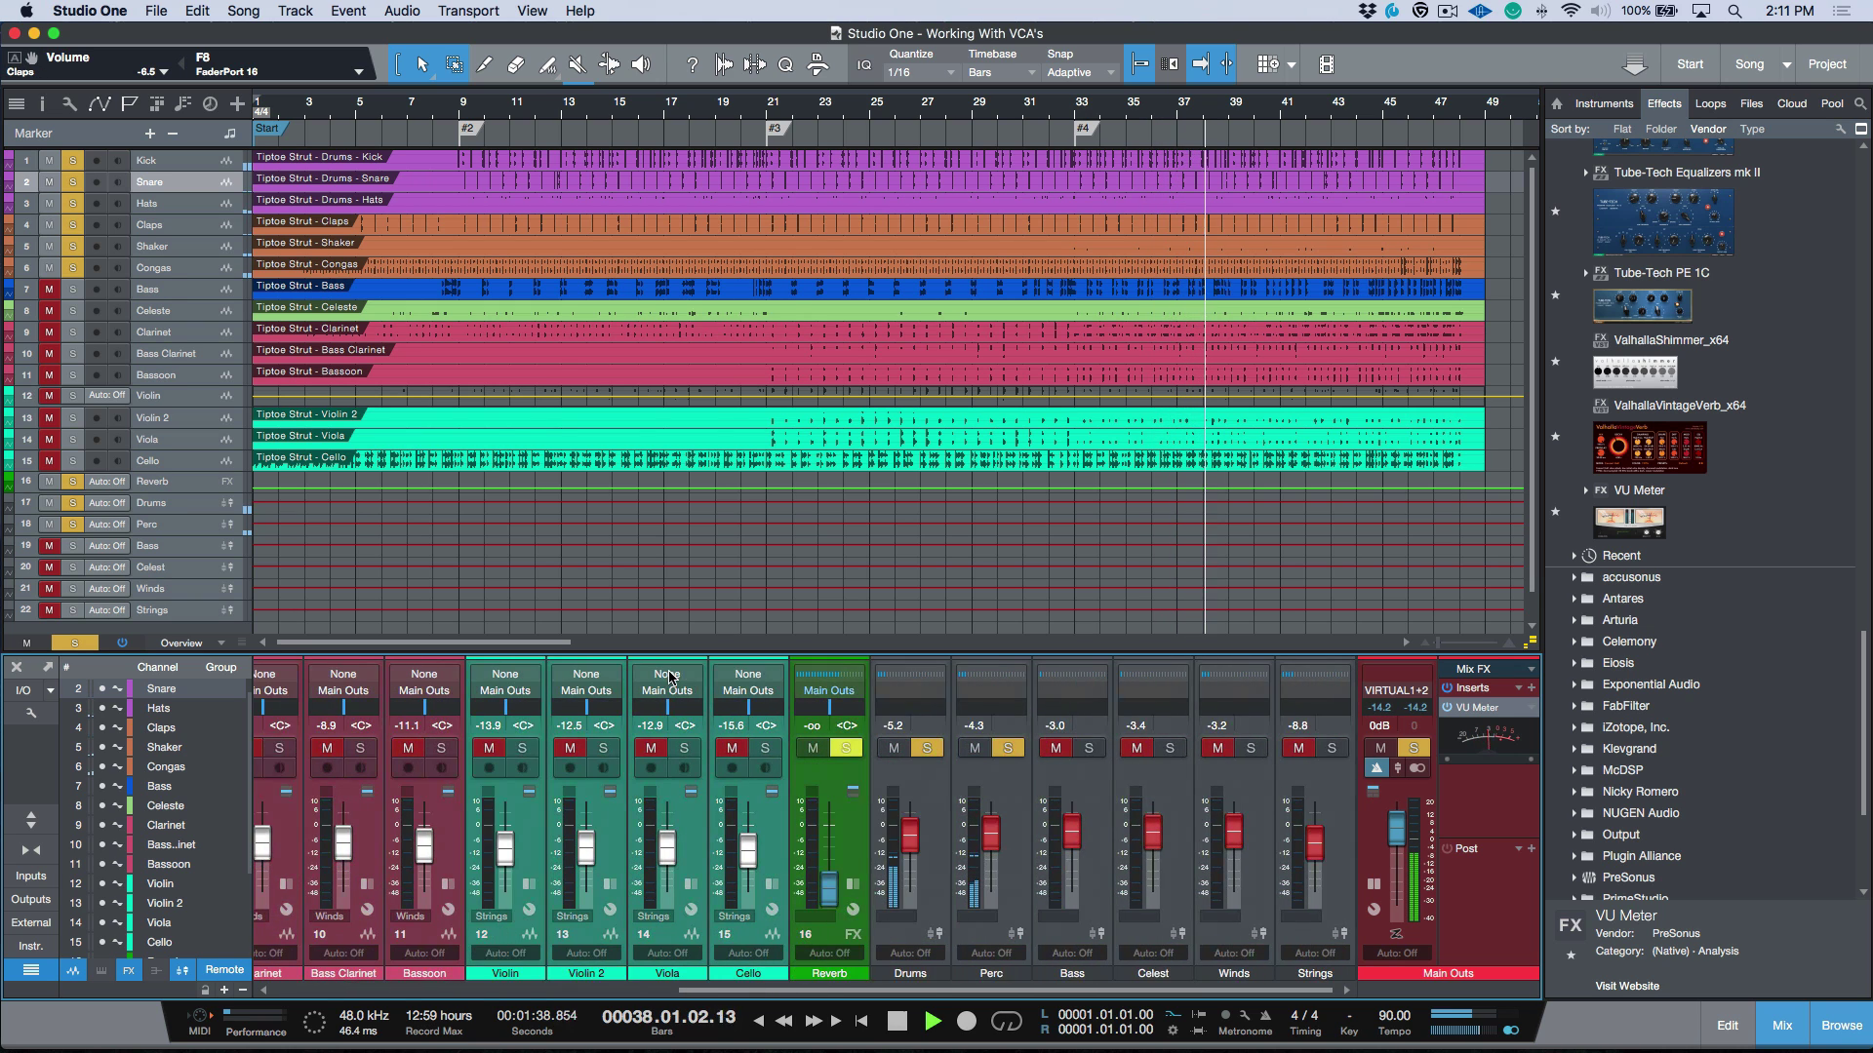
pyautogui.click(1089, 749)
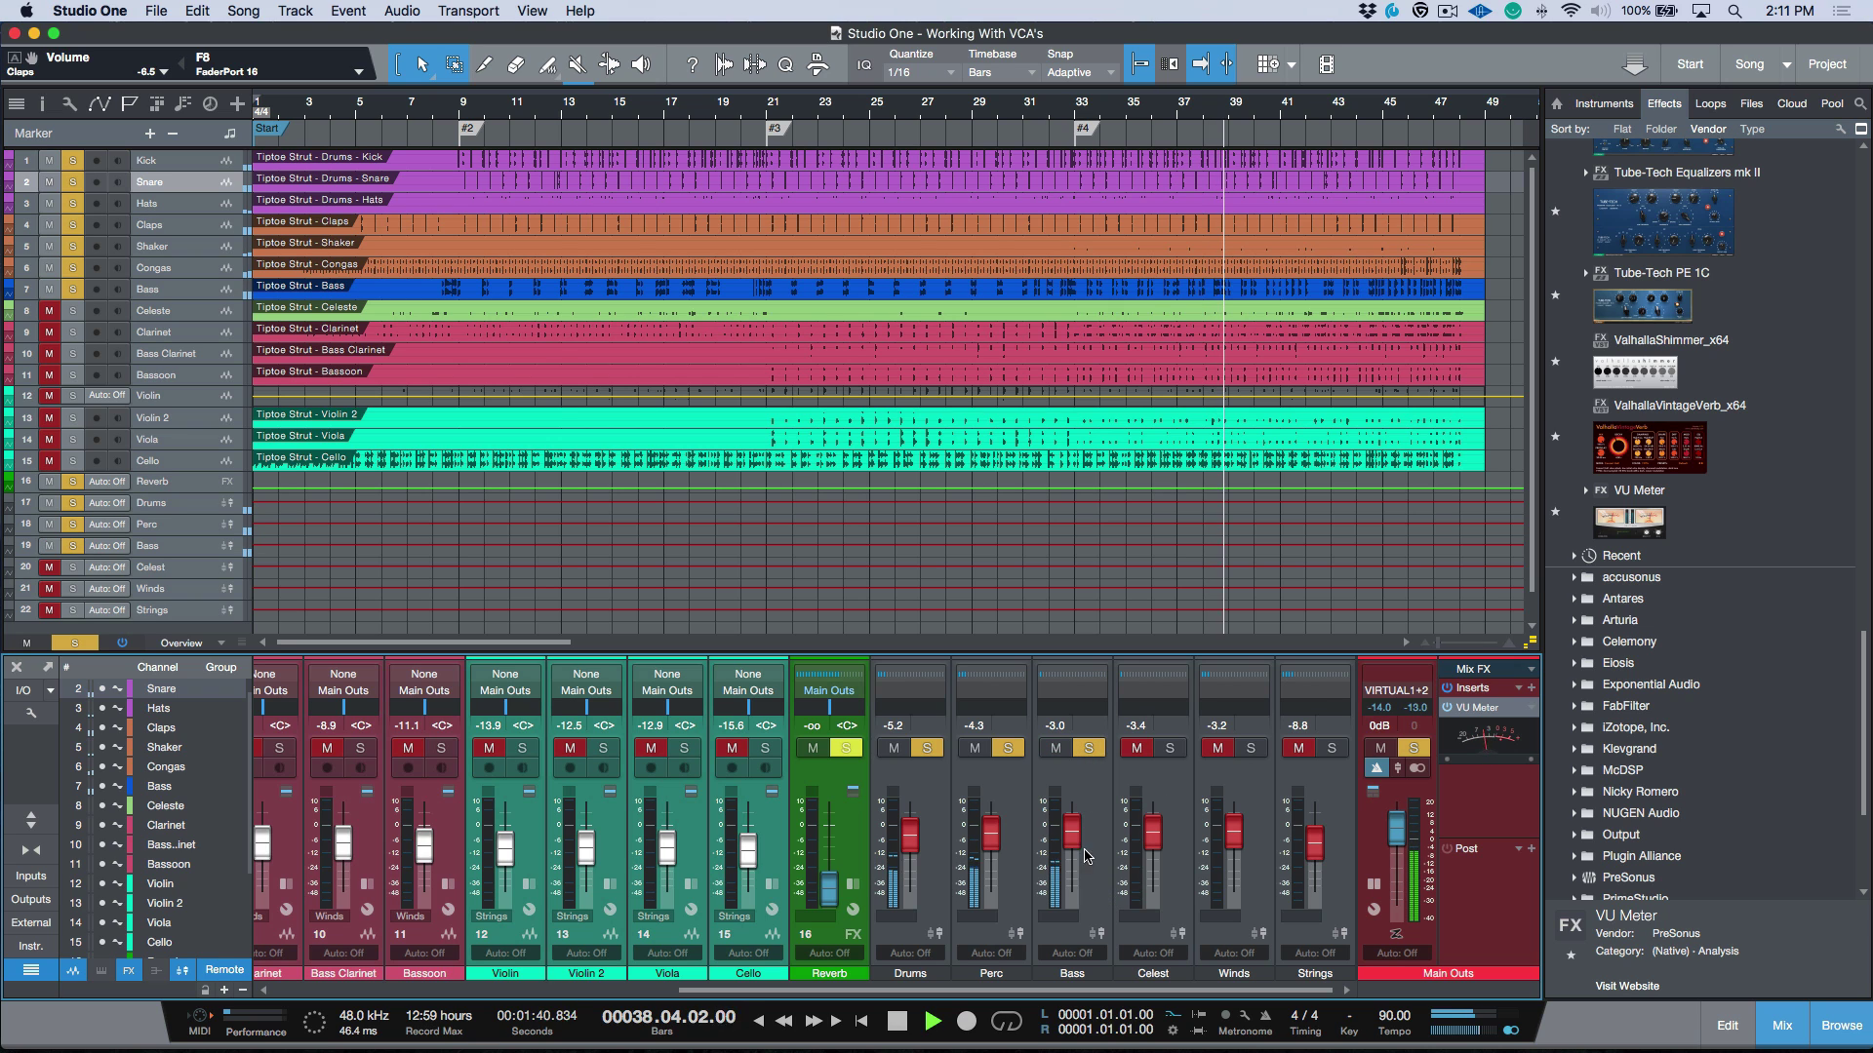
pyautogui.moveTo(1073, 839); pyautogui.dragTo(1073, 834)
# - Audition the bass against the drums and percussion by switching the Drums and Perc VCA solos off and on again
pyautogui.click(1008, 748)
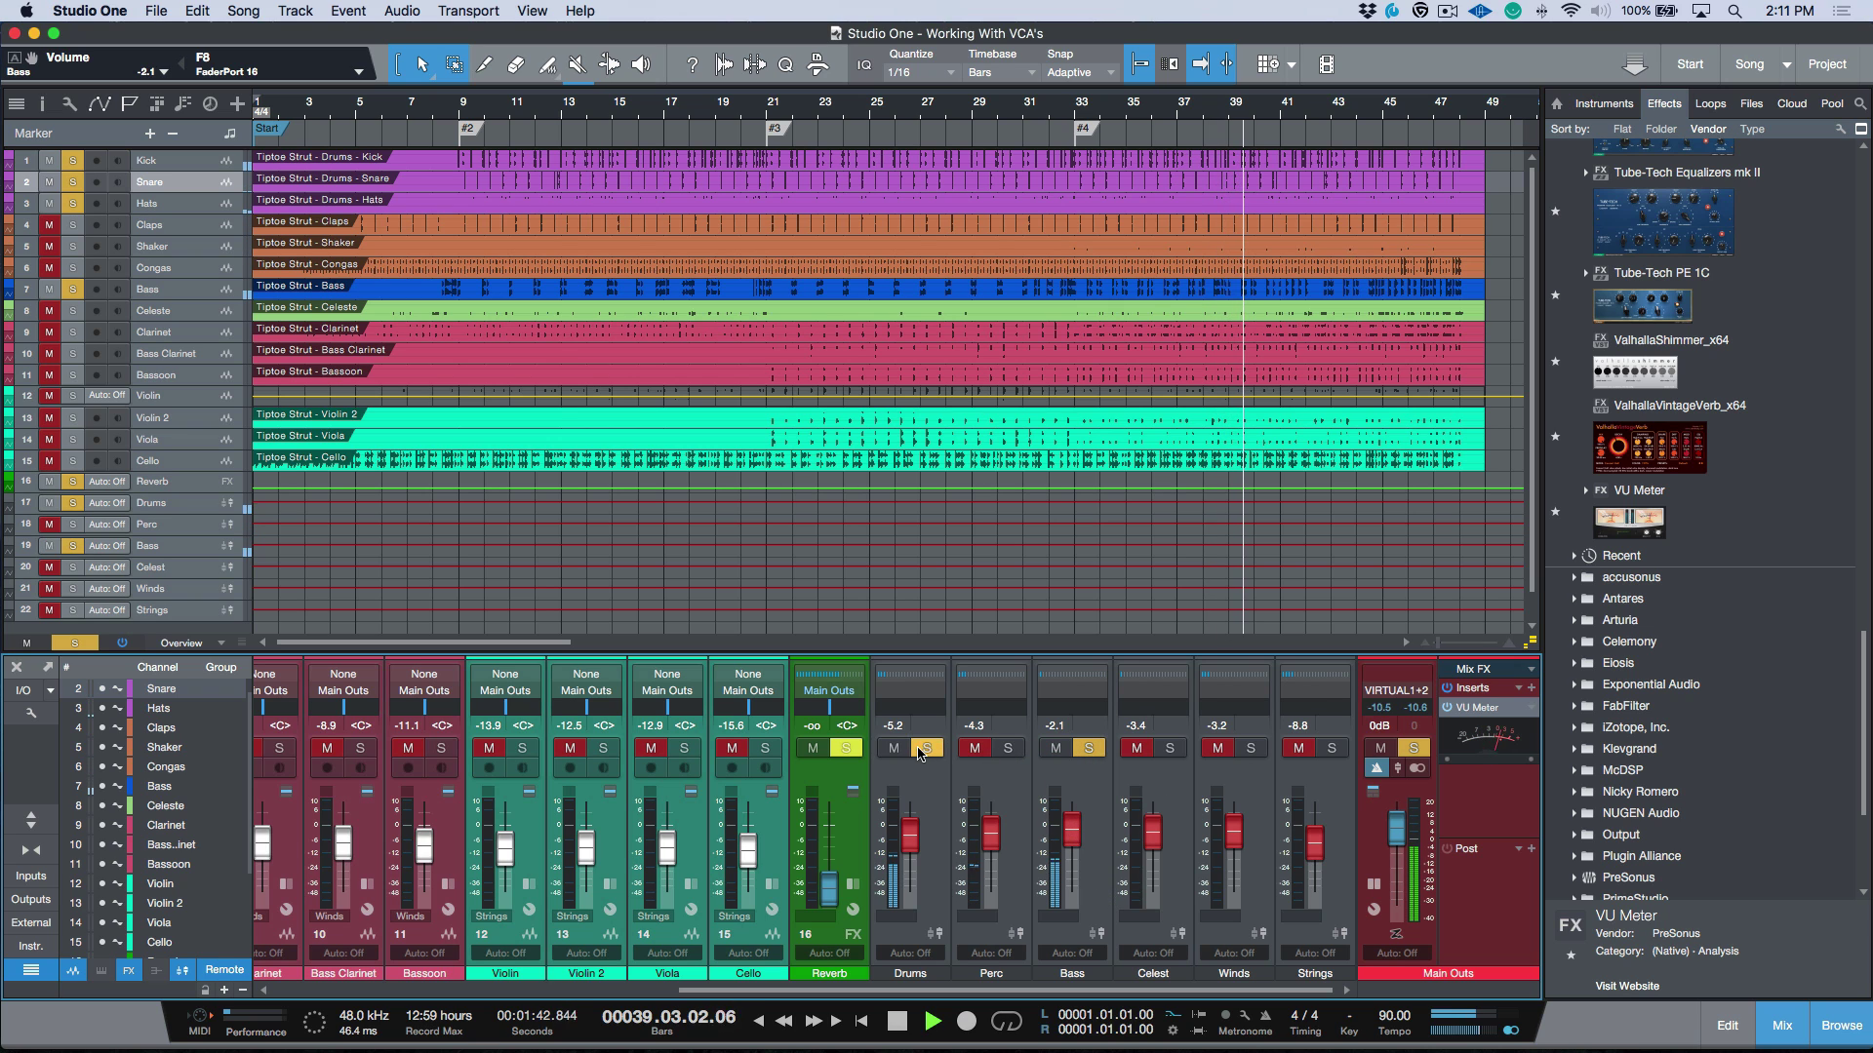
pyautogui.click(924, 748)
pyautogui.click(1007, 748)
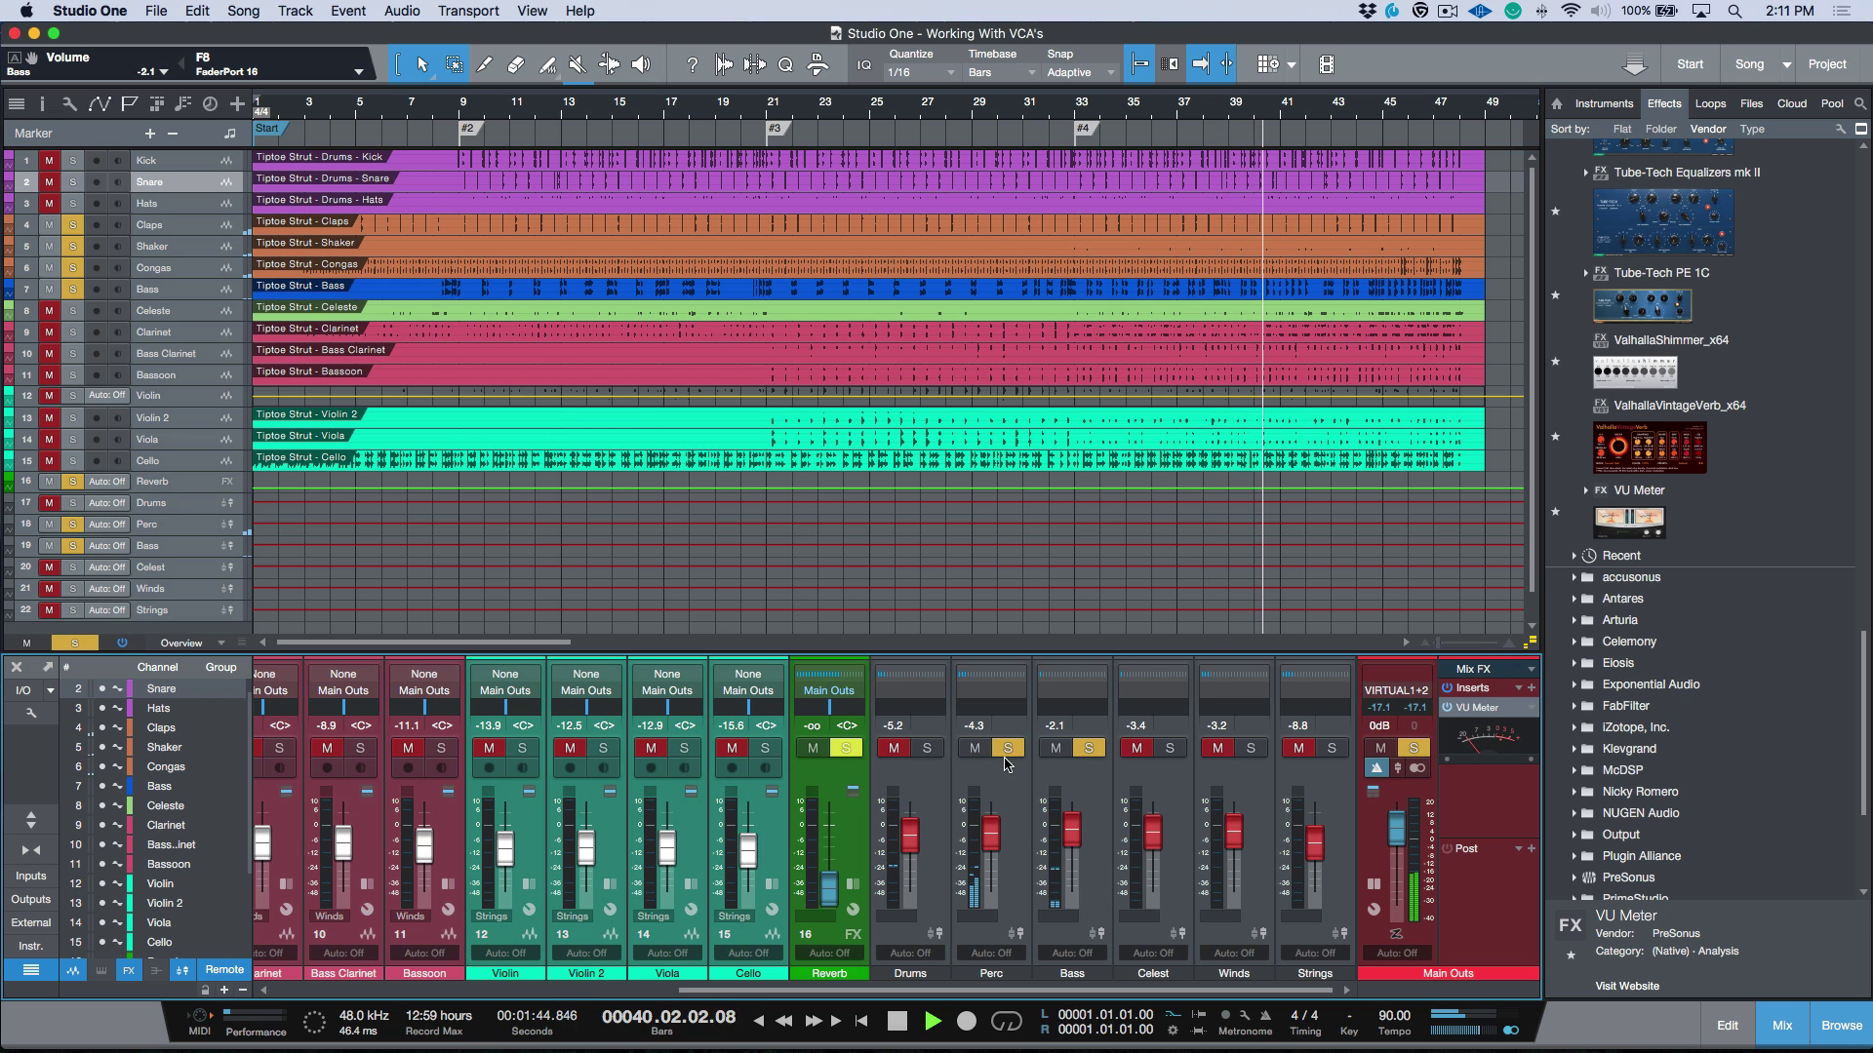
pyautogui.click(923, 748)
# - Add the Celest VCA to the solo, lower its fader to -4.5 dB and stop playback
pyautogui.click(1169, 748)
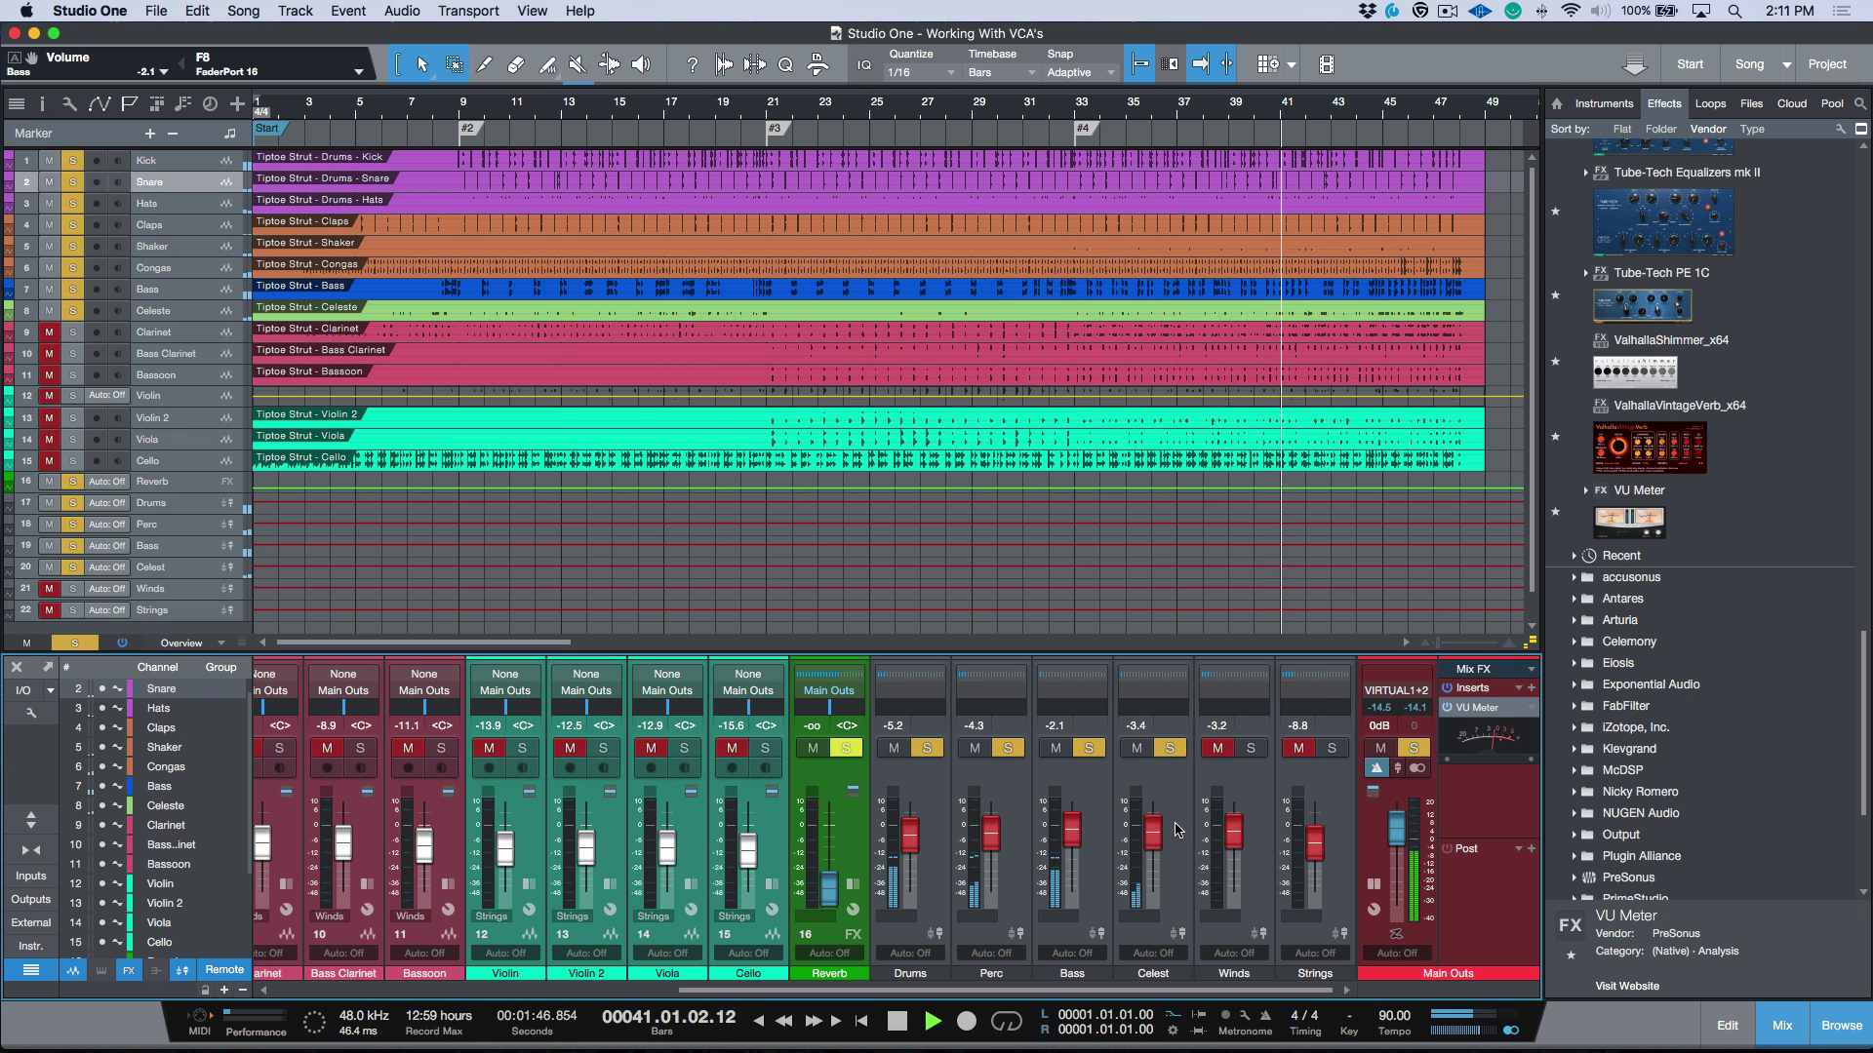
pyautogui.moveTo(1154, 831); pyautogui.dragTo(1156, 834)
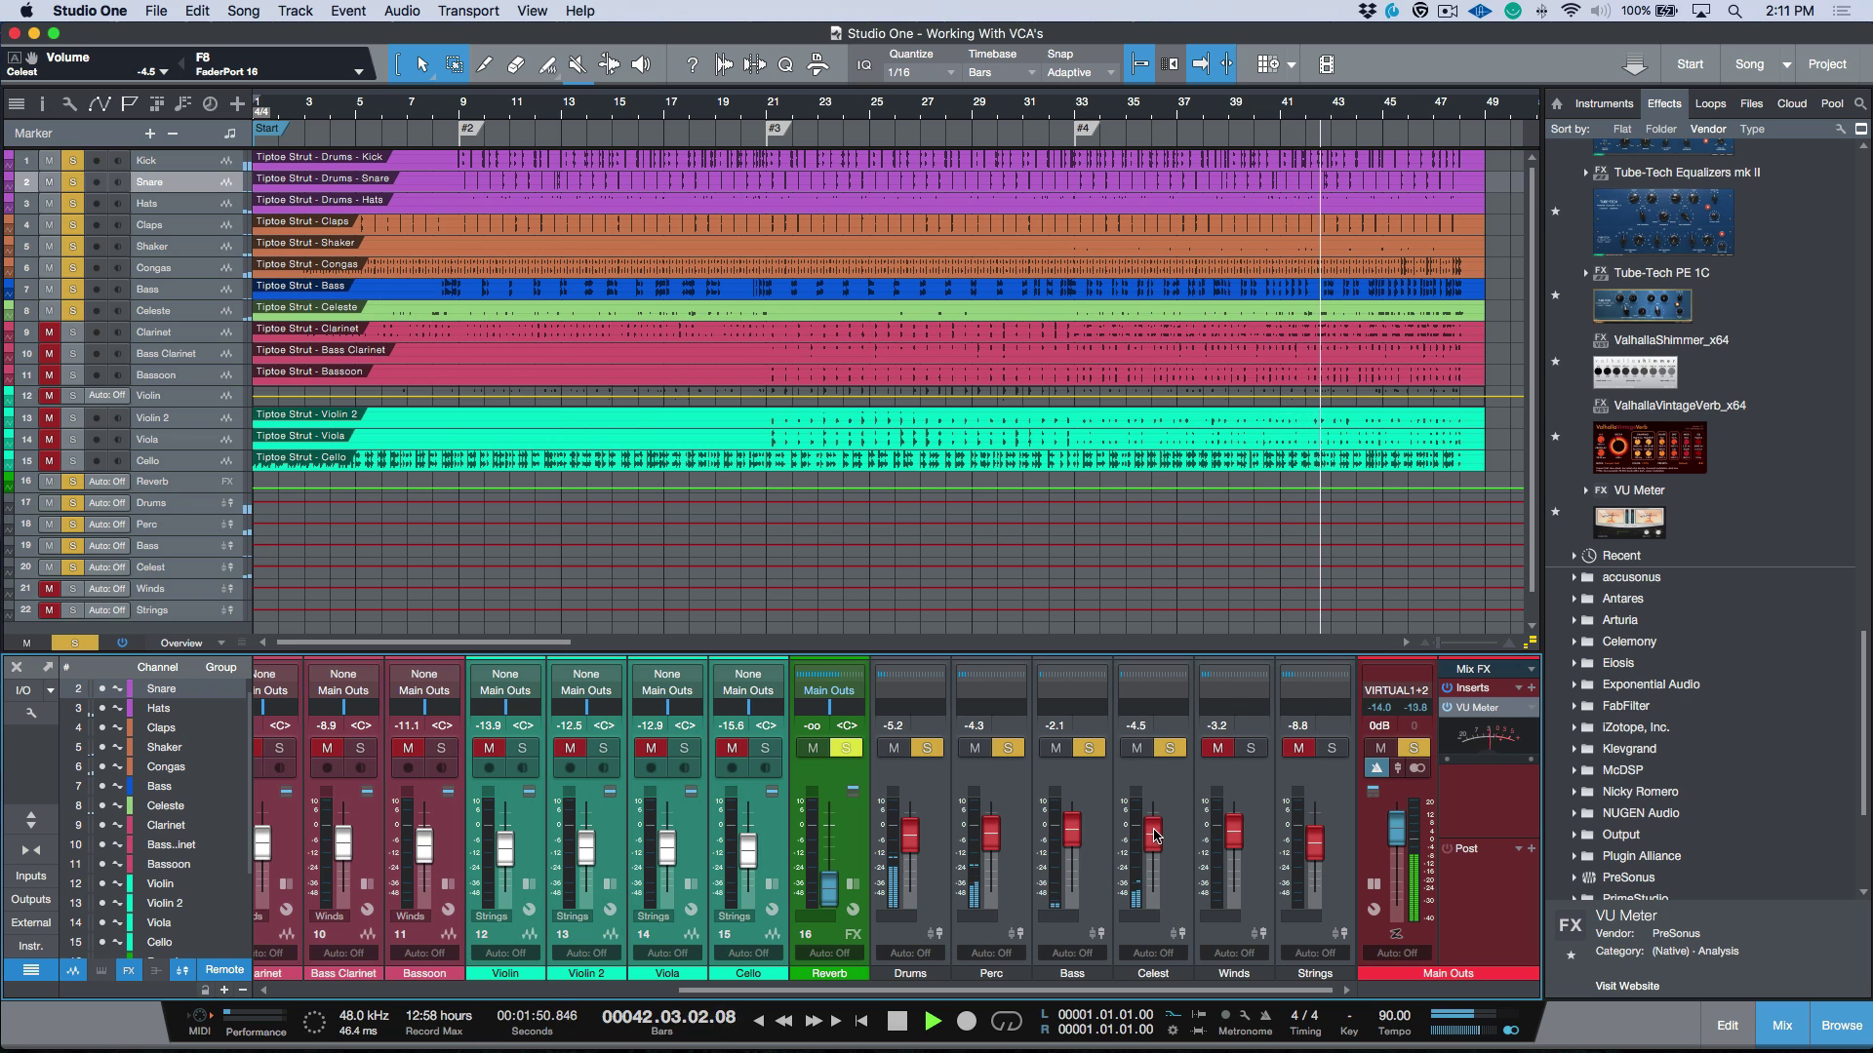
pyautogui.press('space')
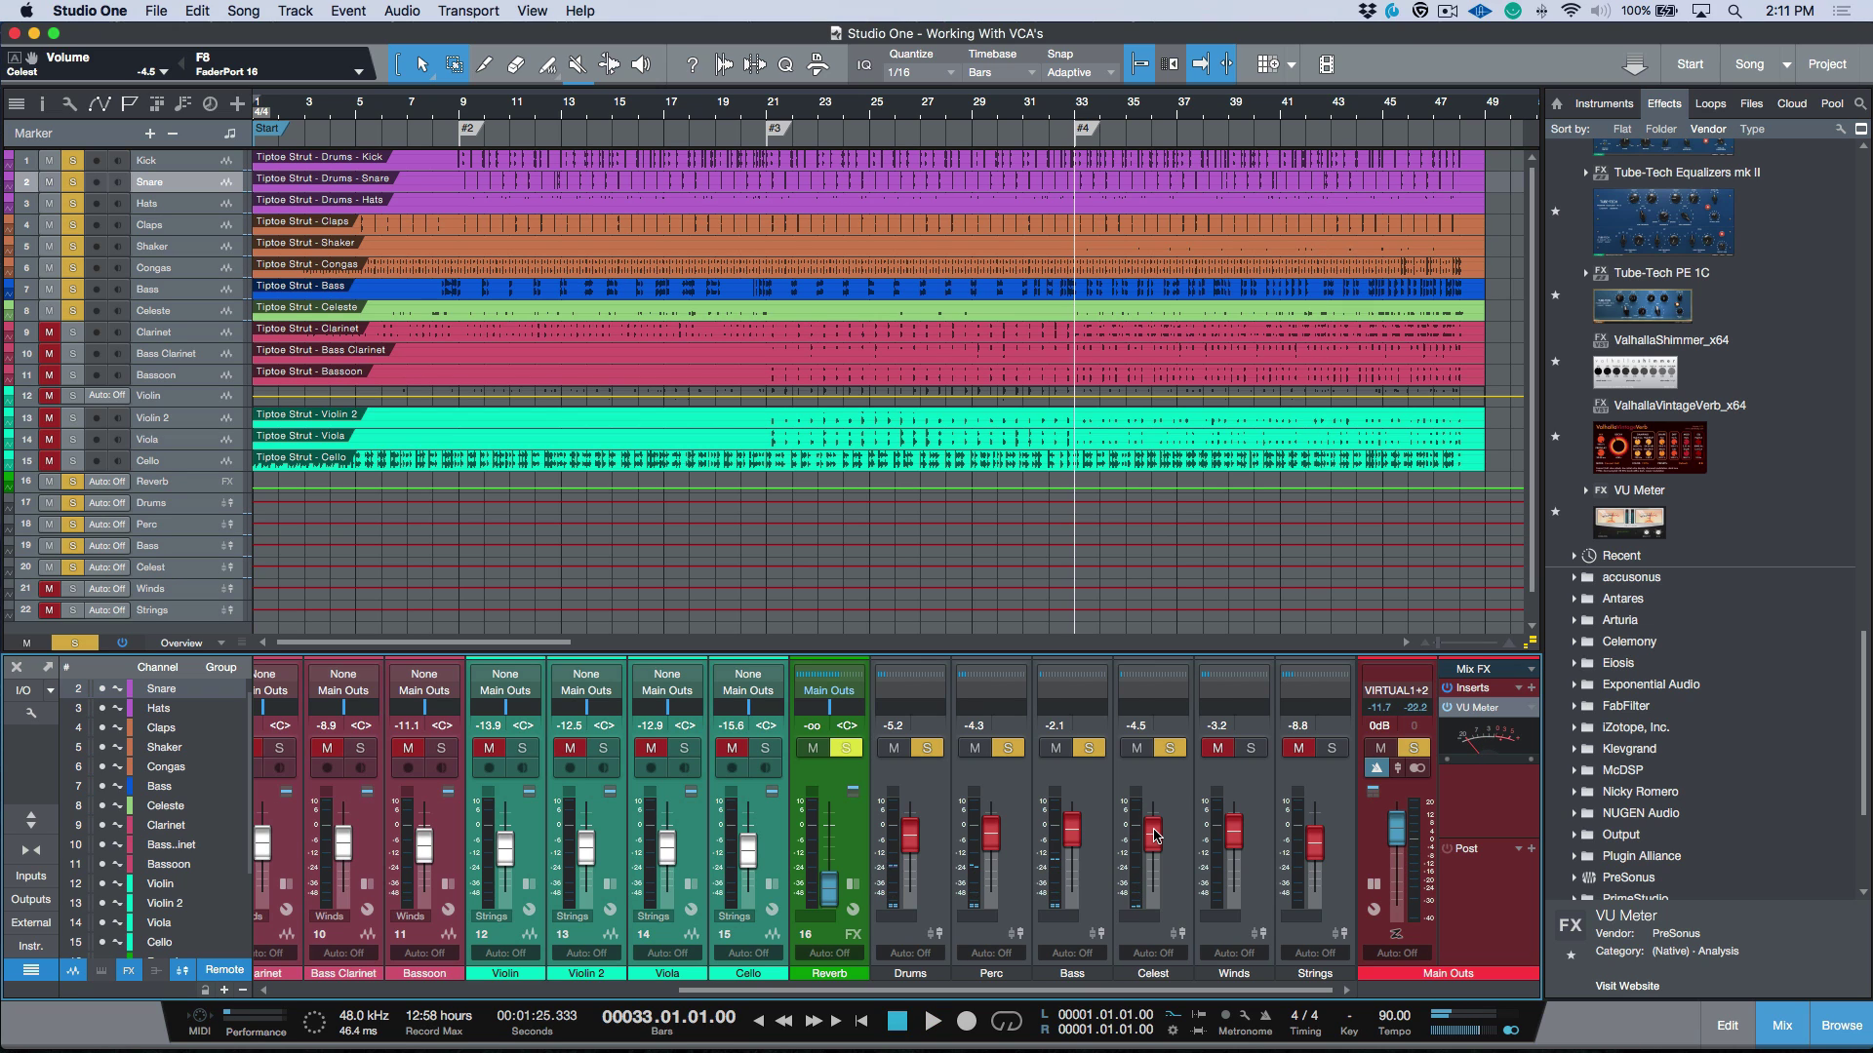